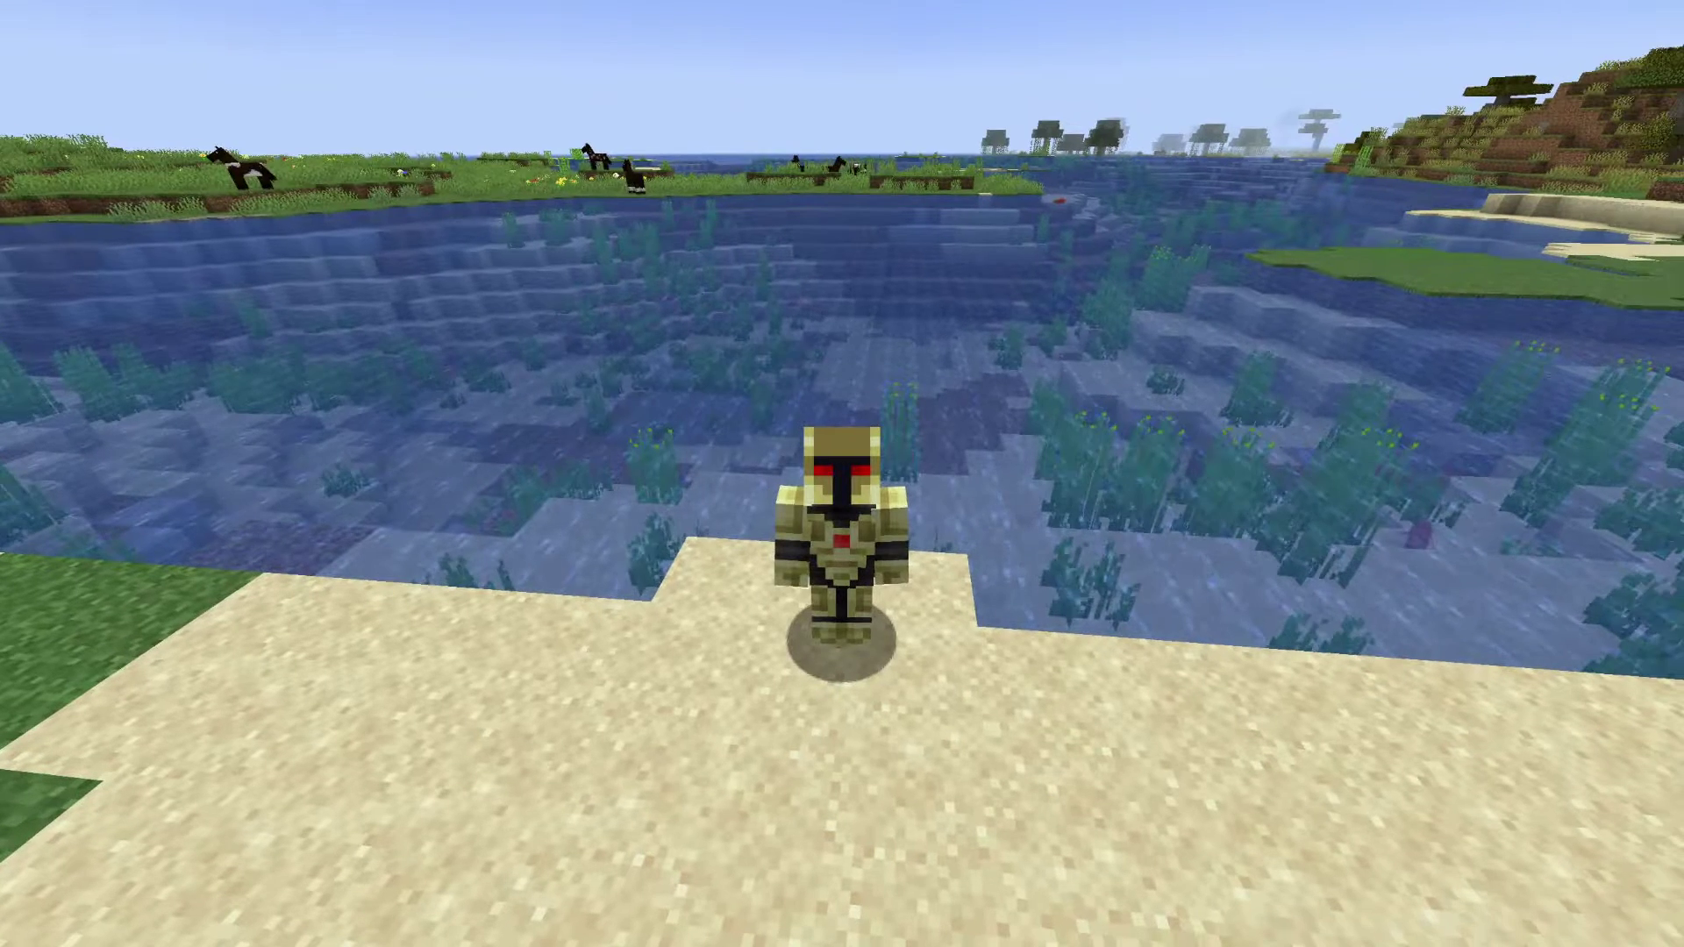
Save the current Minecraft world and quit to the title screen
key("Escape")
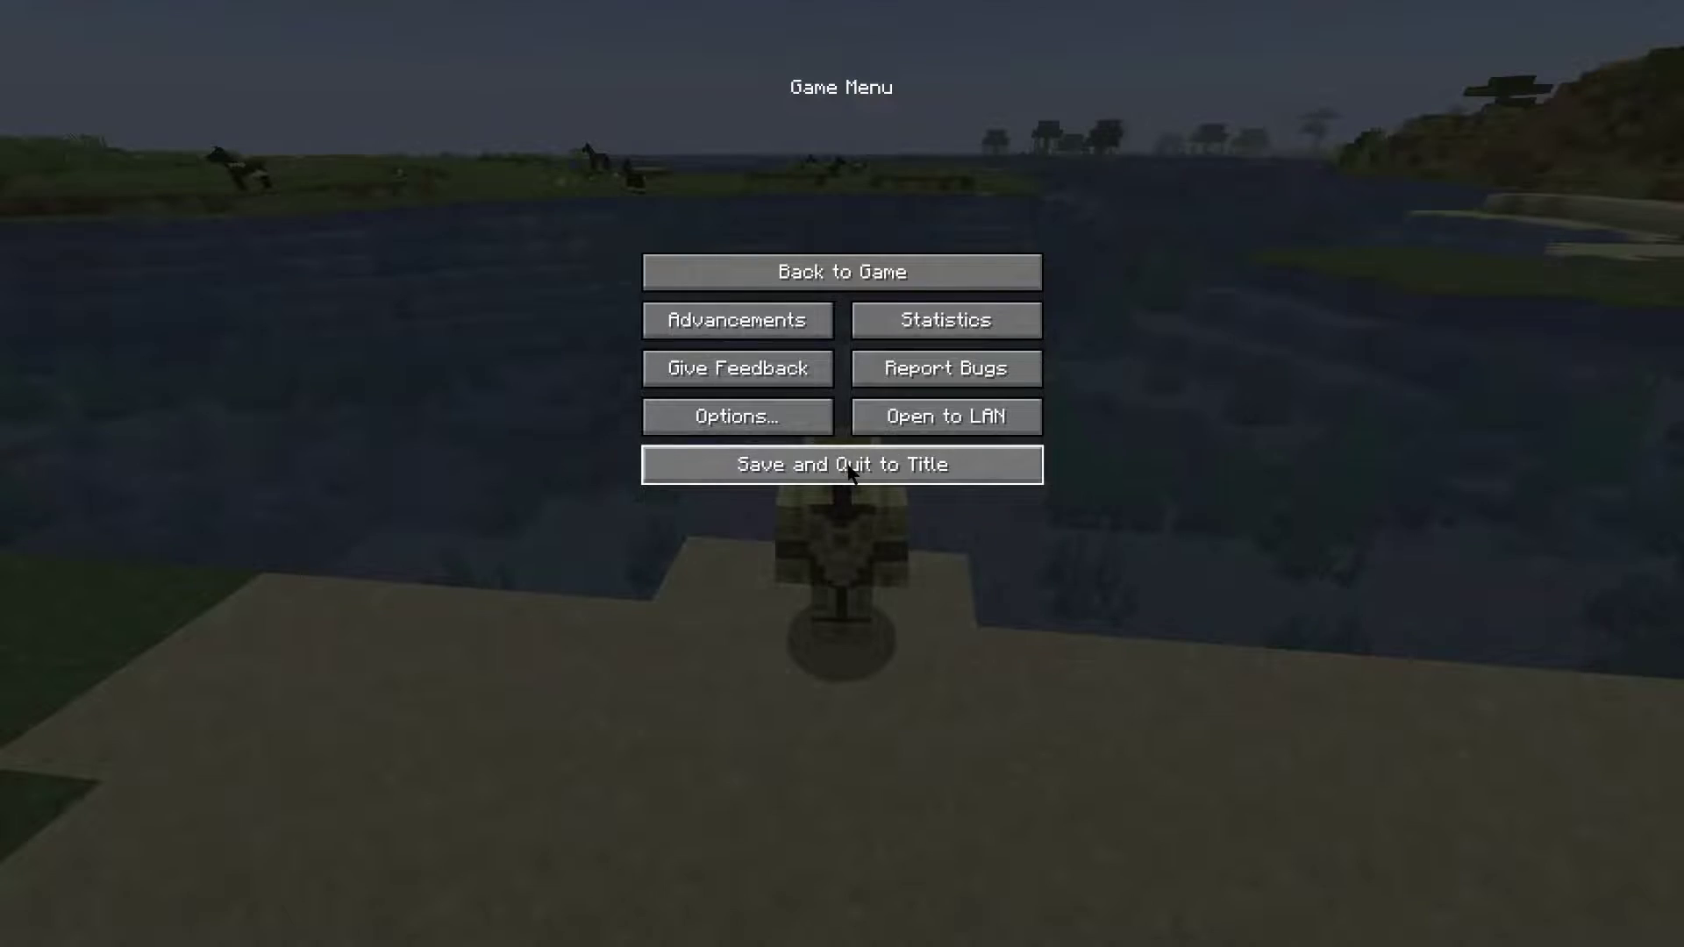
left_click(845, 476)
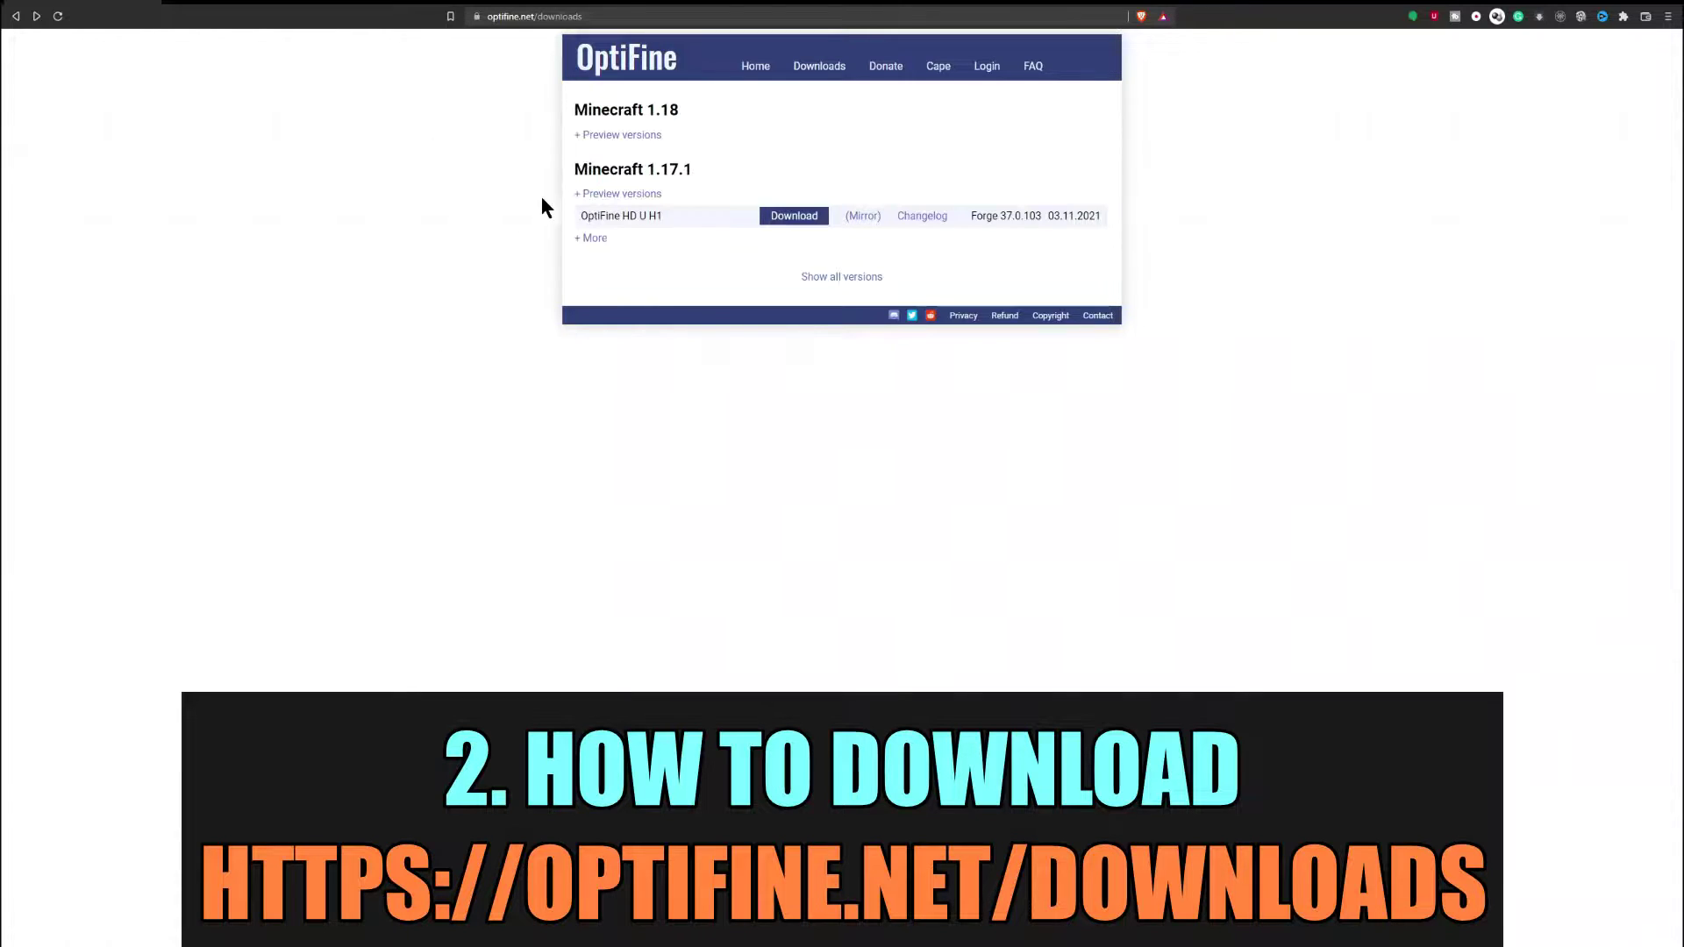
On the OptiFine downloads page in the browser, expand the Minecraft 1.18 preview versions and examine the builds' names and release dates
left_click(614, 136)
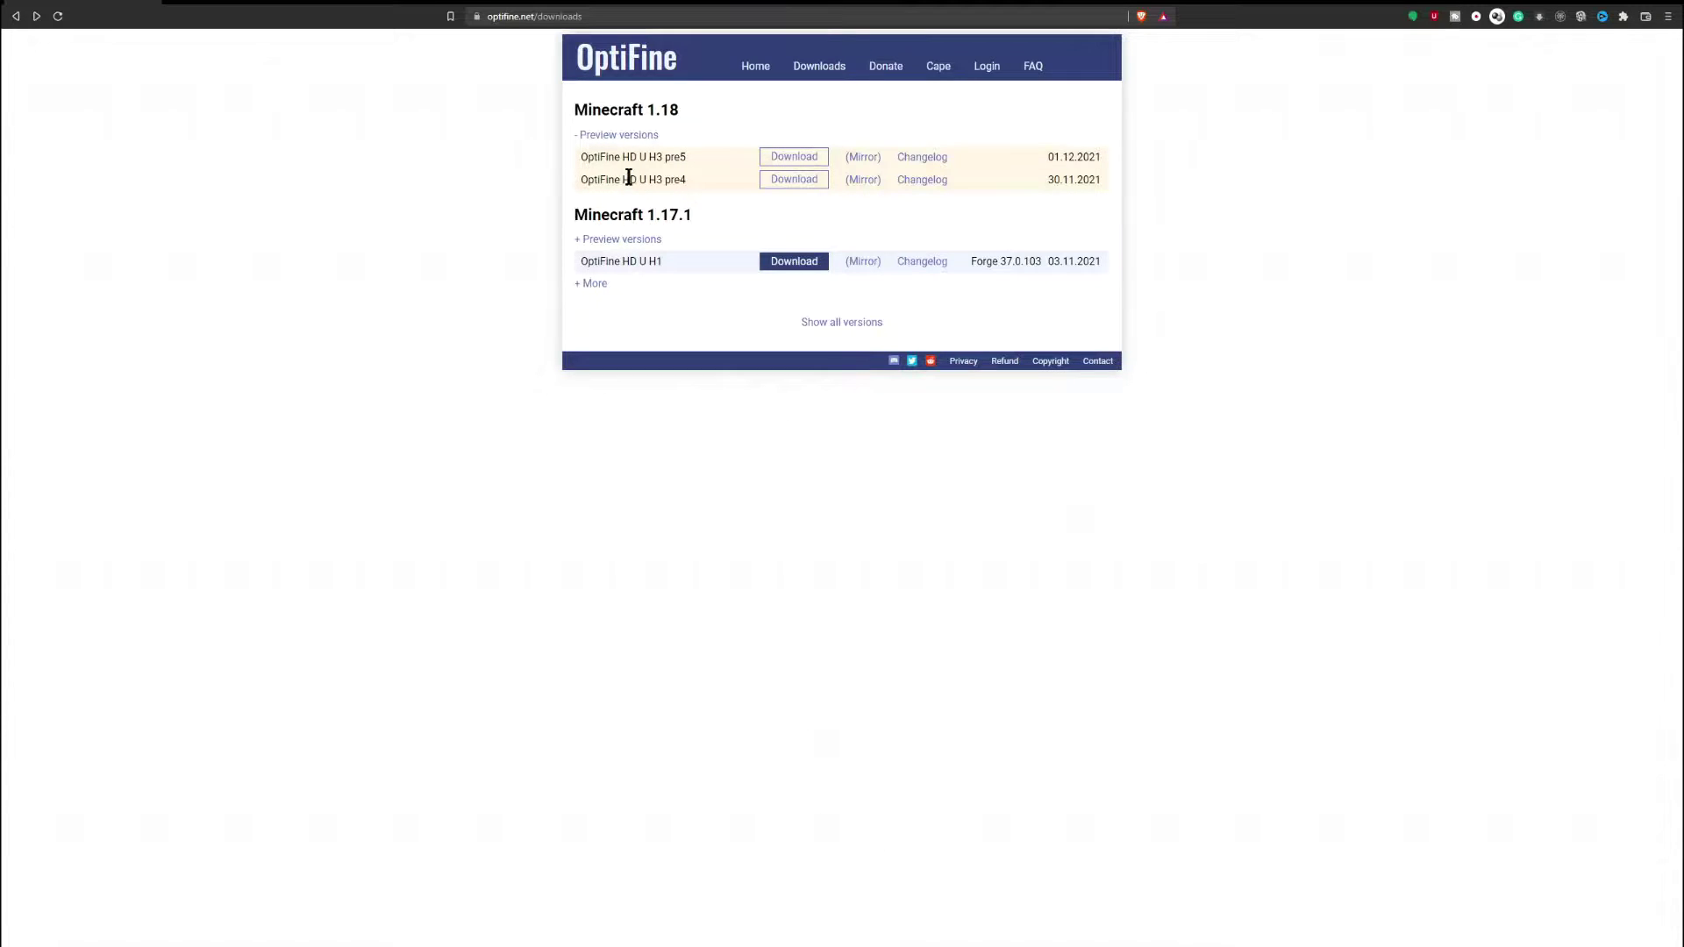
double_click(672, 157)
left_click_drag(572, 109, 693, 112)
left_click(698, 158)
double_click(674, 157)
left_click(1072, 183)
double_click(1072, 157)
double_click(1072, 180)
double_click(1074, 157)
left_click(1202, 232)
Download the OptiFine 1.18 HD U H3 pre5 preview through its mirror and save preview_OptiFine_1.18_HD_U_H3_pre5.jar in the OPTIFINE desktop folder
left_click(864, 160)
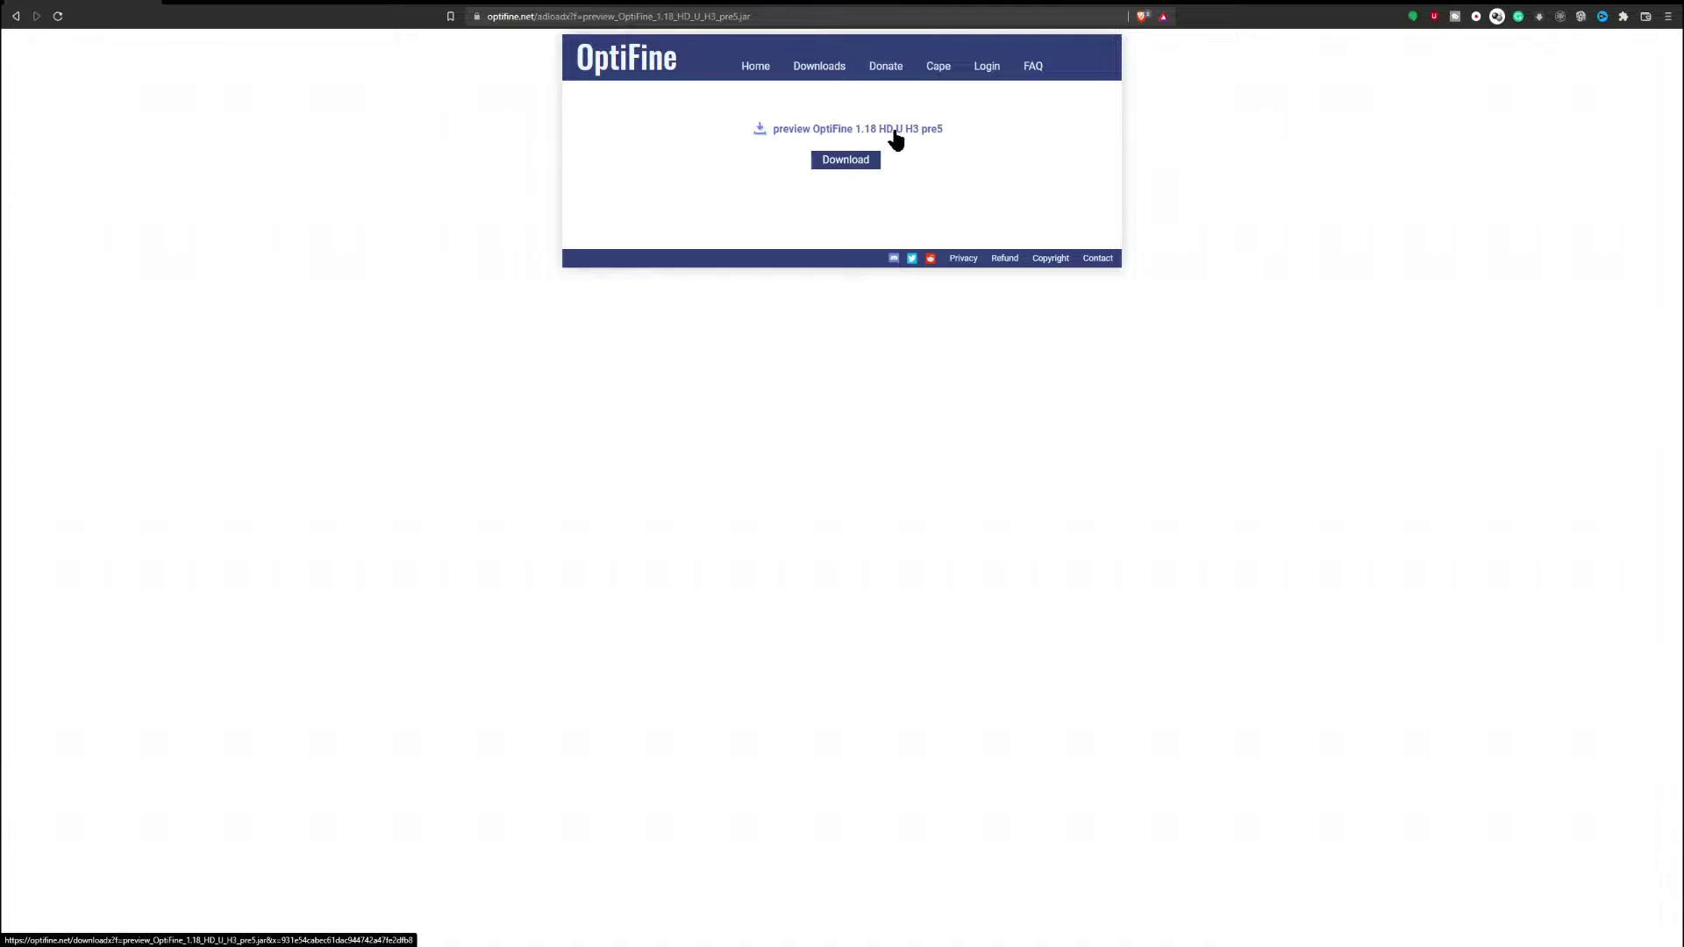
left_click(846, 162)
left_click(184, 79)
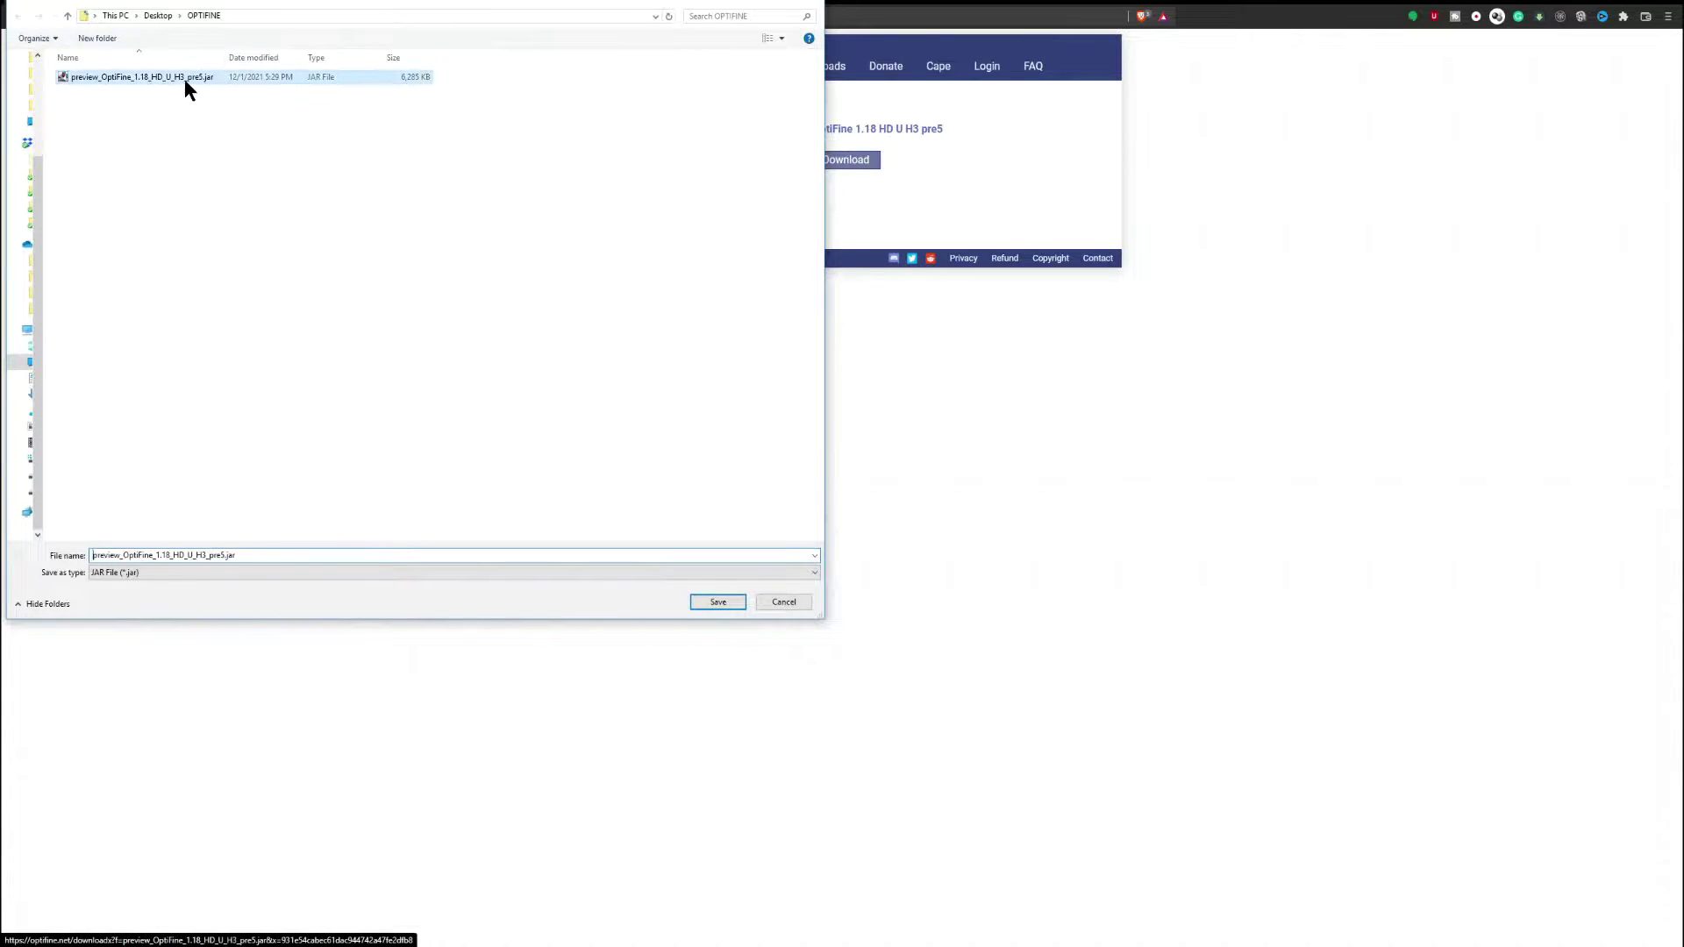
left_click(713, 601)
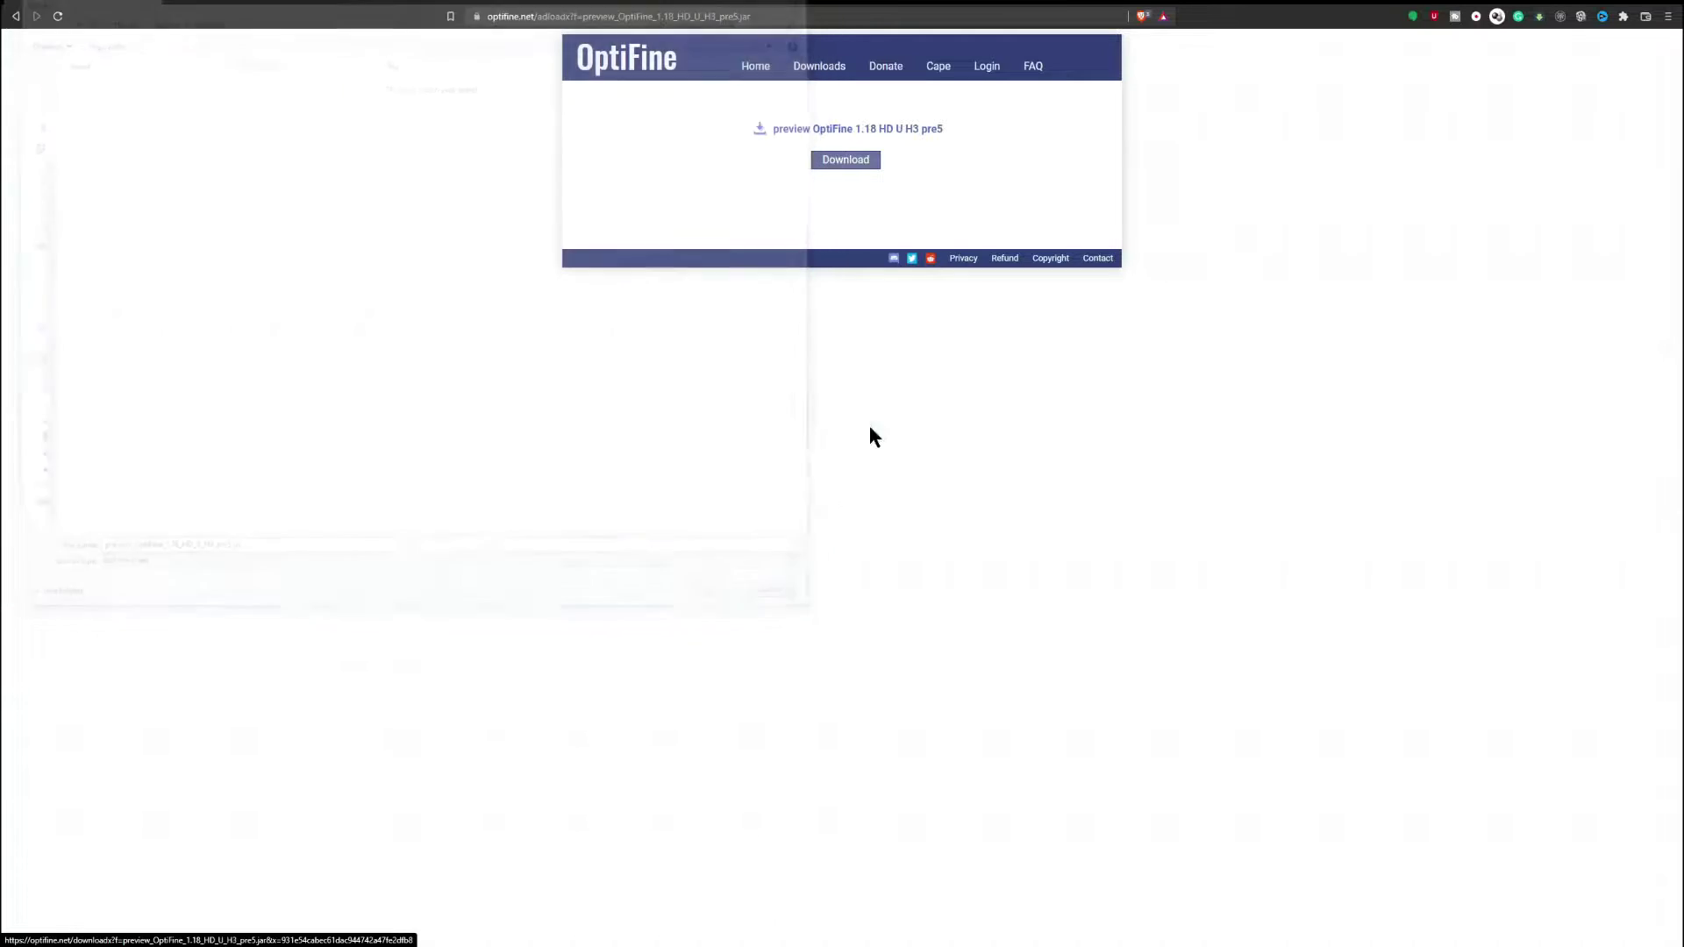
left_click(847, 162)
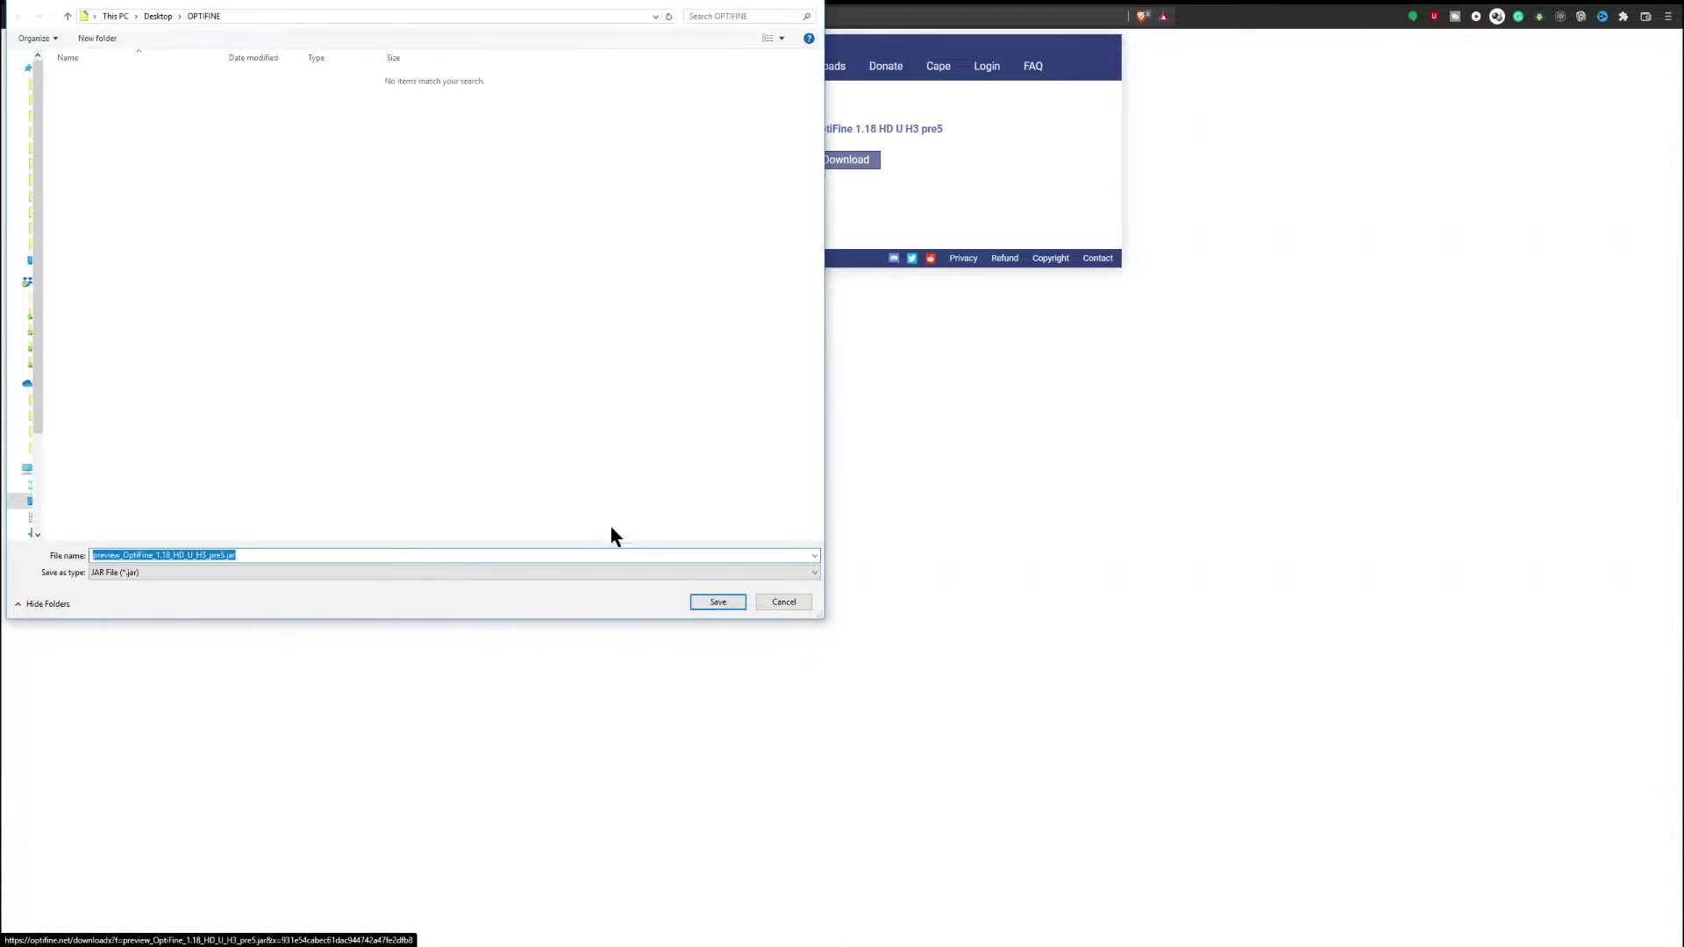
left_click(711, 602)
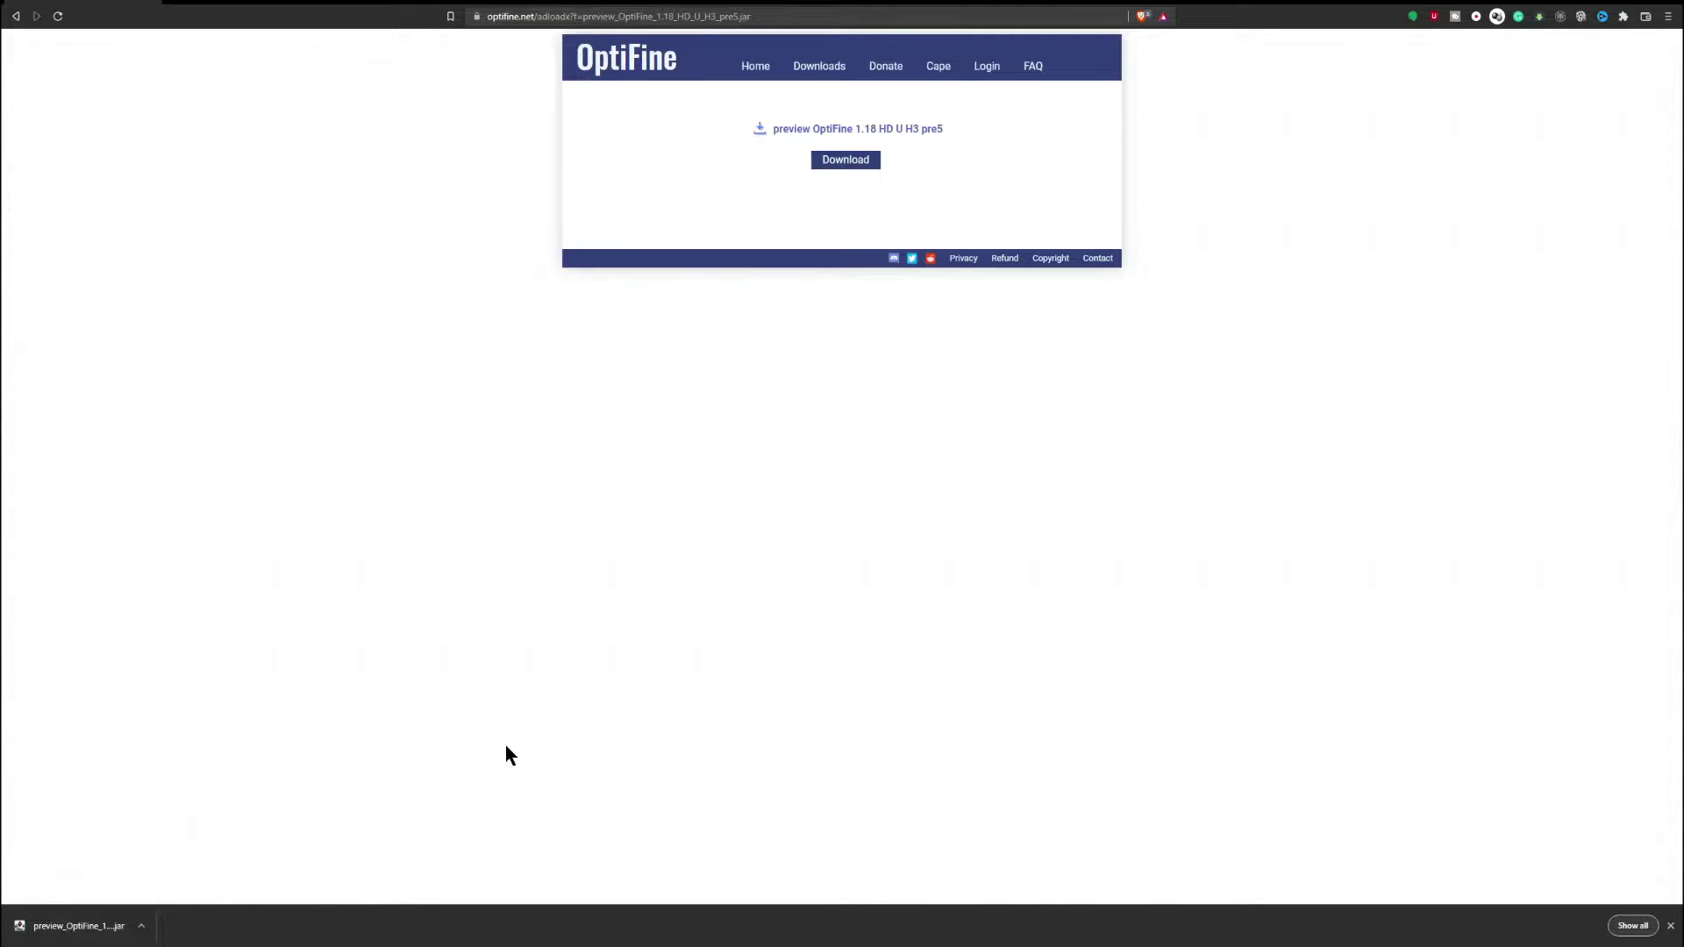
Show the downloaded jar in its folder, run it, and install OptiFine HD Ultra H3 pre5 into the default .minecraft folder
right_click(84, 932)
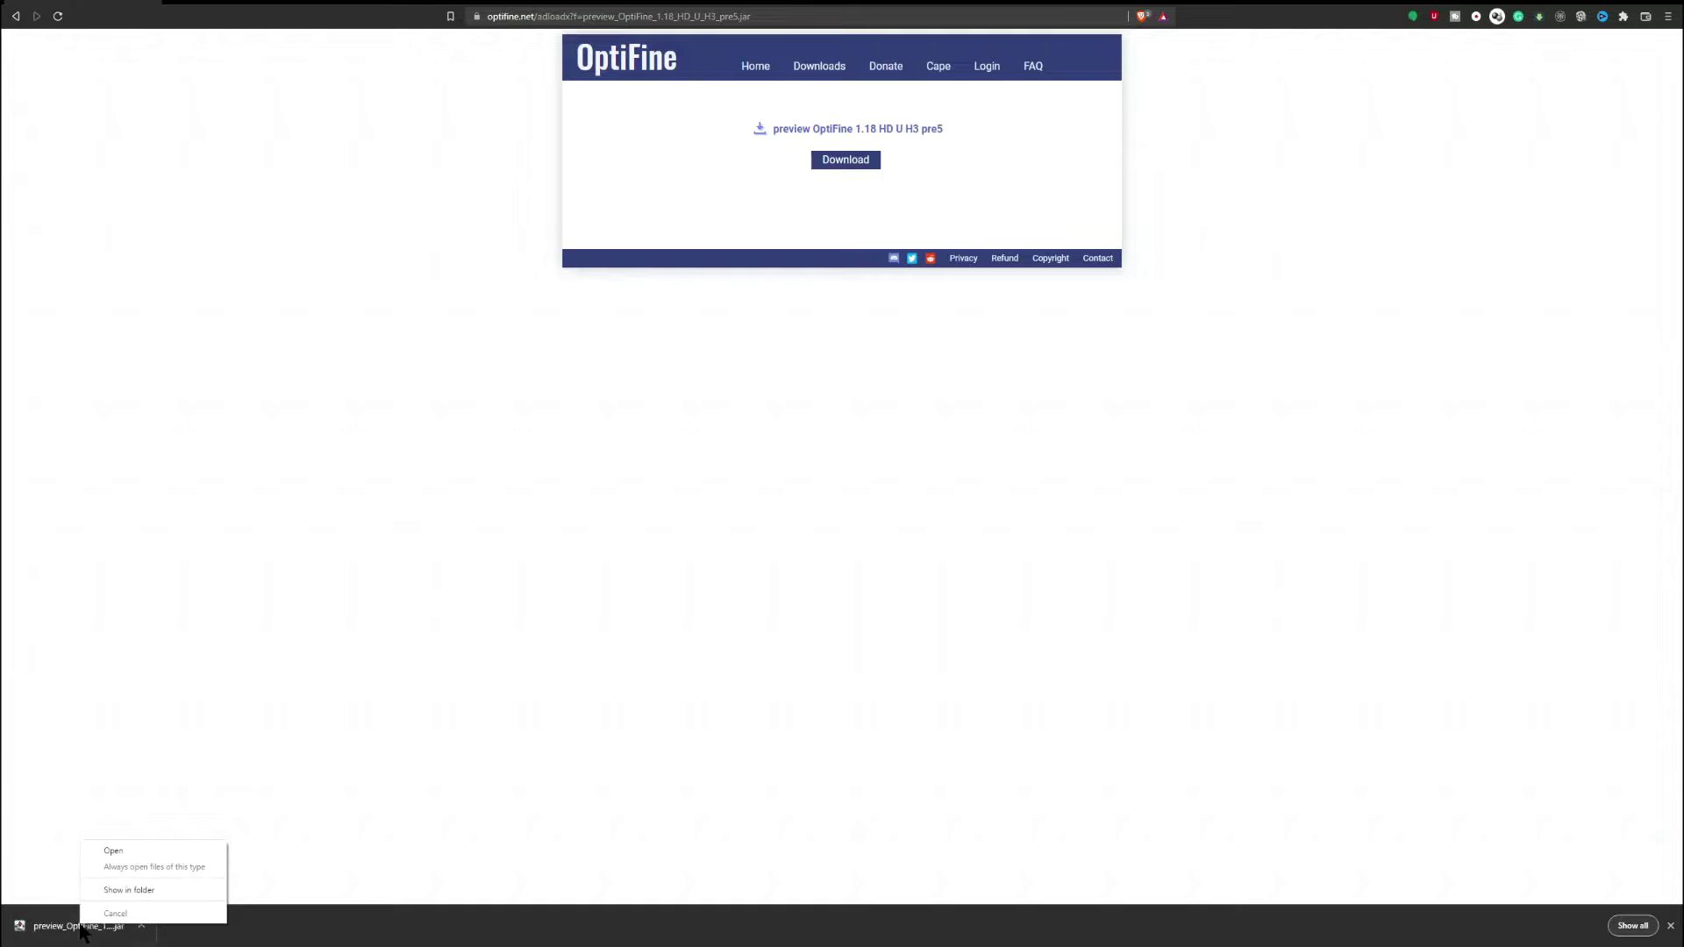
left_click(139, 896)
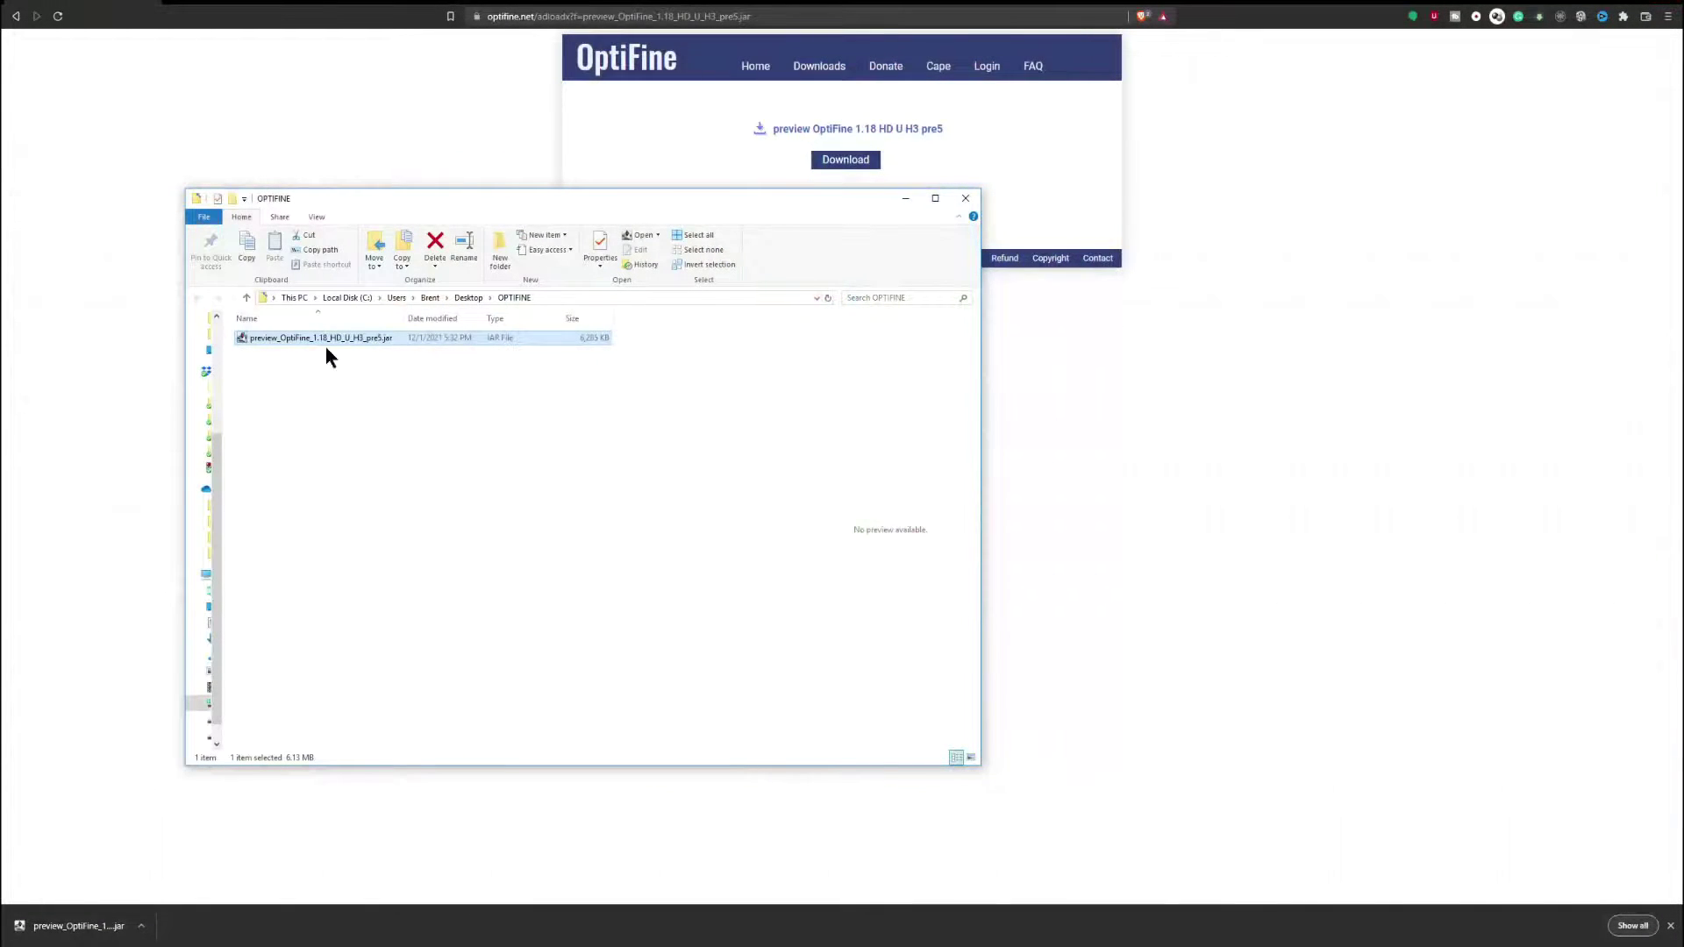
double_click(298, 339)
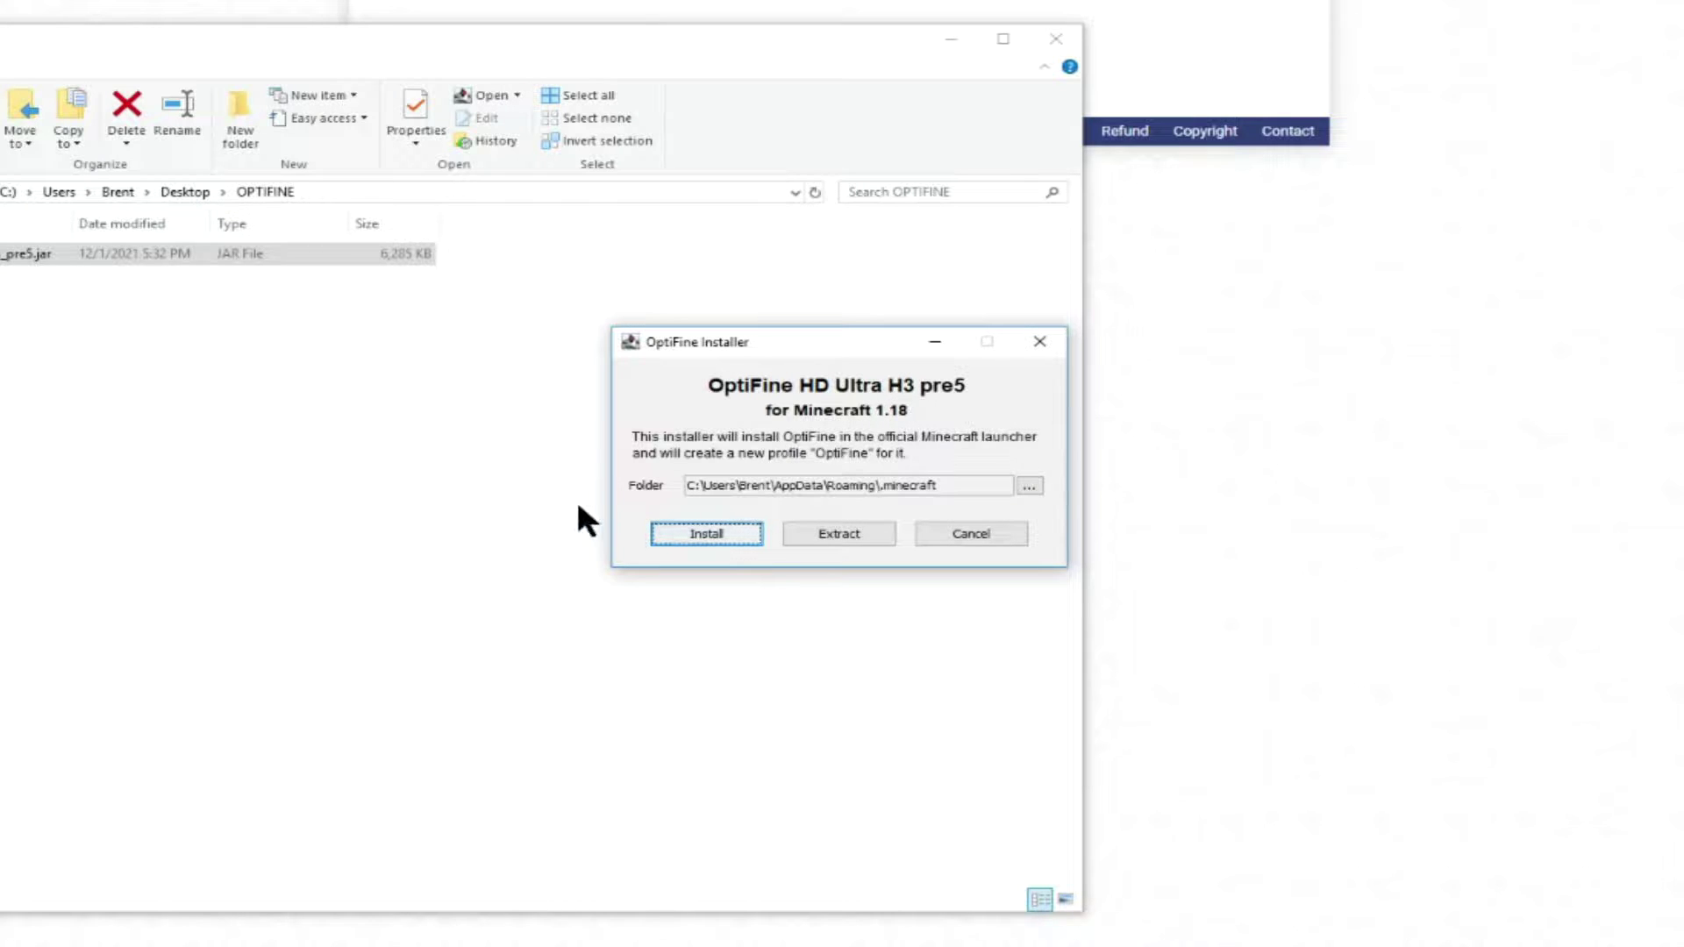
left_click(703, 534)
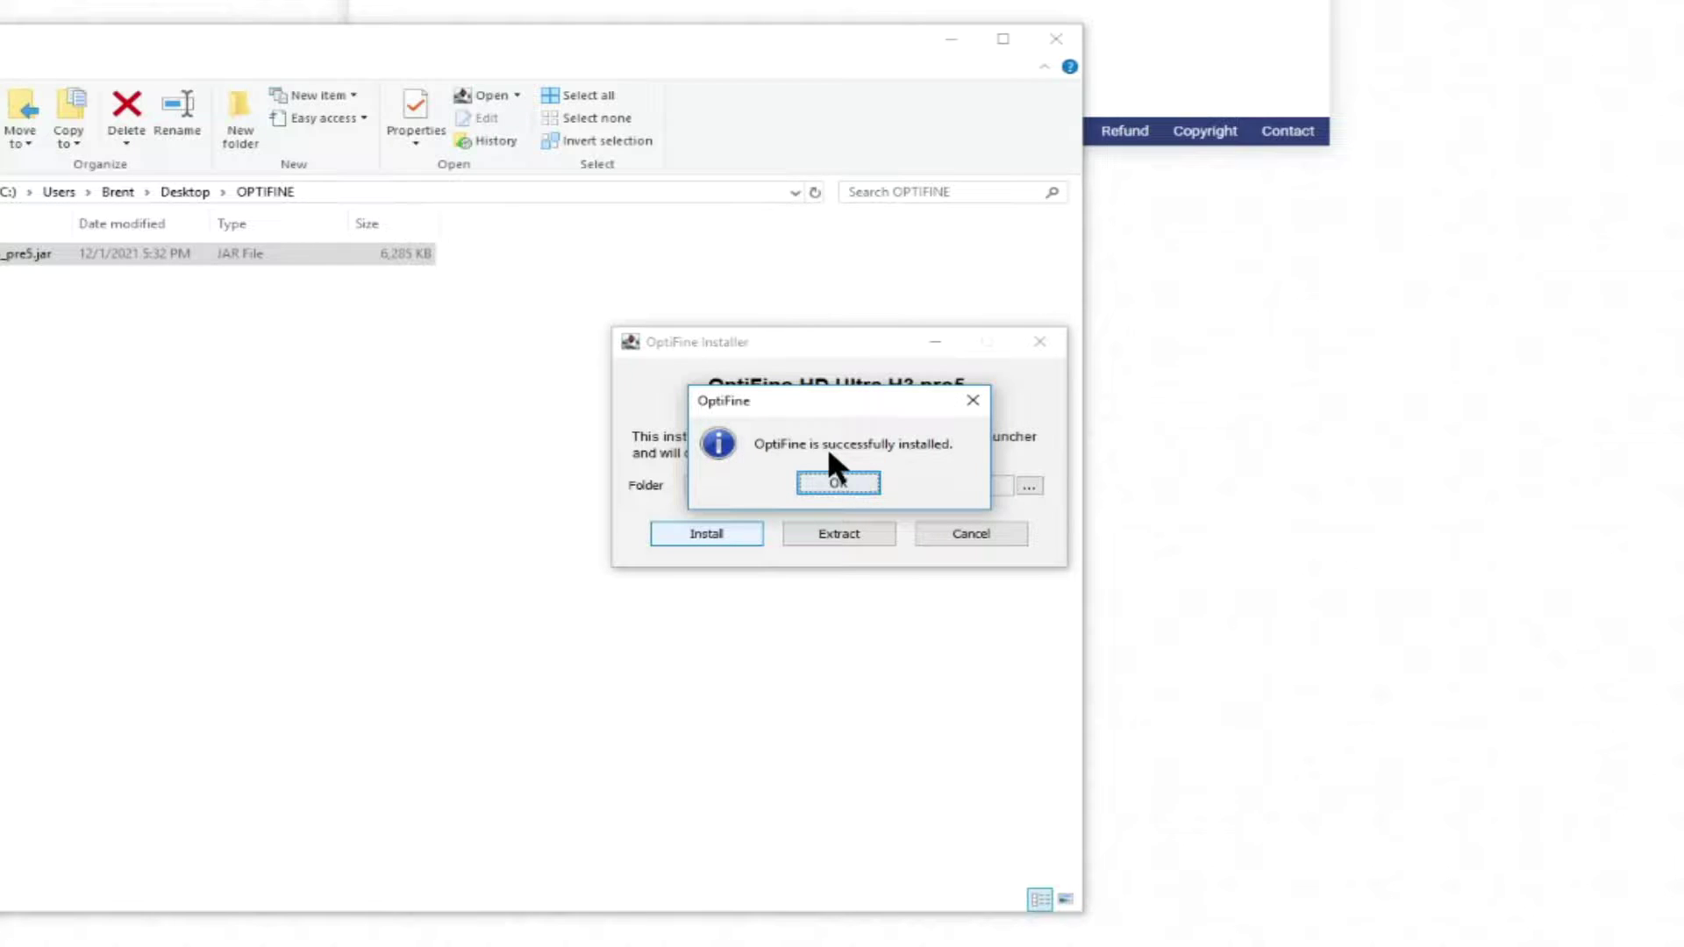
left_click(845, 478)
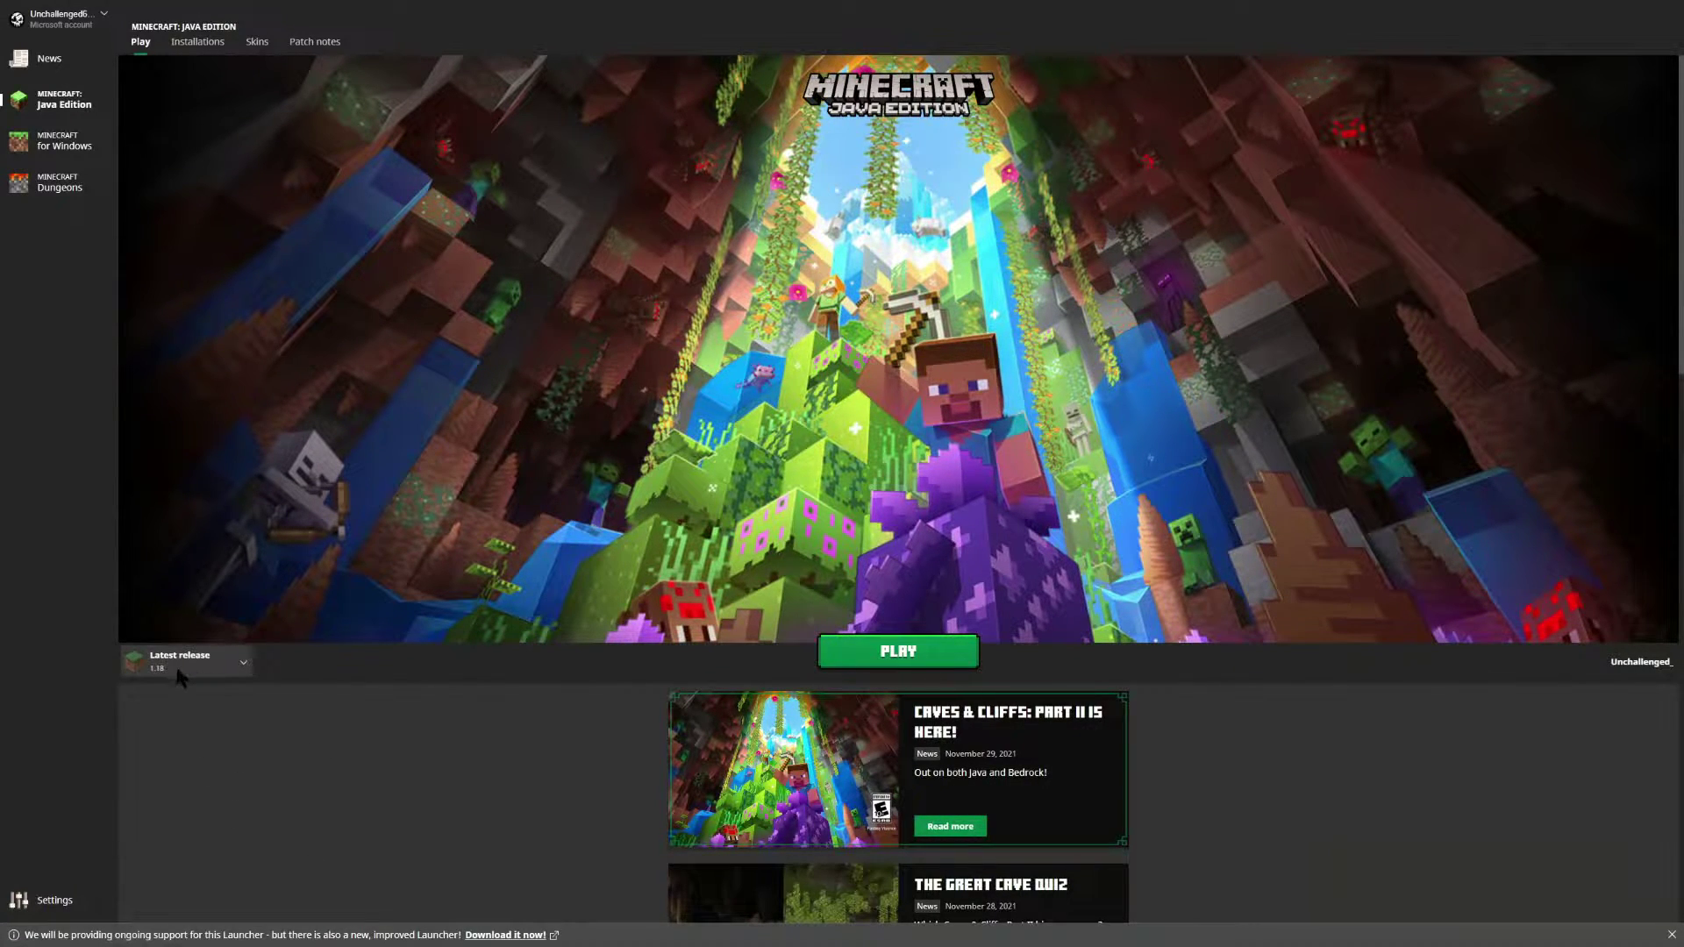
Switch to the Minecraft Launcher and choose the OptiFine installation as the version to play
left_click(242, 664)
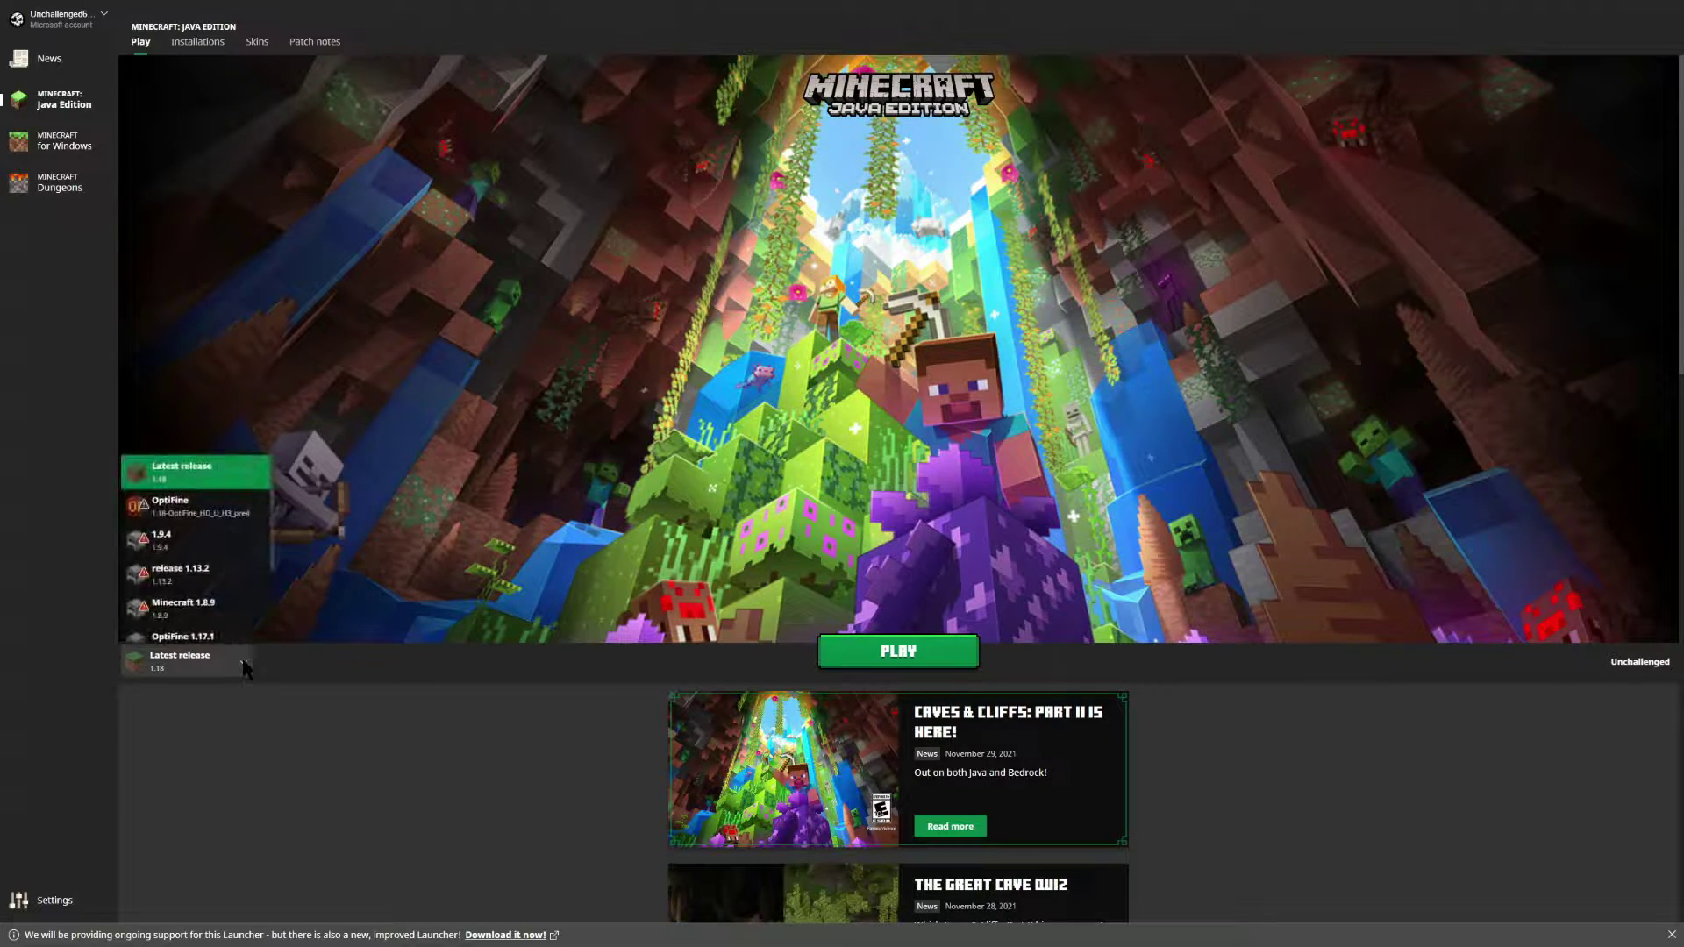
left_click(191, 518)
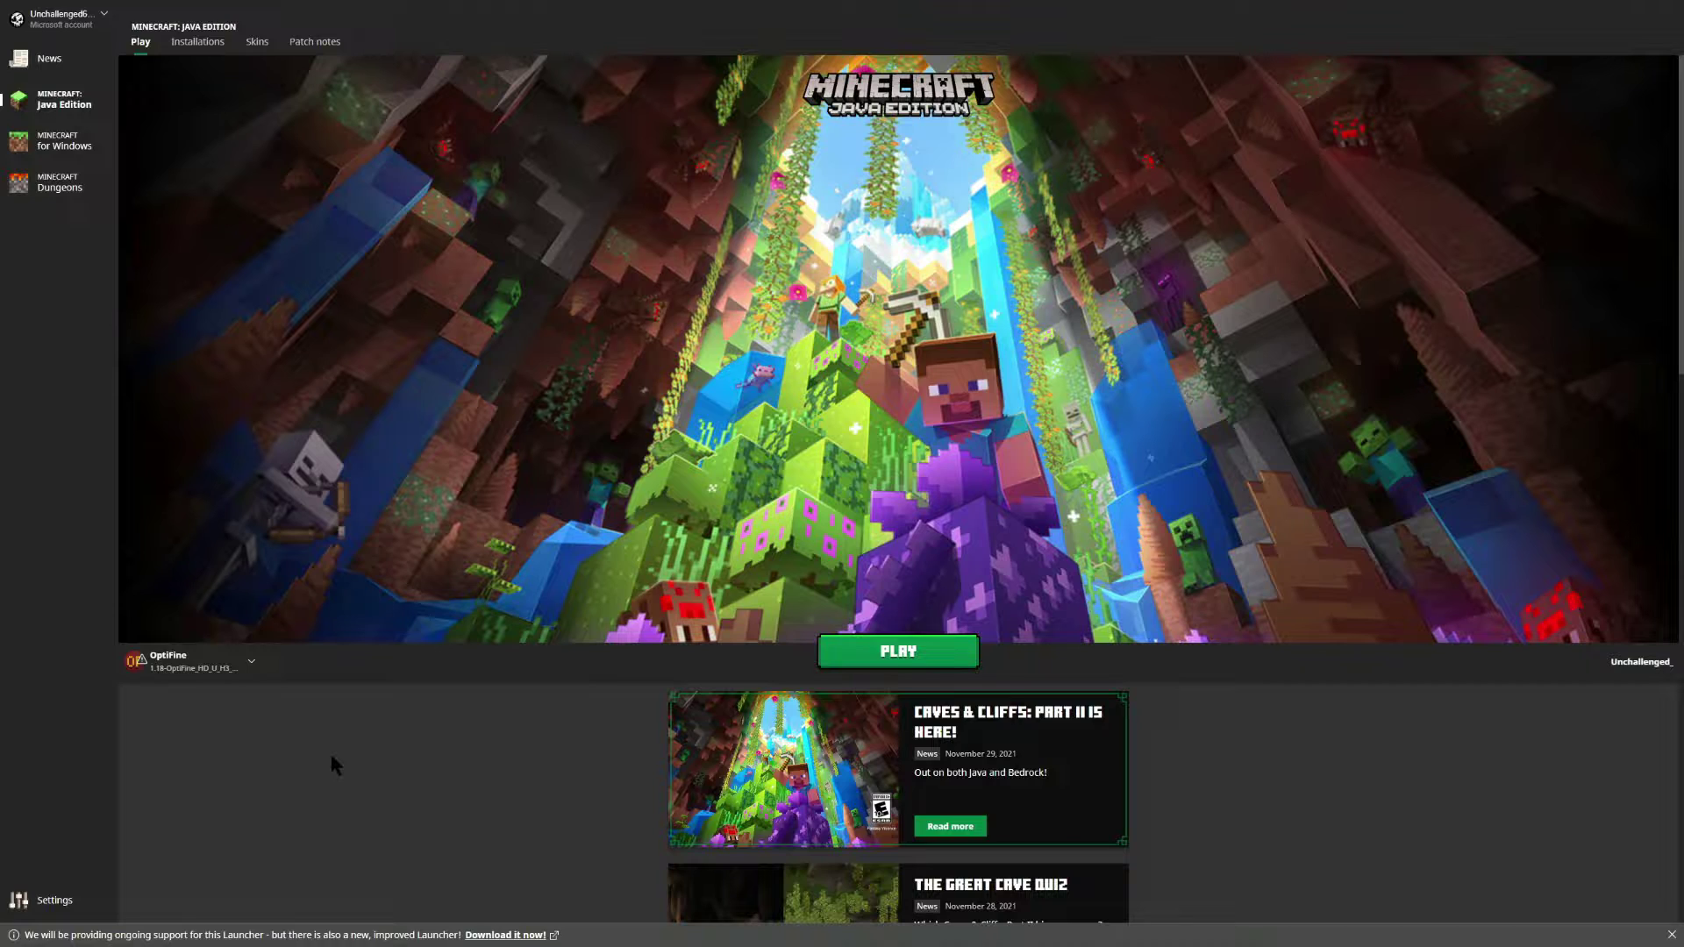
left_click(206, 663)
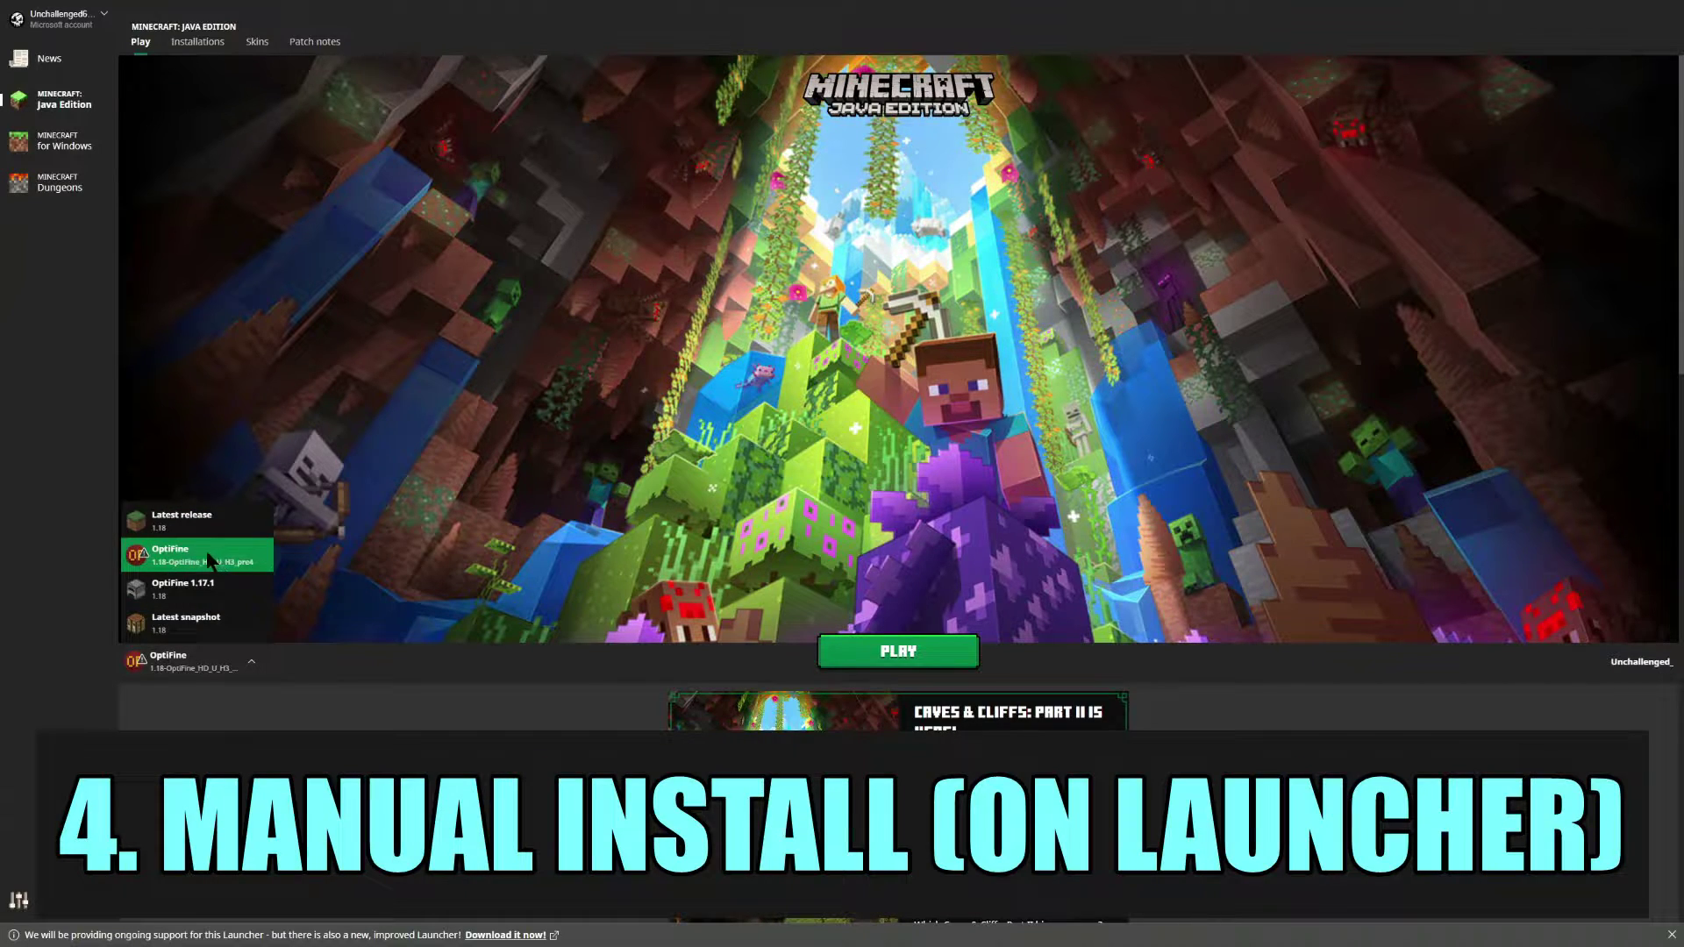
left_click(217, 562)
Start a new launcher installation named "Optifine 1.18 Test" using version release 1.18-OptiFine_HD_U_H3_pre4
left_click(197, 43)
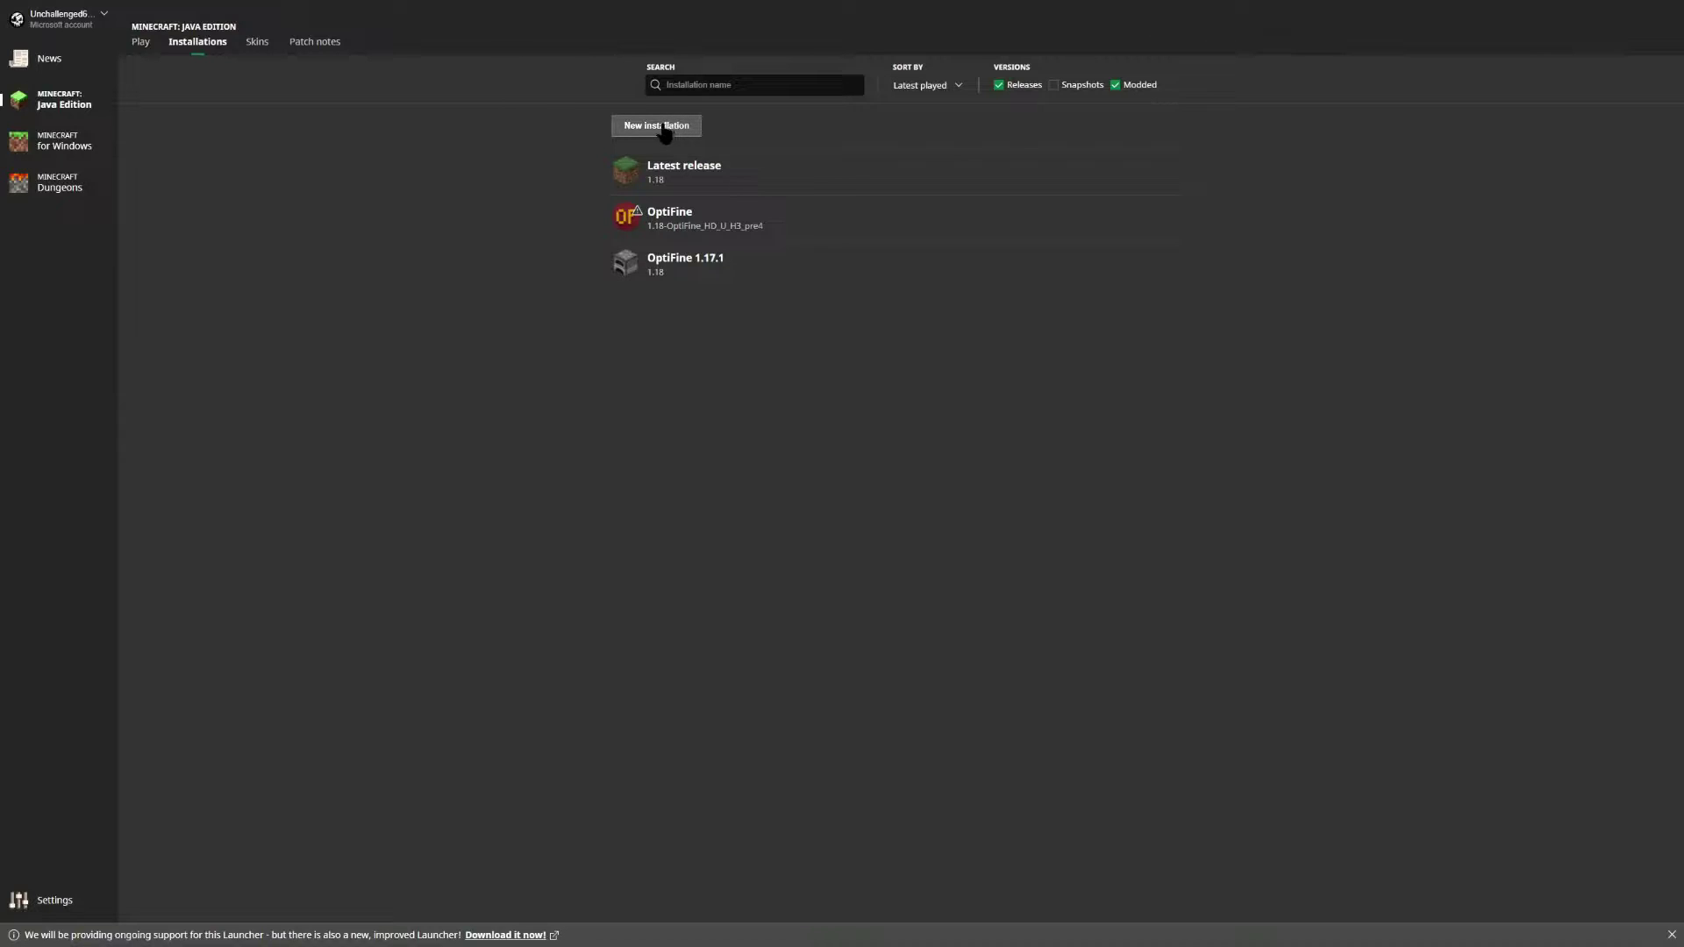
left_click(660, 128)
left_click(803, 136)
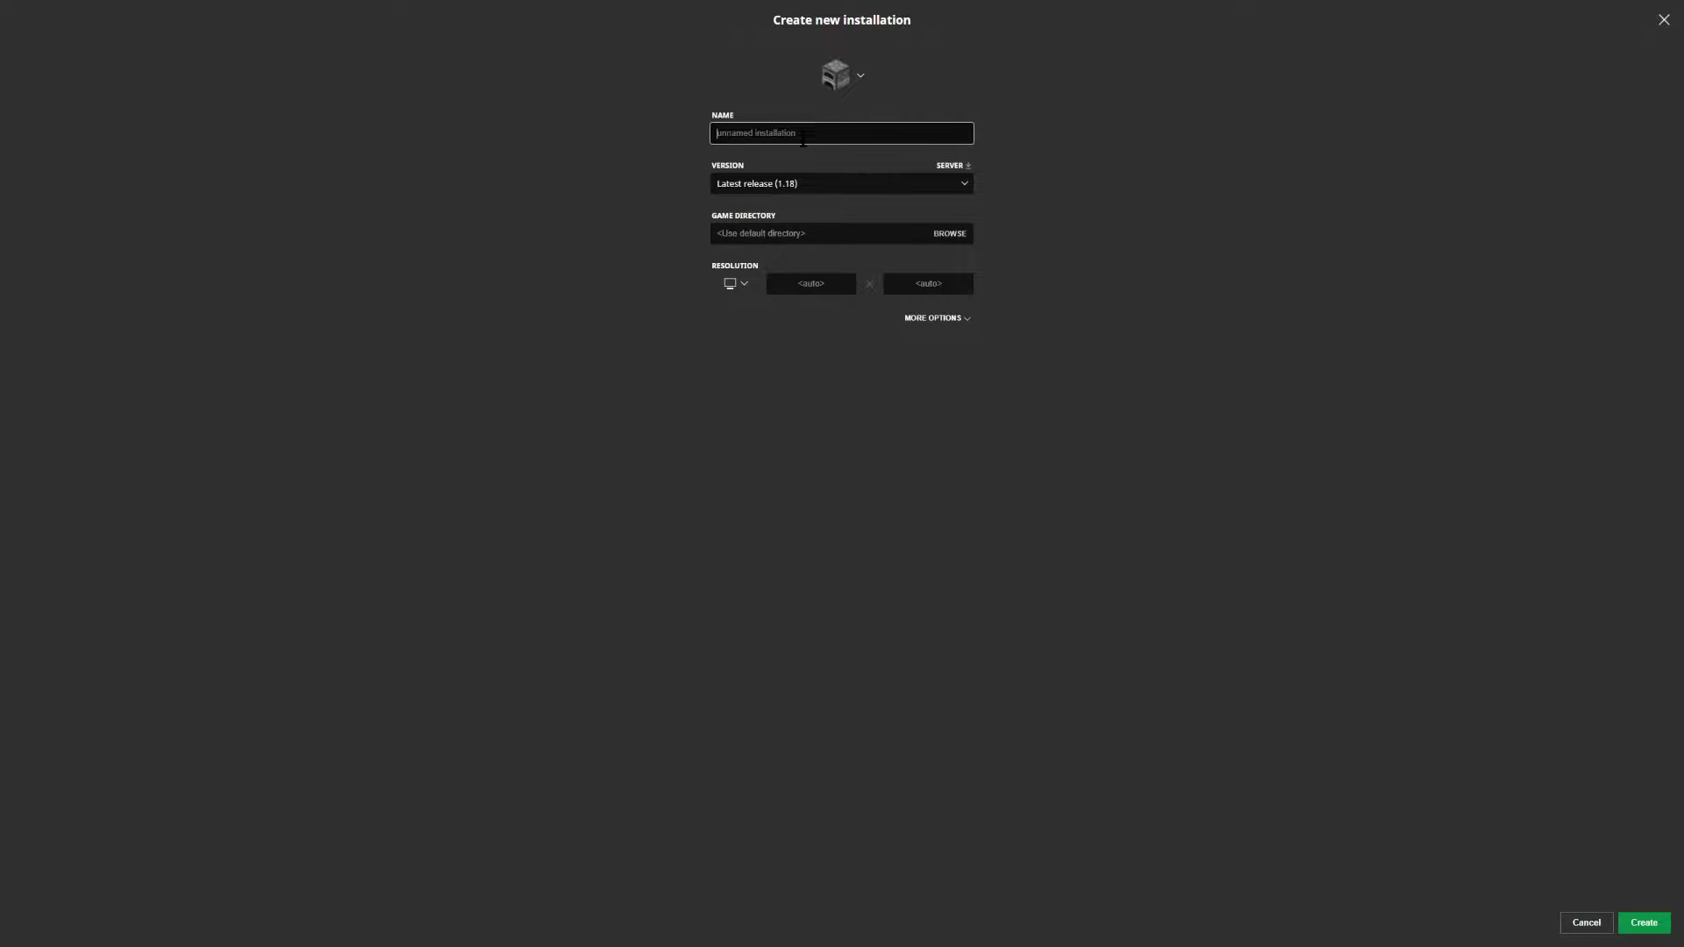
type("Optifine 1.18 Test")
left_click(892, 189)
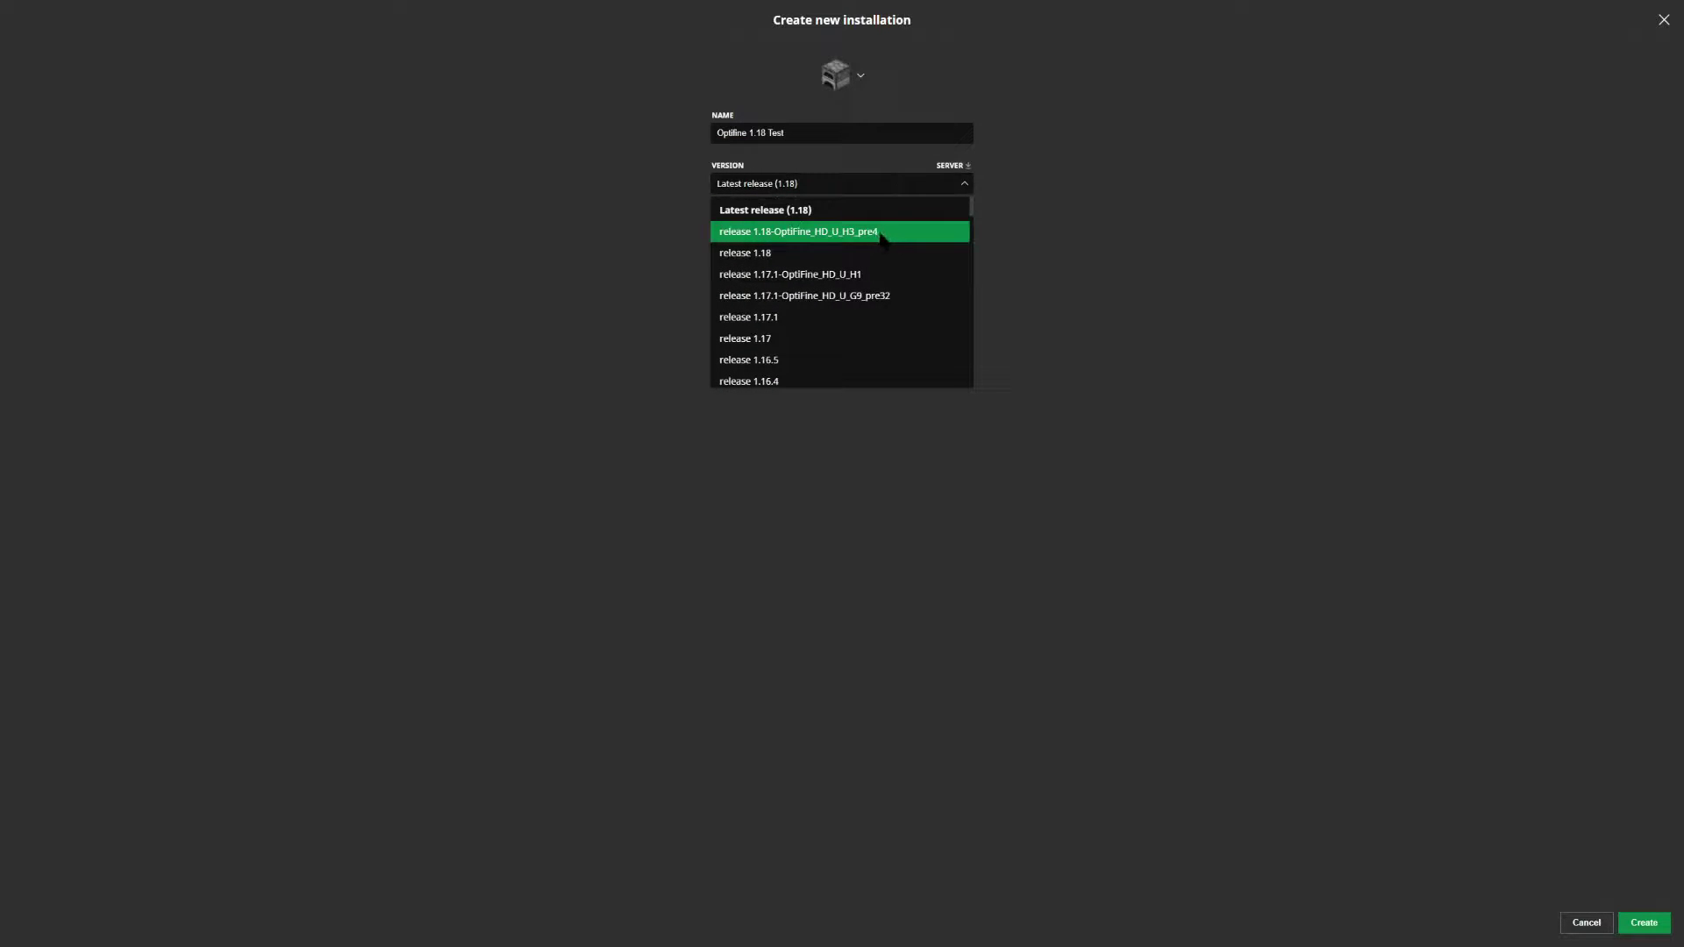
left_click(882, 234)
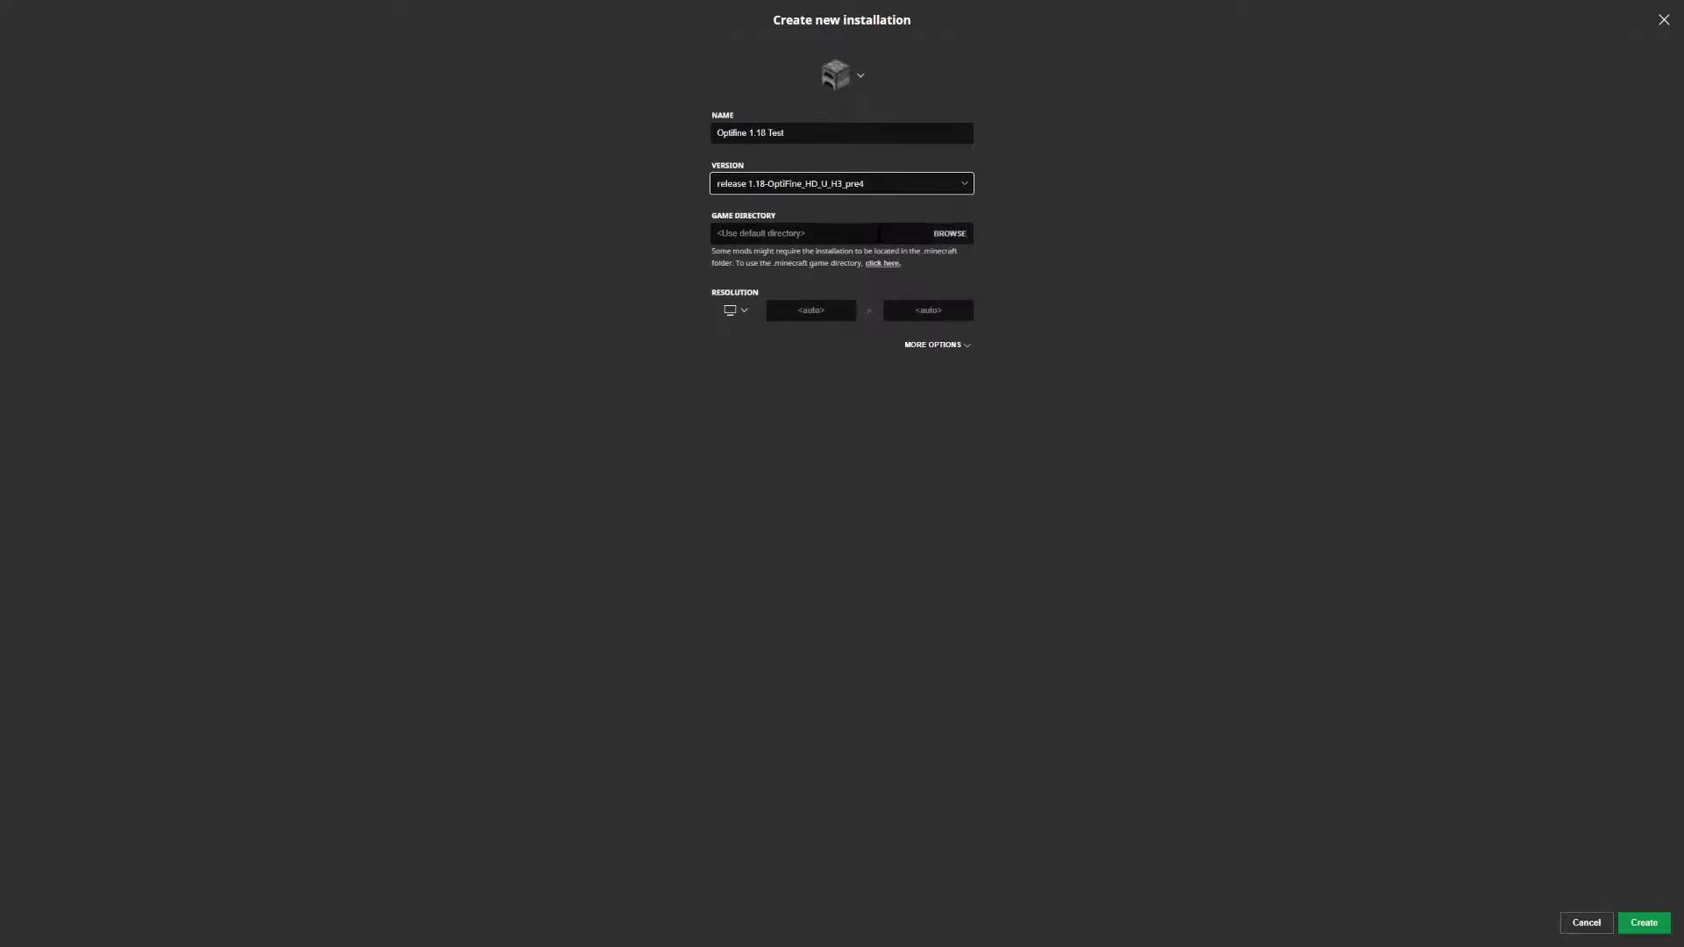
Give the new installation the enchanting table icon and create it
left_click(858, 74)
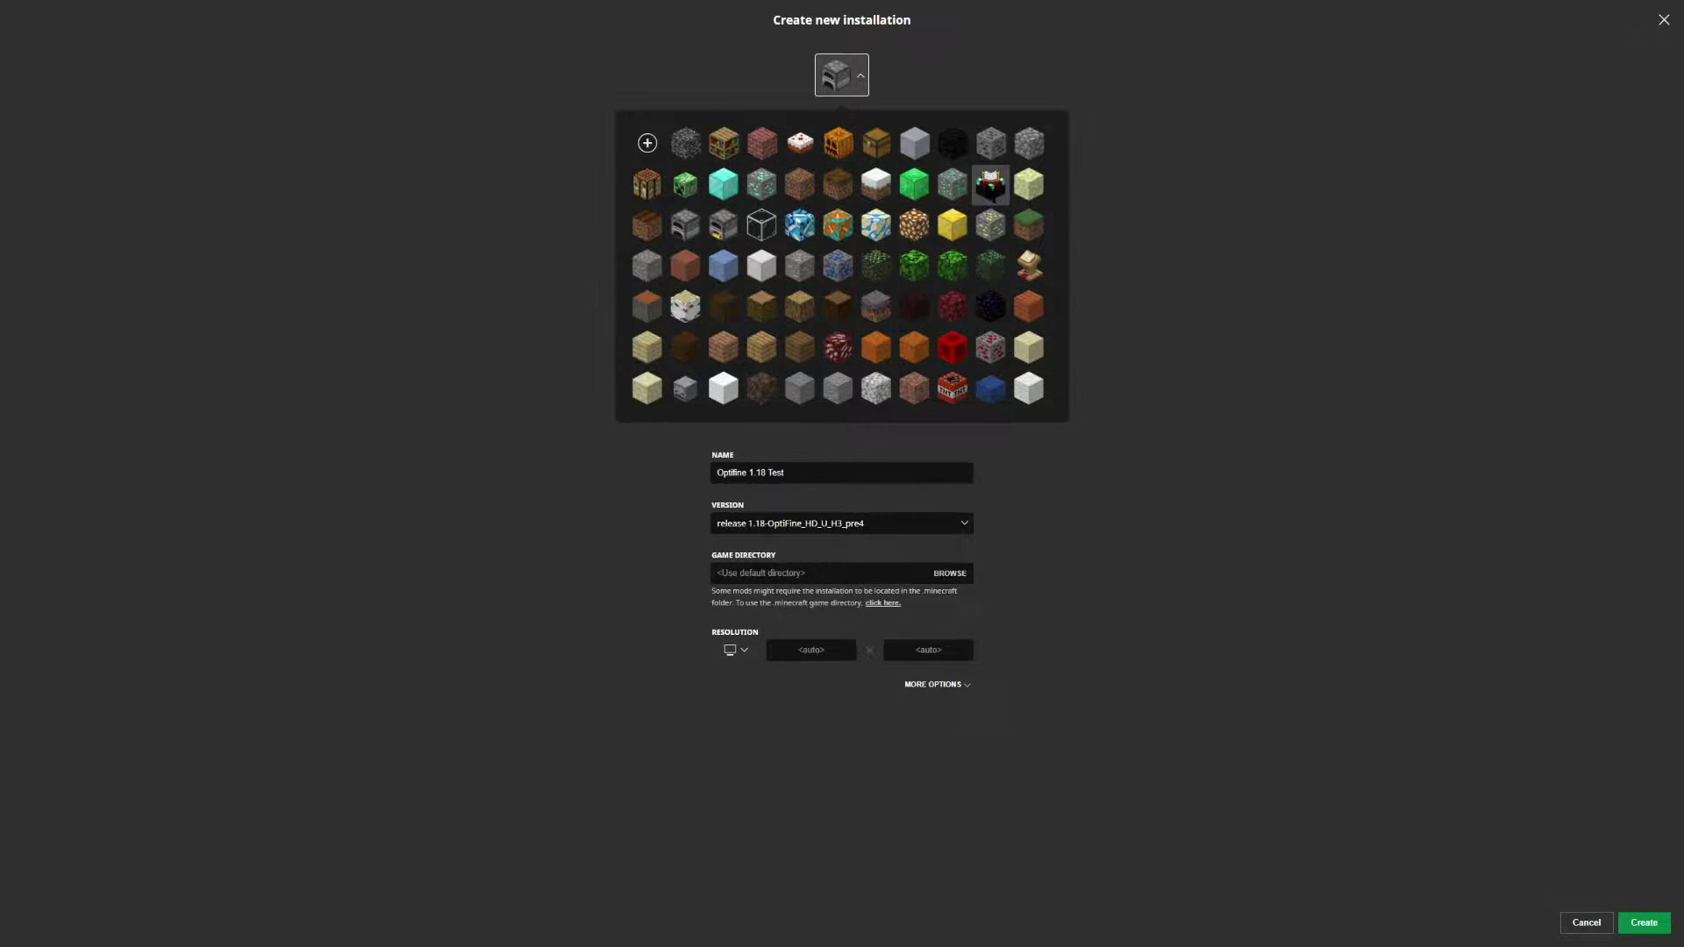
left_click(990, 183)
left_click(822, 87)
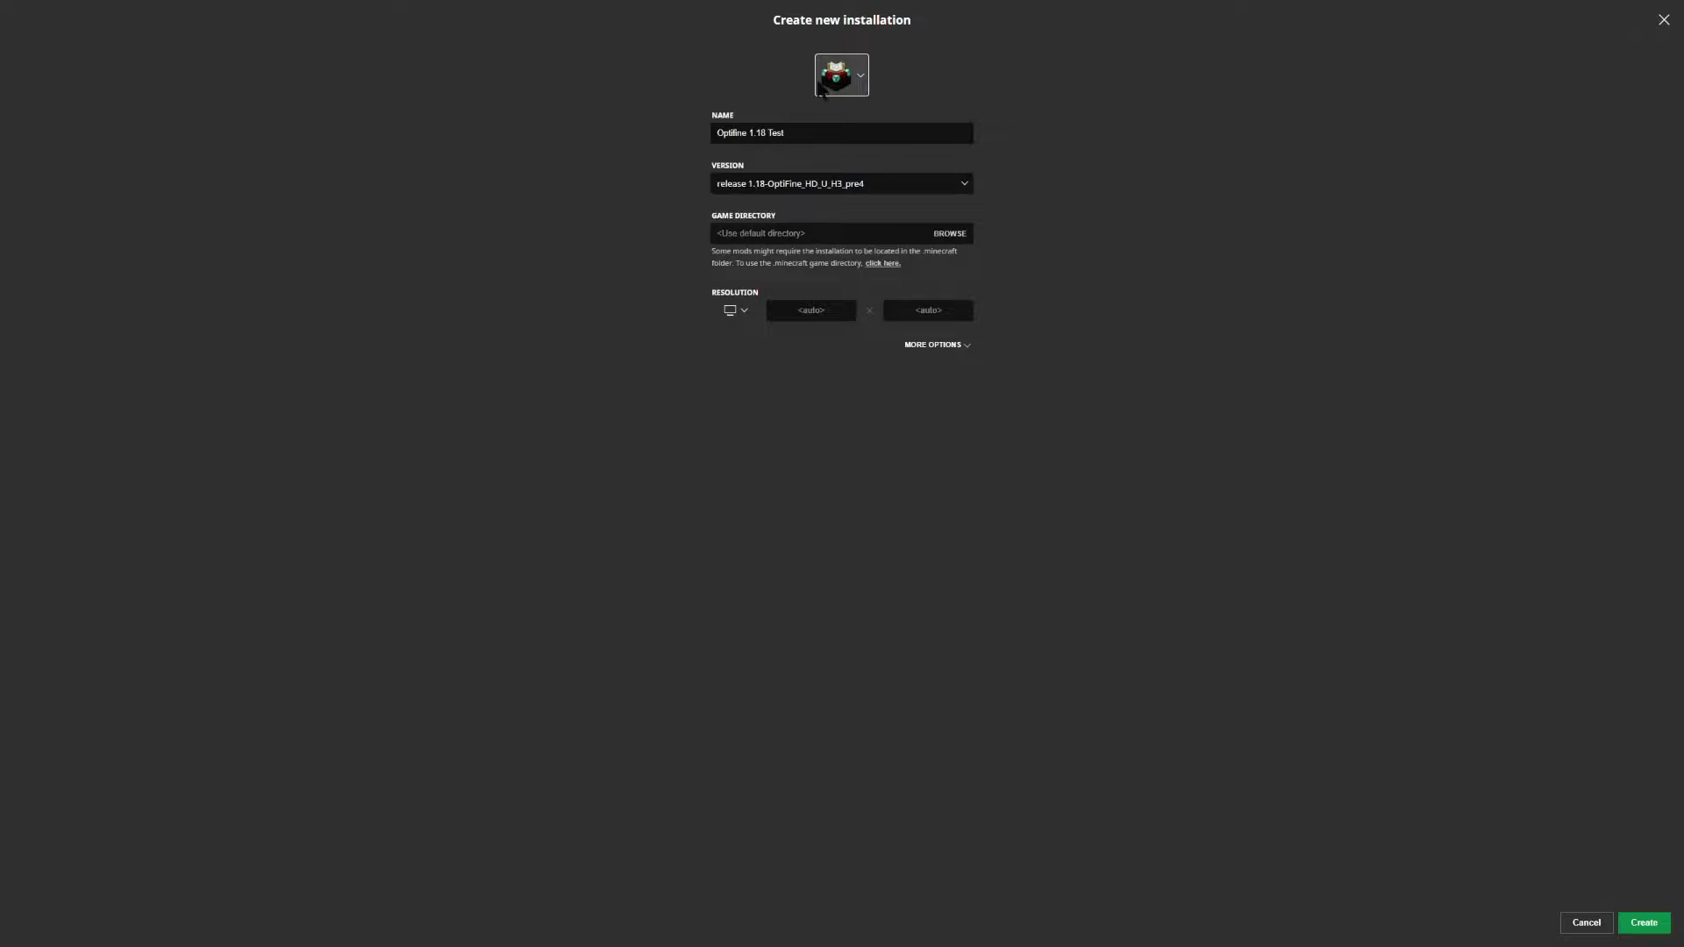
left_click(1644, 923)
Select the Optifine 1.18 Test installation as the version to play and launch the game
mouse_move(680, 318)
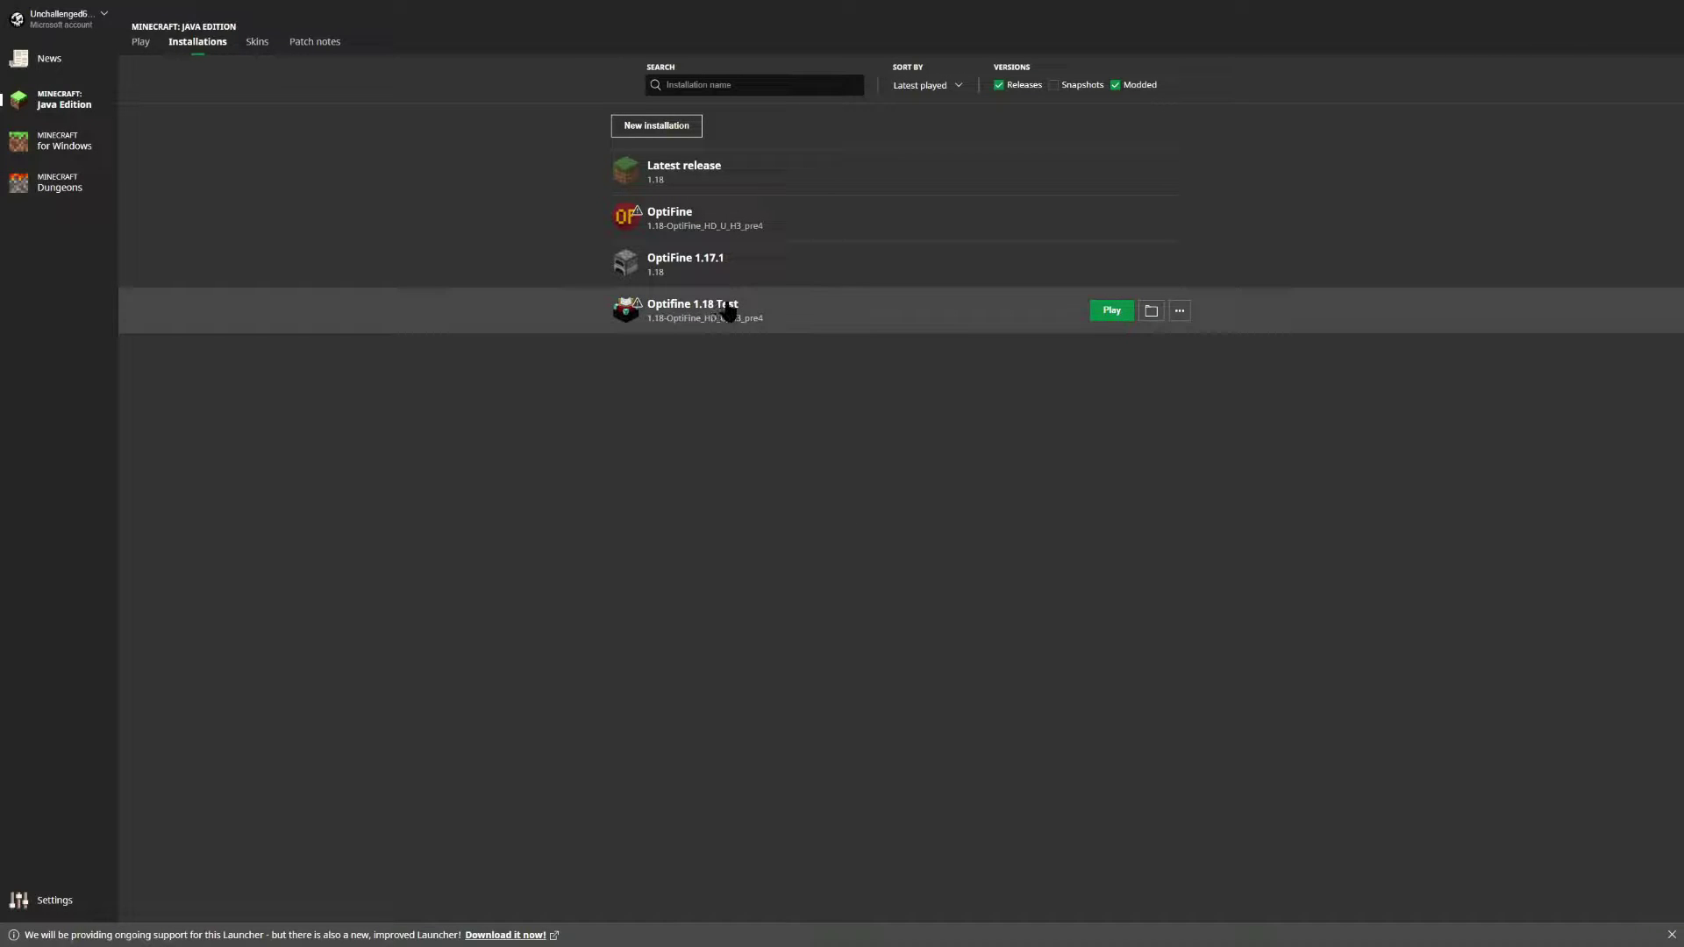
left_click(140, 43)
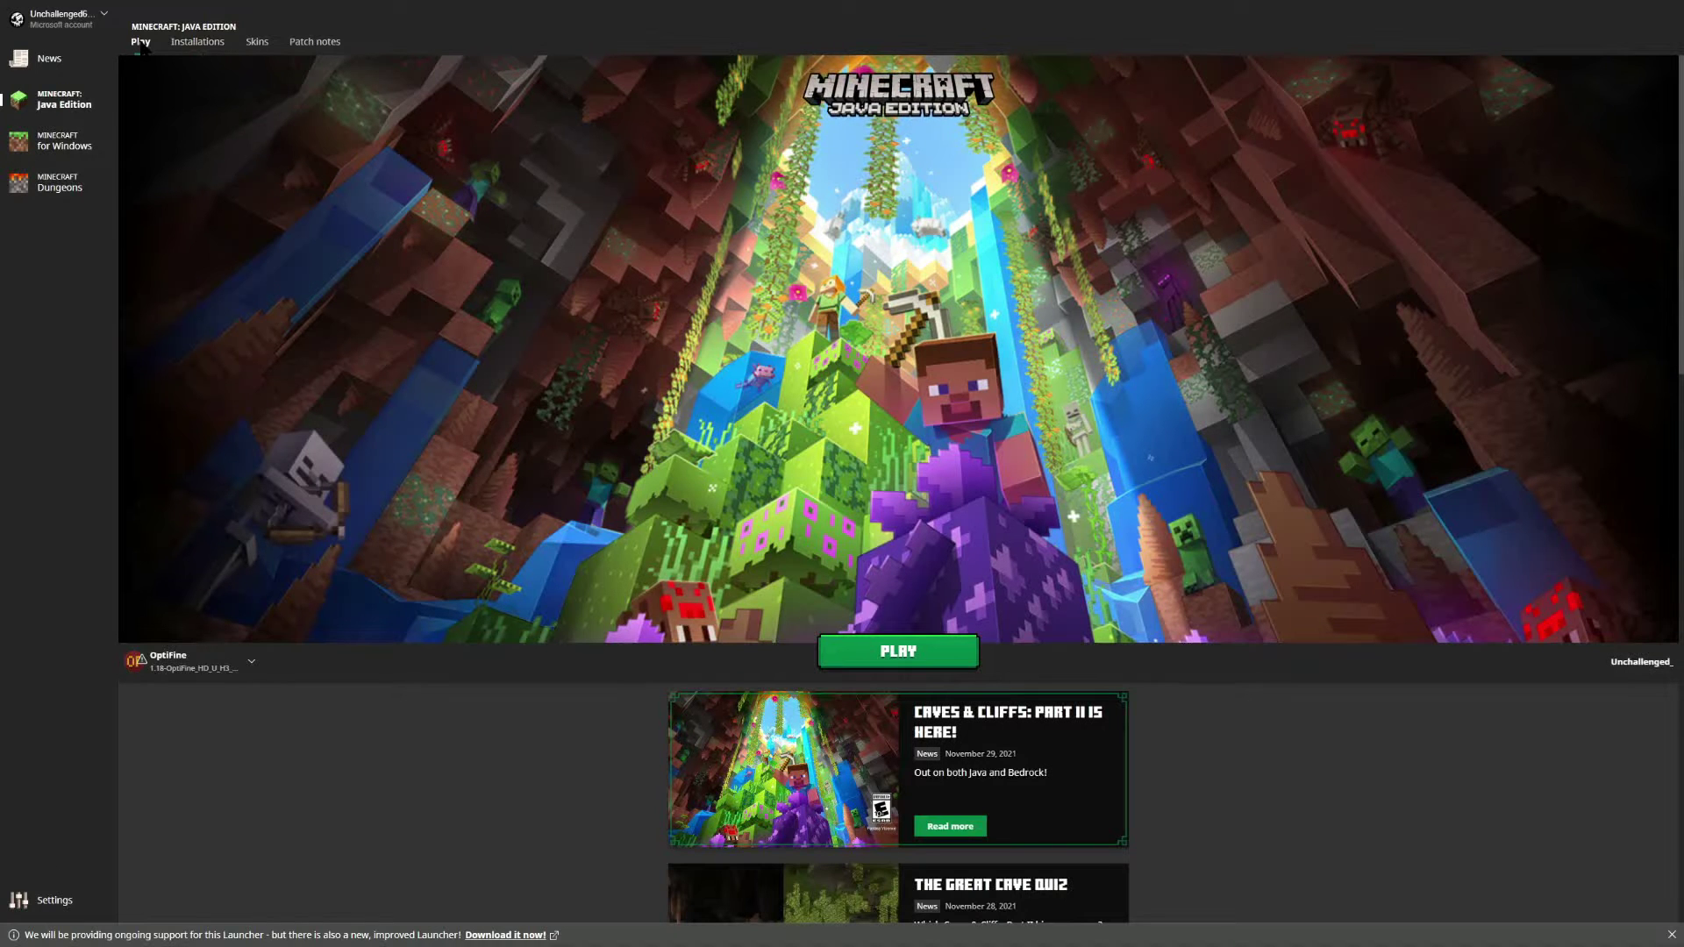
left_click(241, 661)
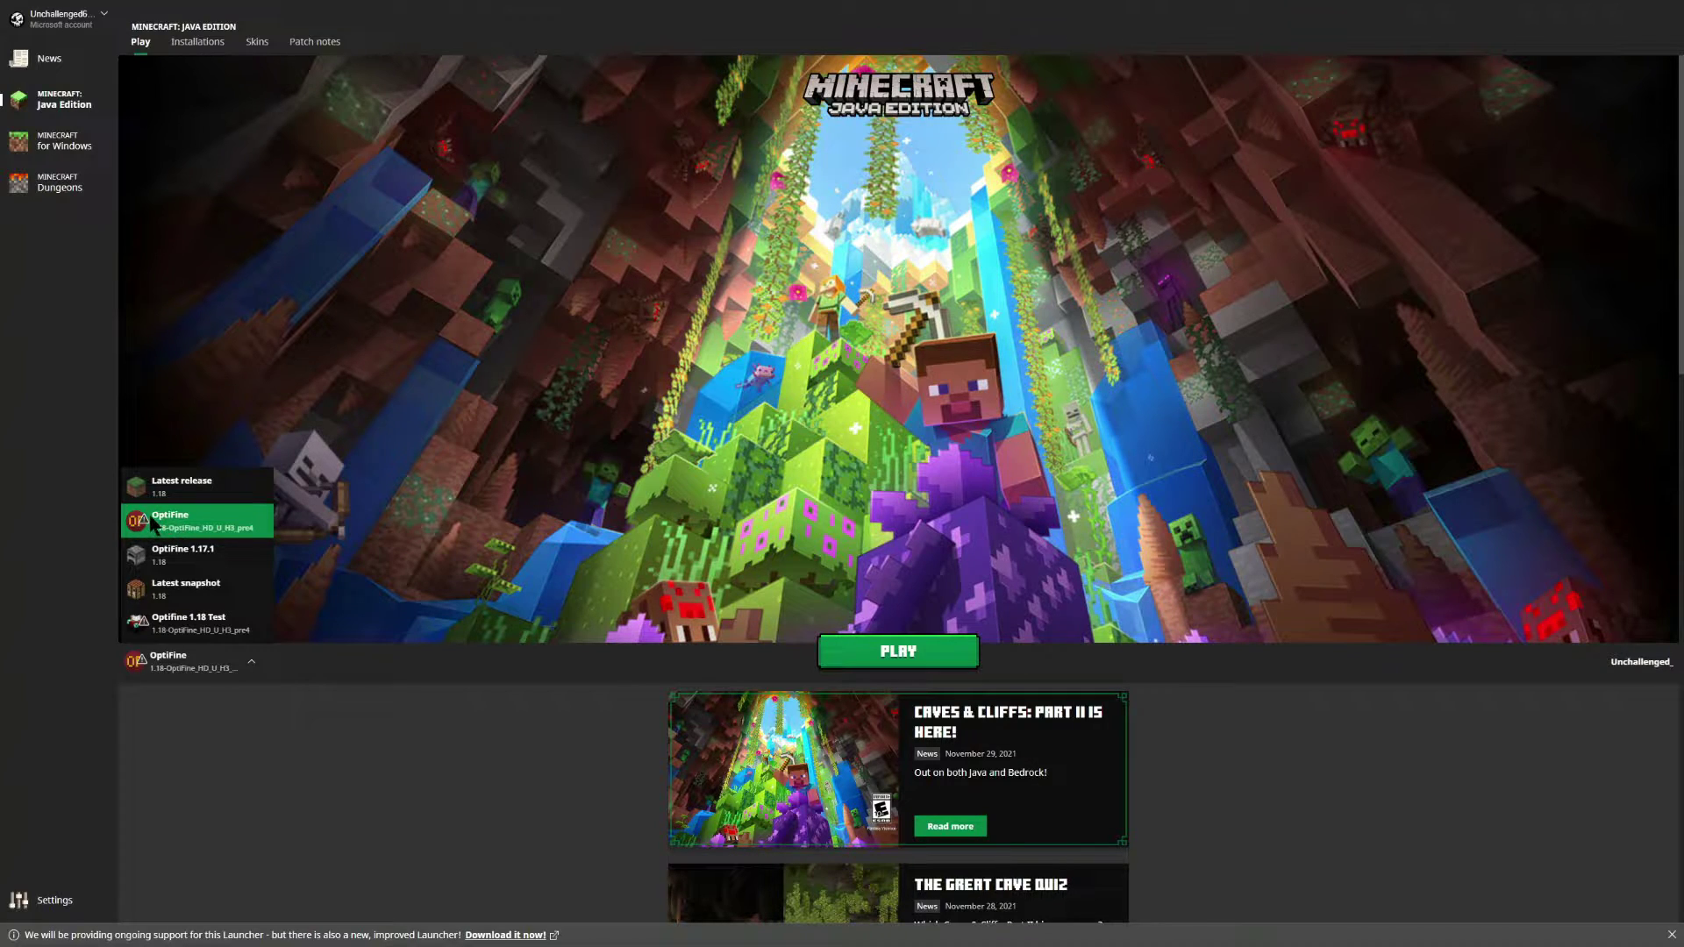
left_click(170, 633)
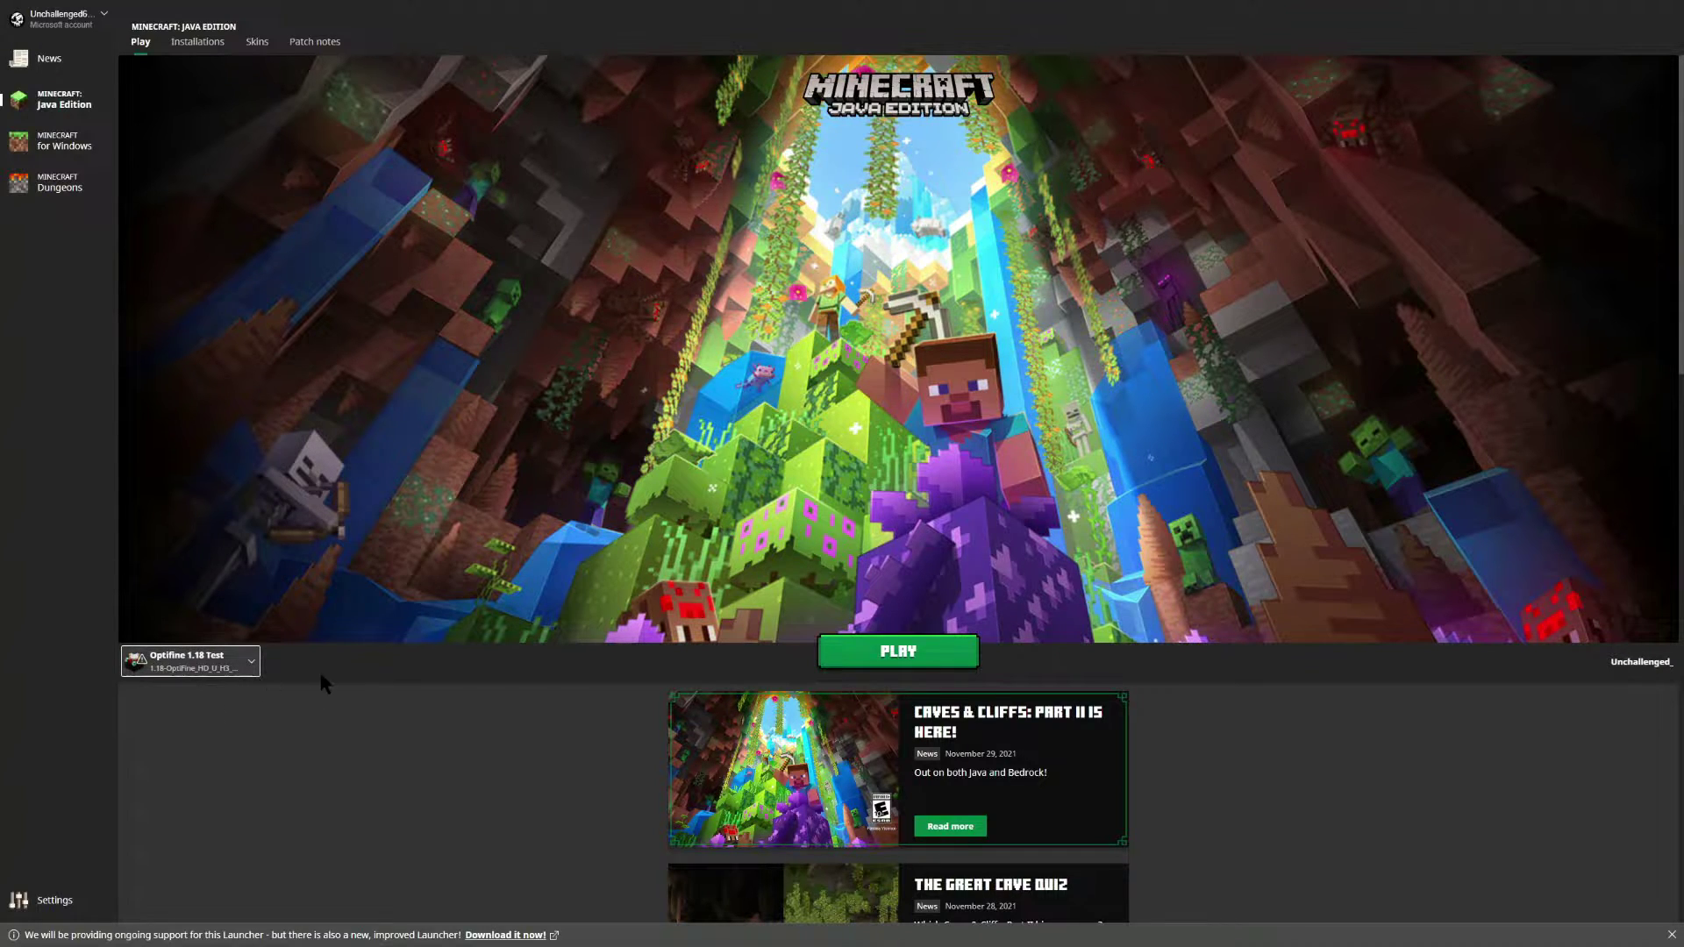
left_click(888, 651)
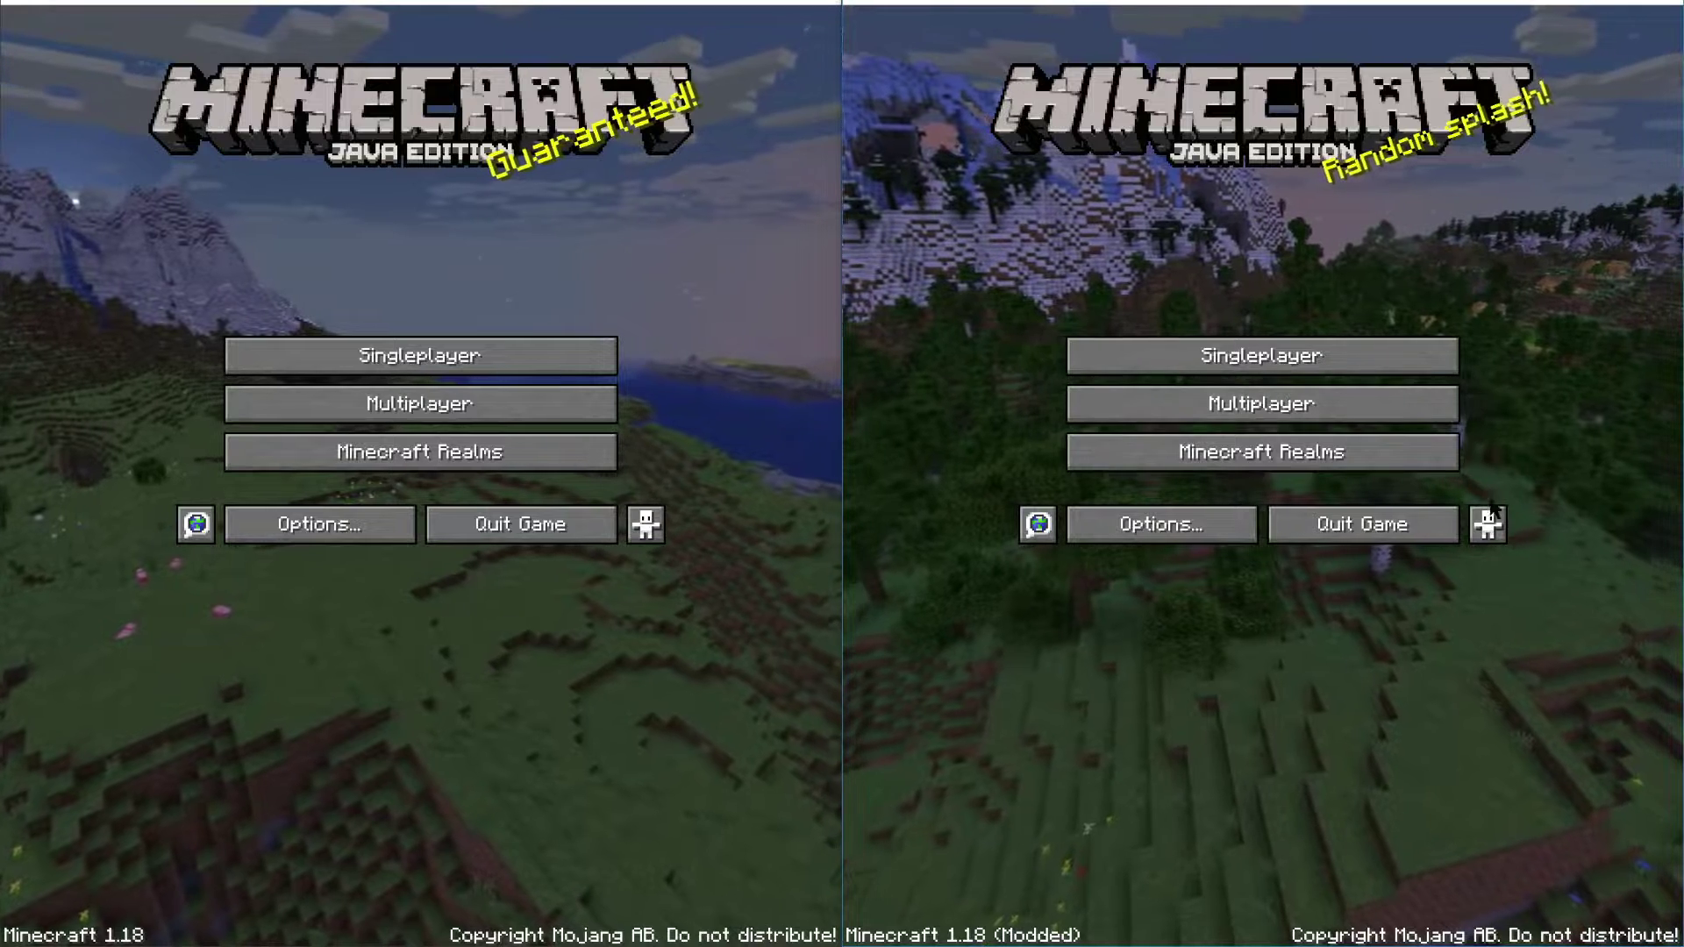
Compare the Skin Customization options of the vanilla and modded Minecraft 1.18 windows, then return both to the Options screen
left_click(299, 524)
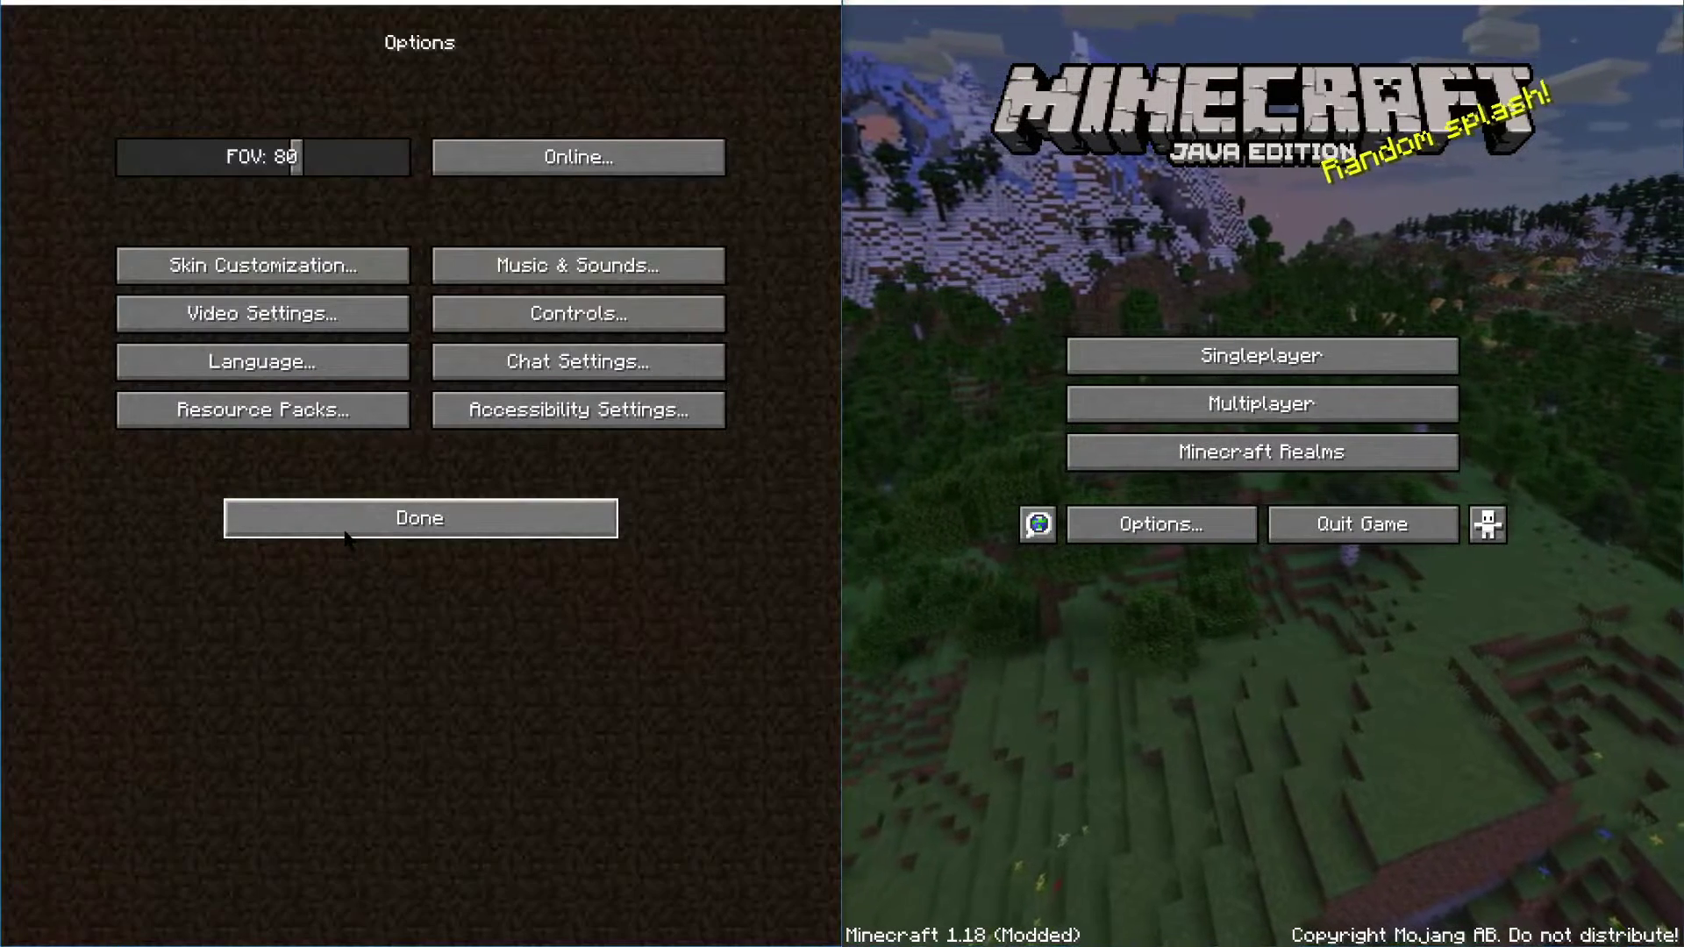
left_click(1162, 524)
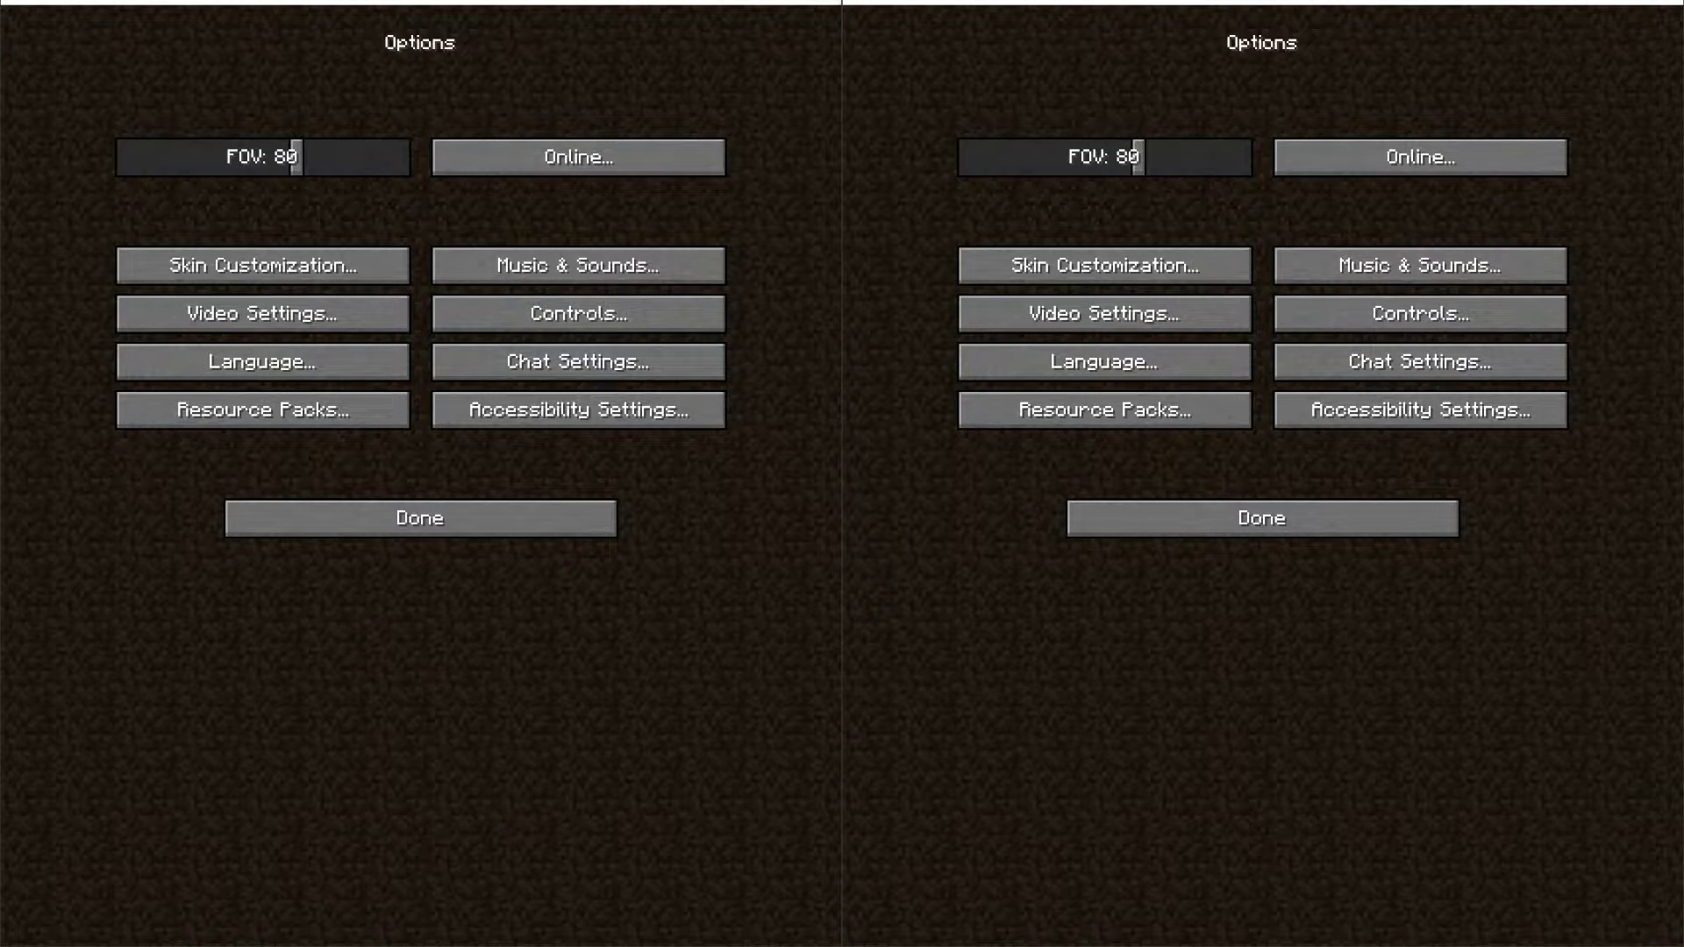
left_click(260, 268)
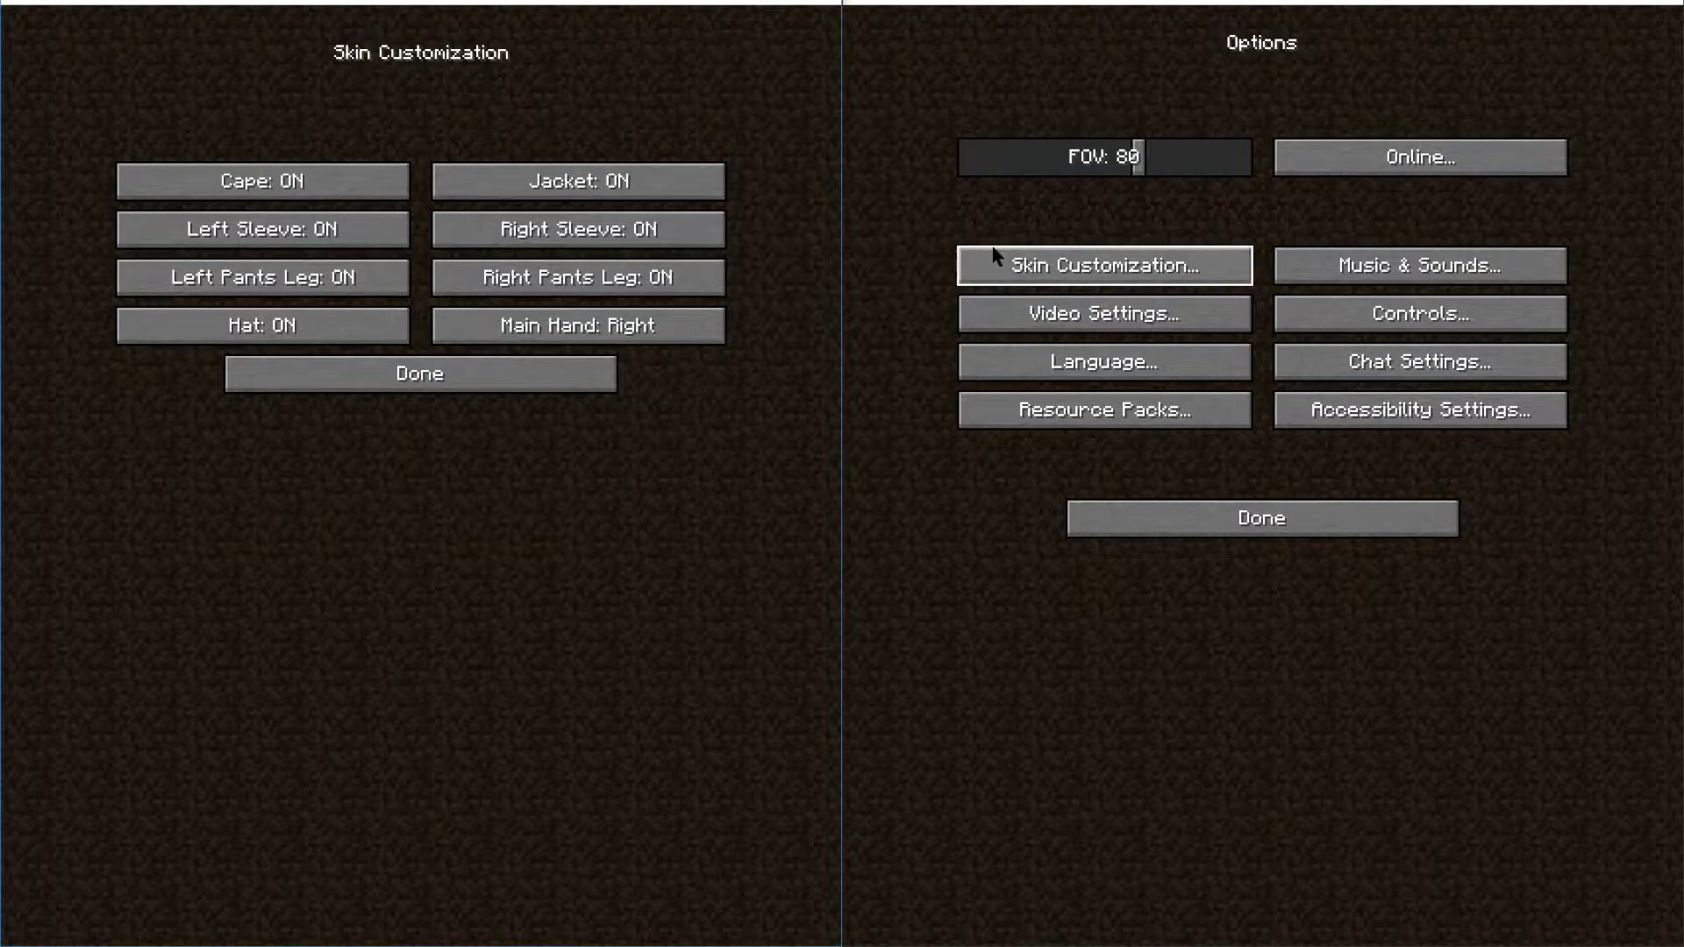
left_click(999, 260)
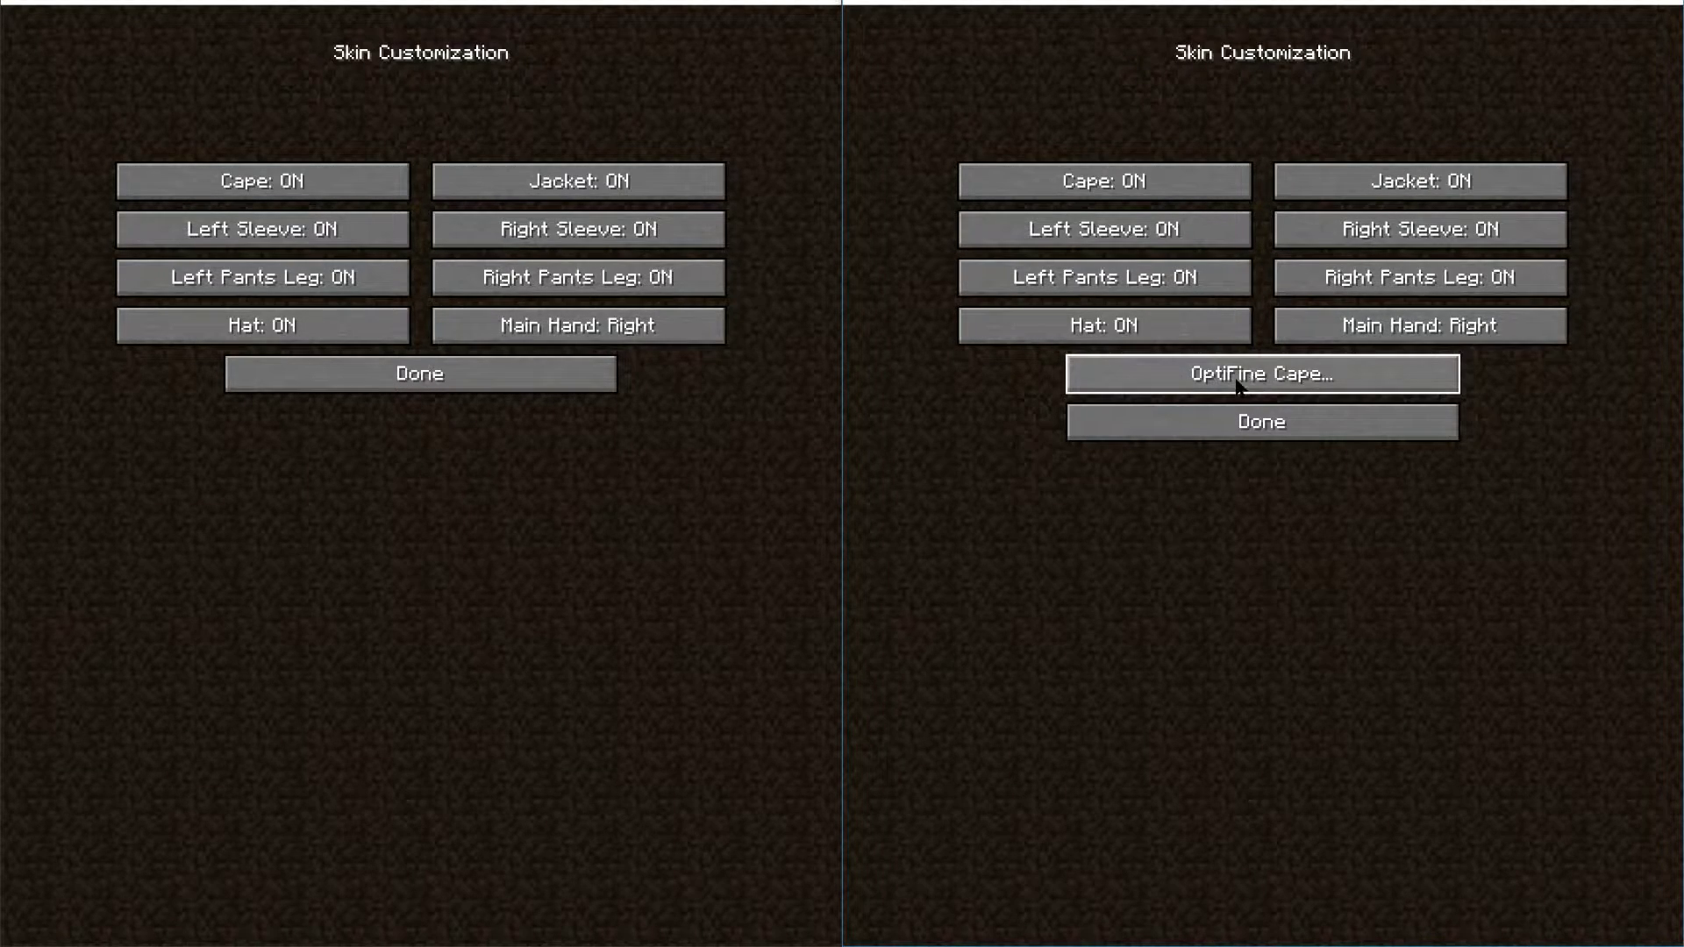
left_click(439, 381)
left_click(1191, 430)
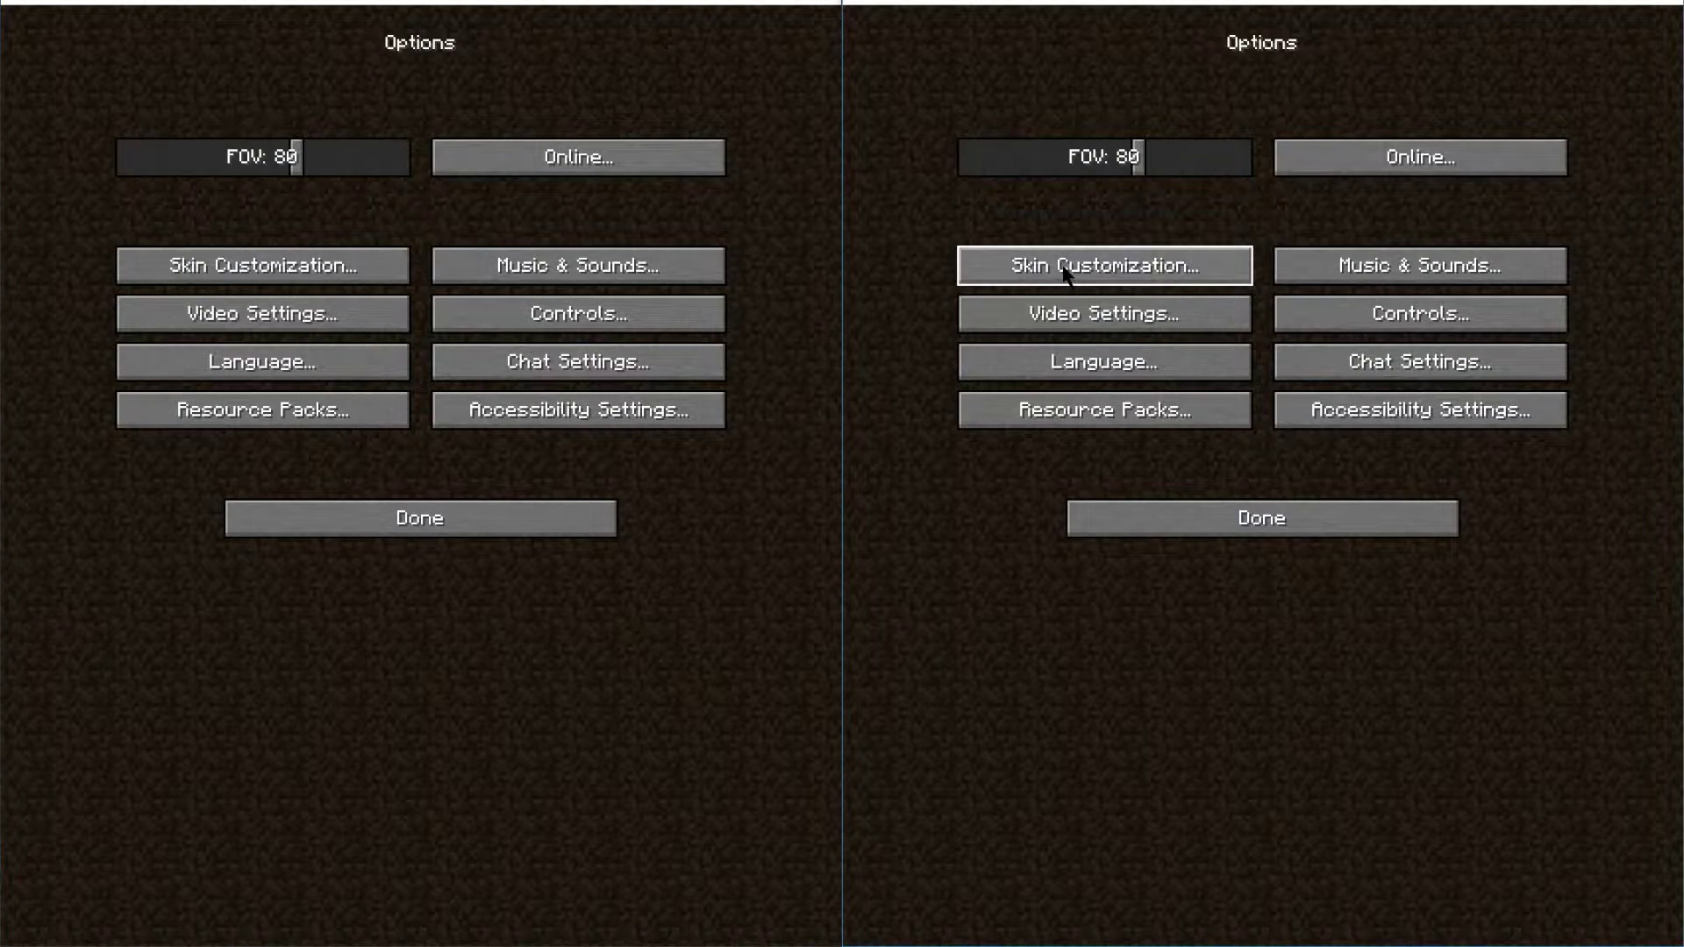
Compare the Video Settings of both game windows and view the modded game's Detail Settings
left_click(300, 321)
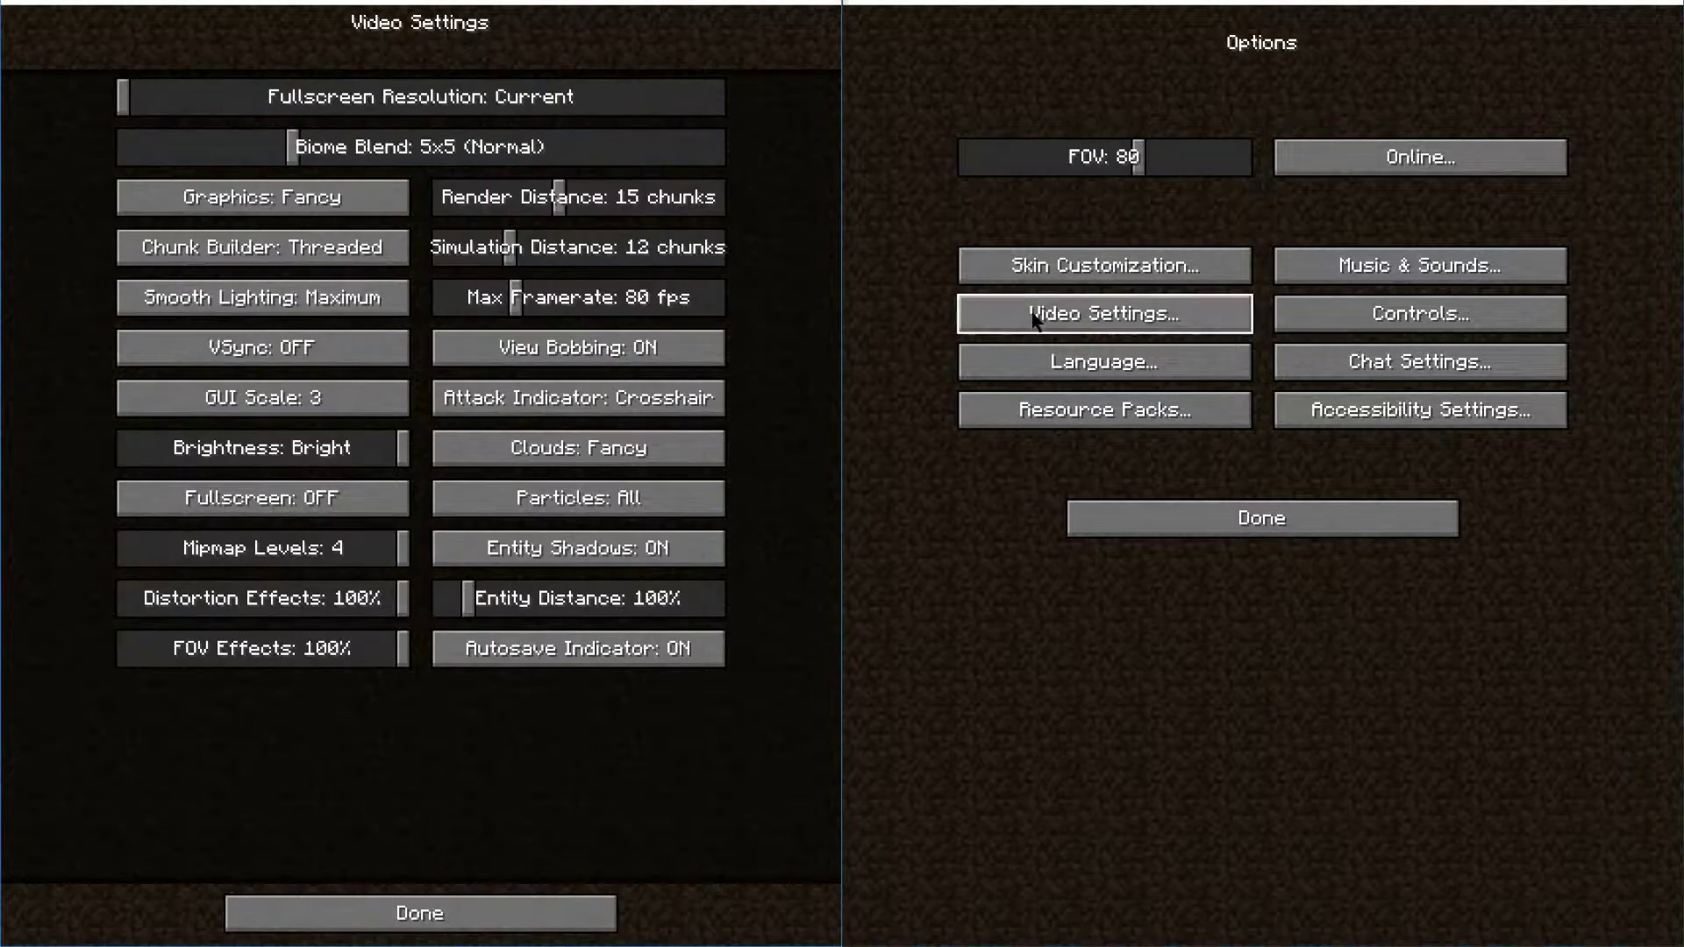
left_click(1036, 318)
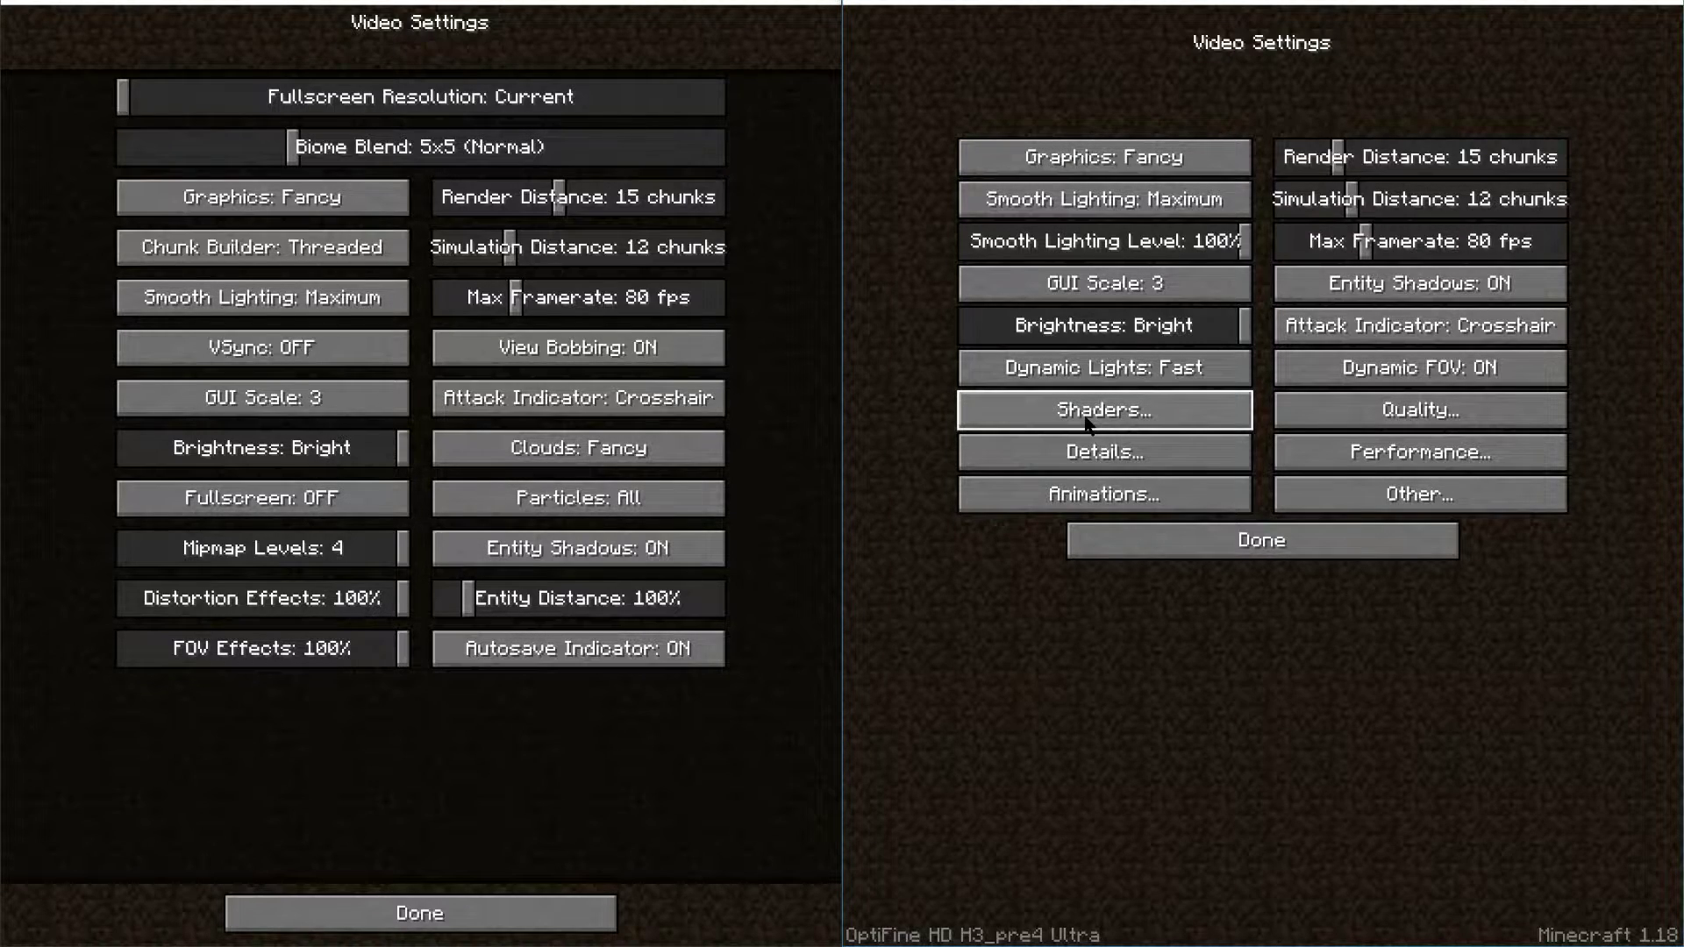
left_click(1109, 456)
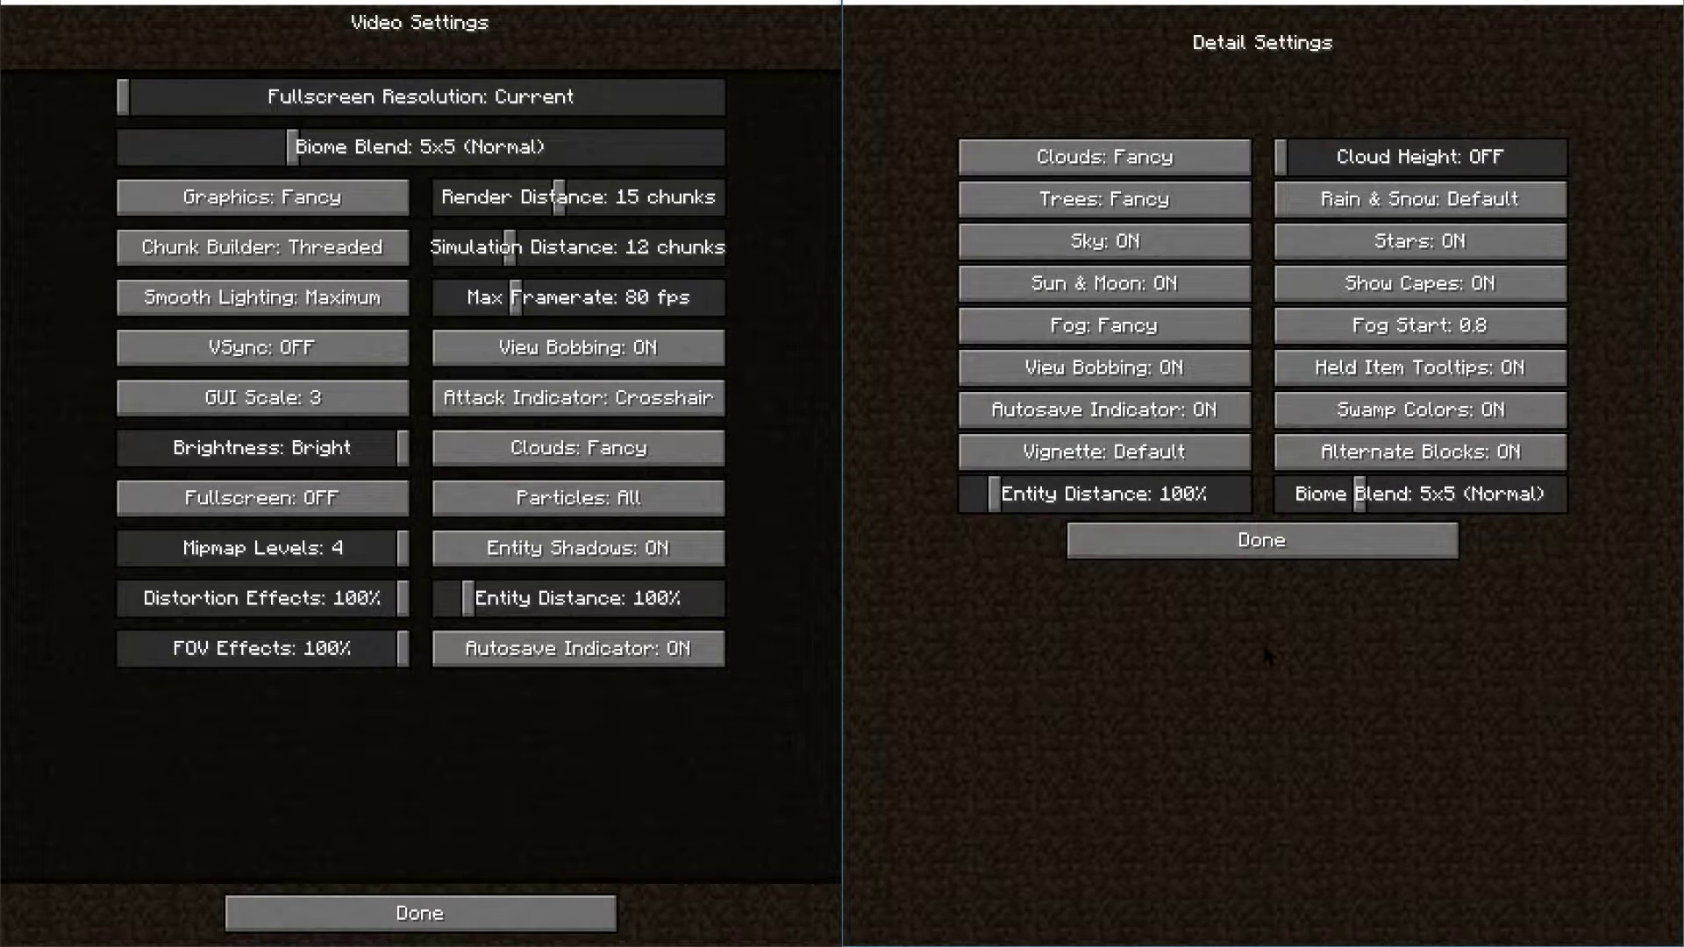
Review the modded game's Detail Settings and Animation Settings, then return to its Video Settings
left_click(1262, 549)
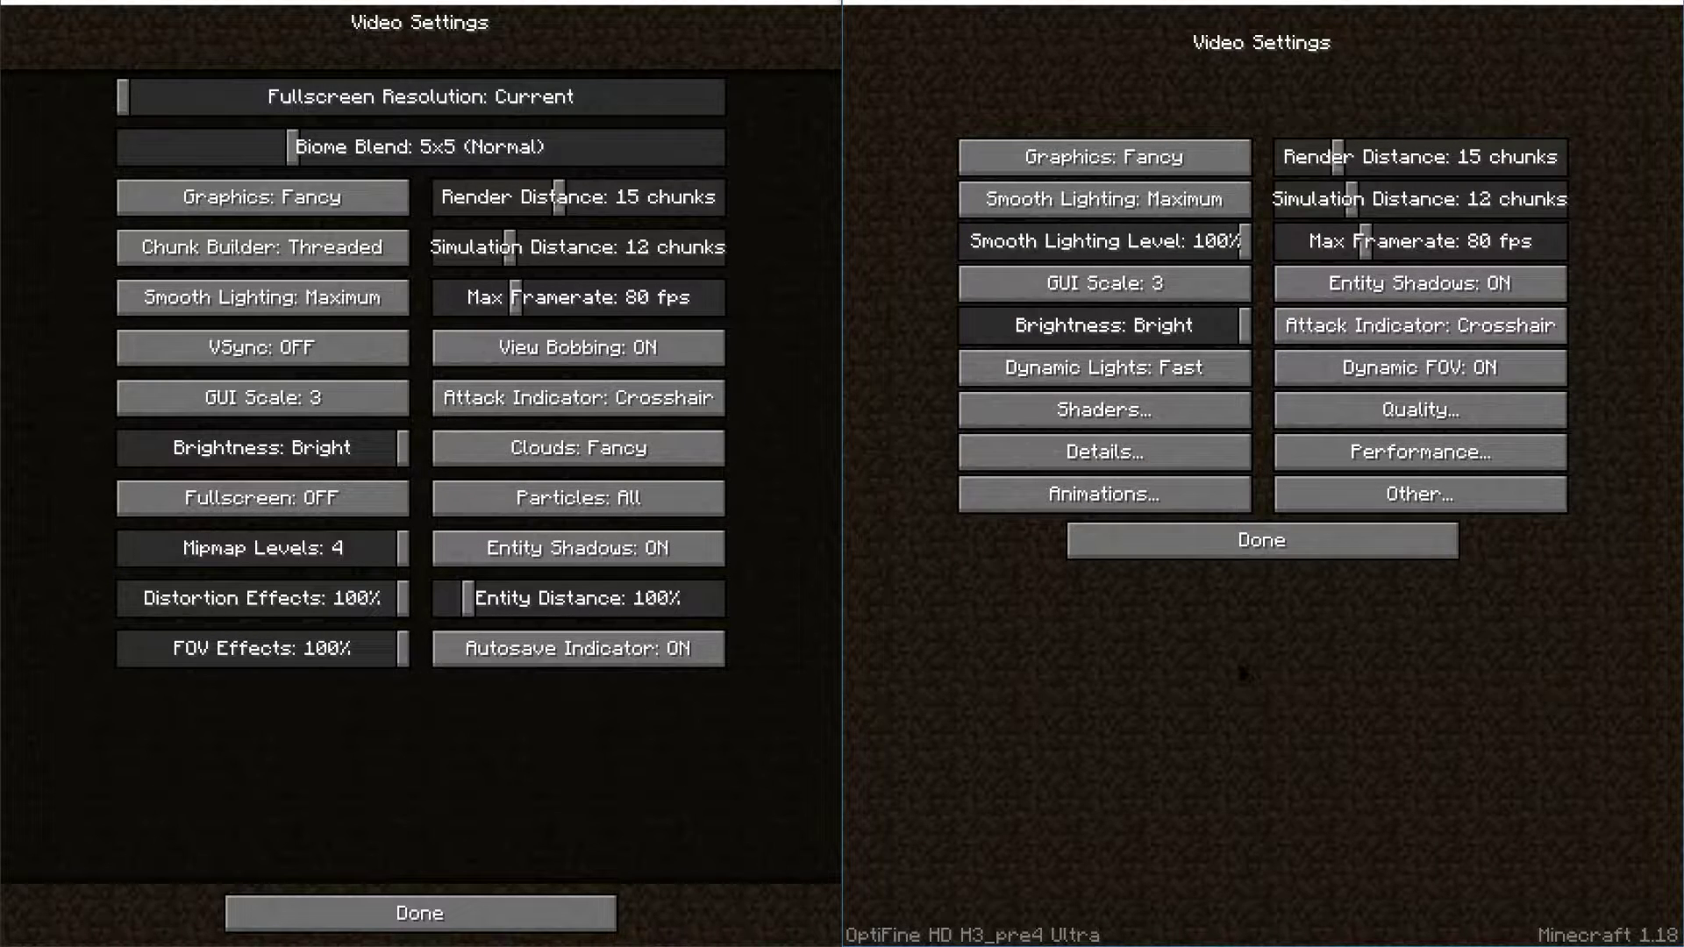
left_click(1083, 452)
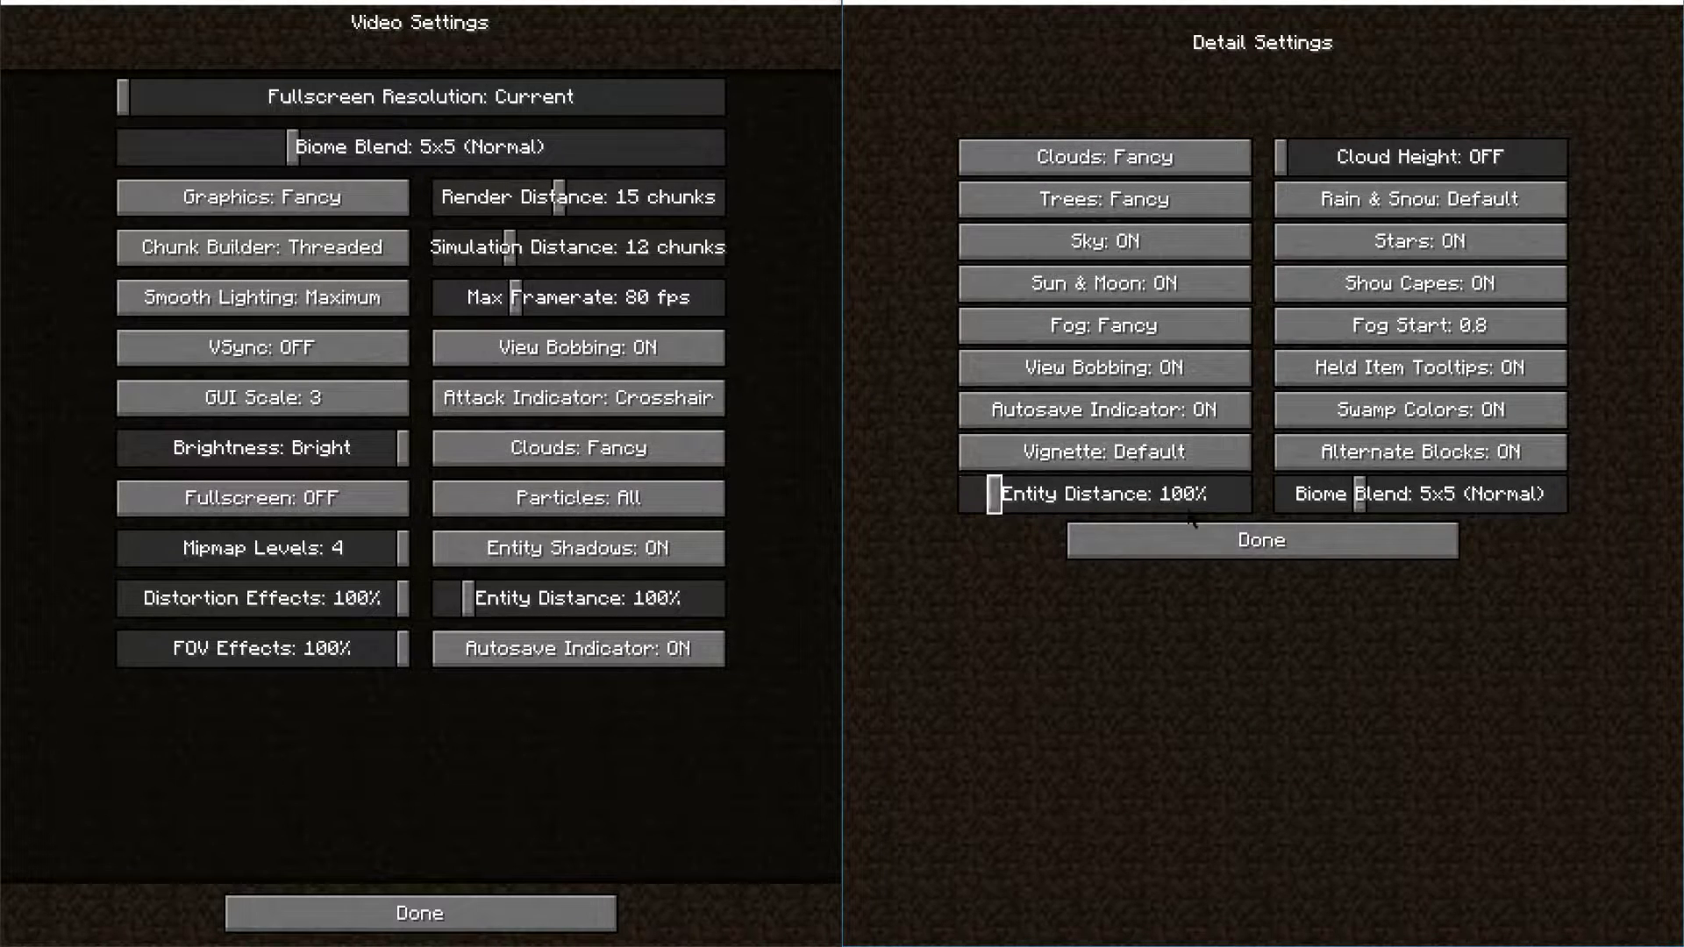
left_click(1240, 531)
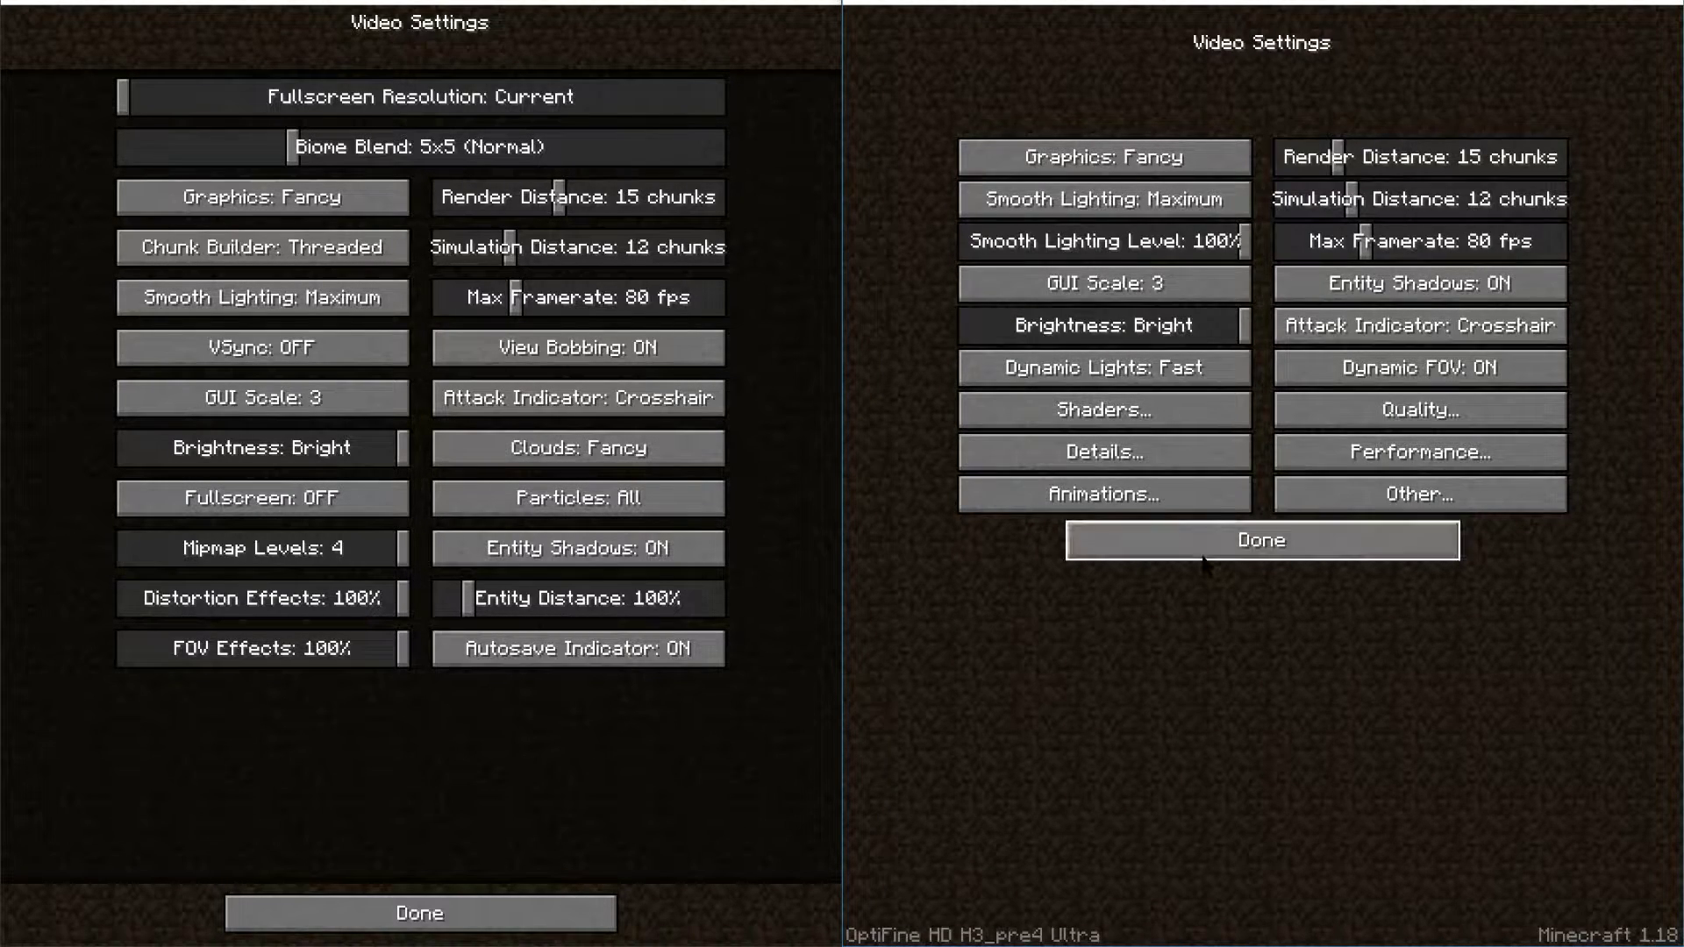
left_click(1204, 553)
left_click(1108, 320)
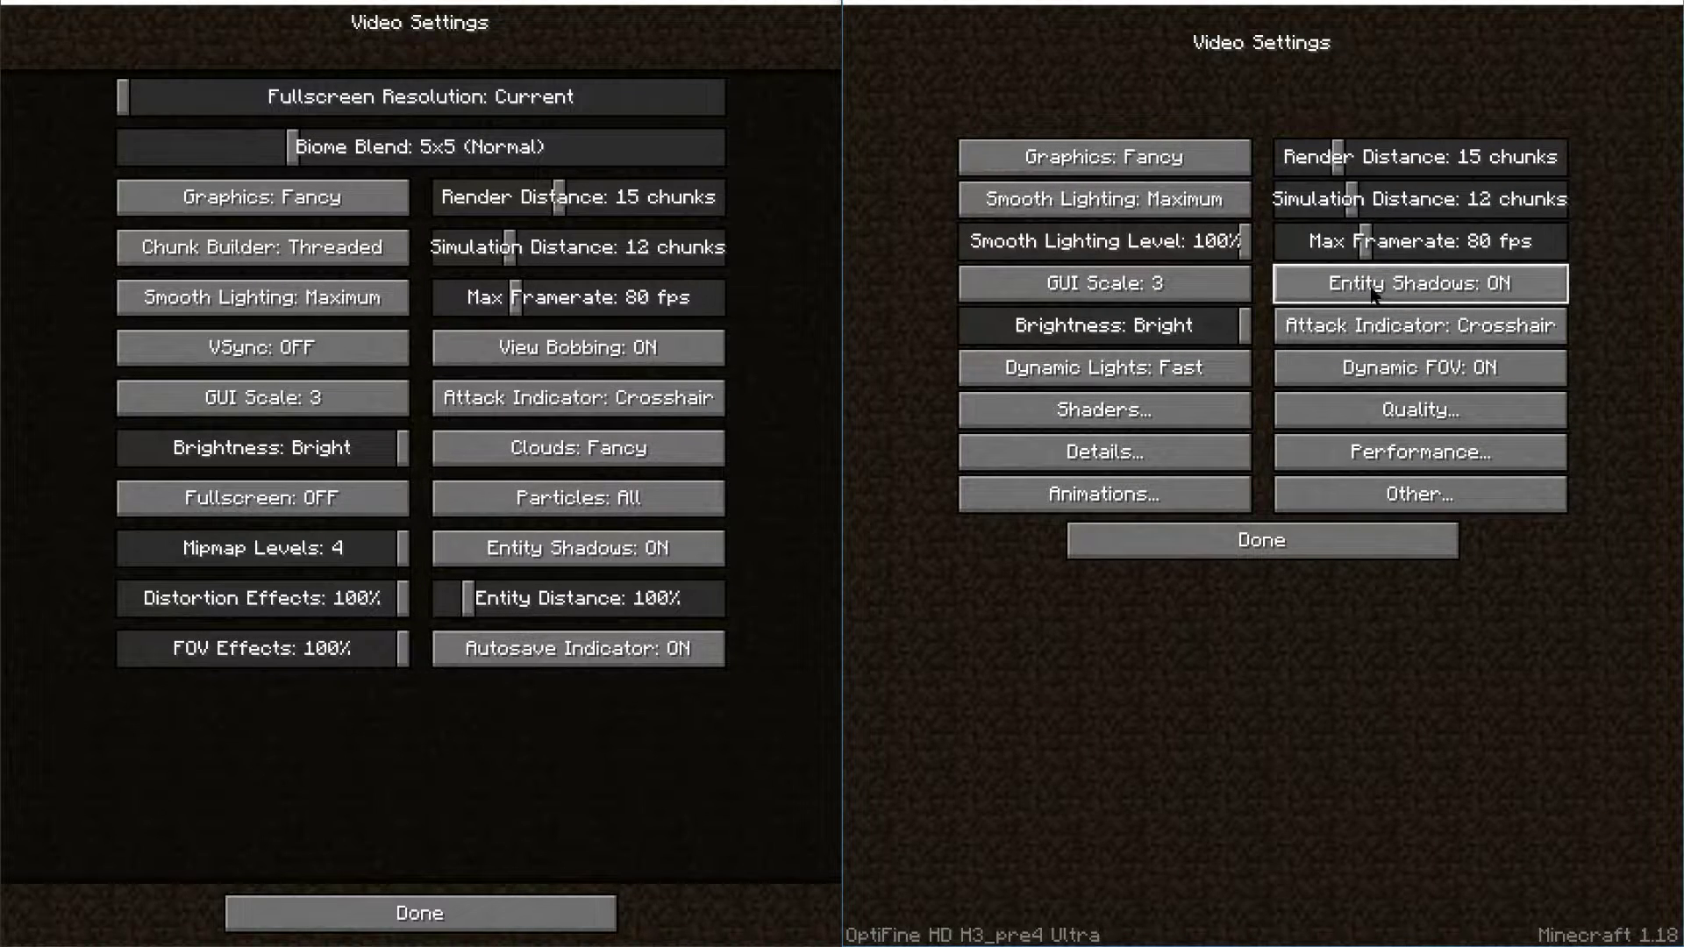
left_click(1086, 500)
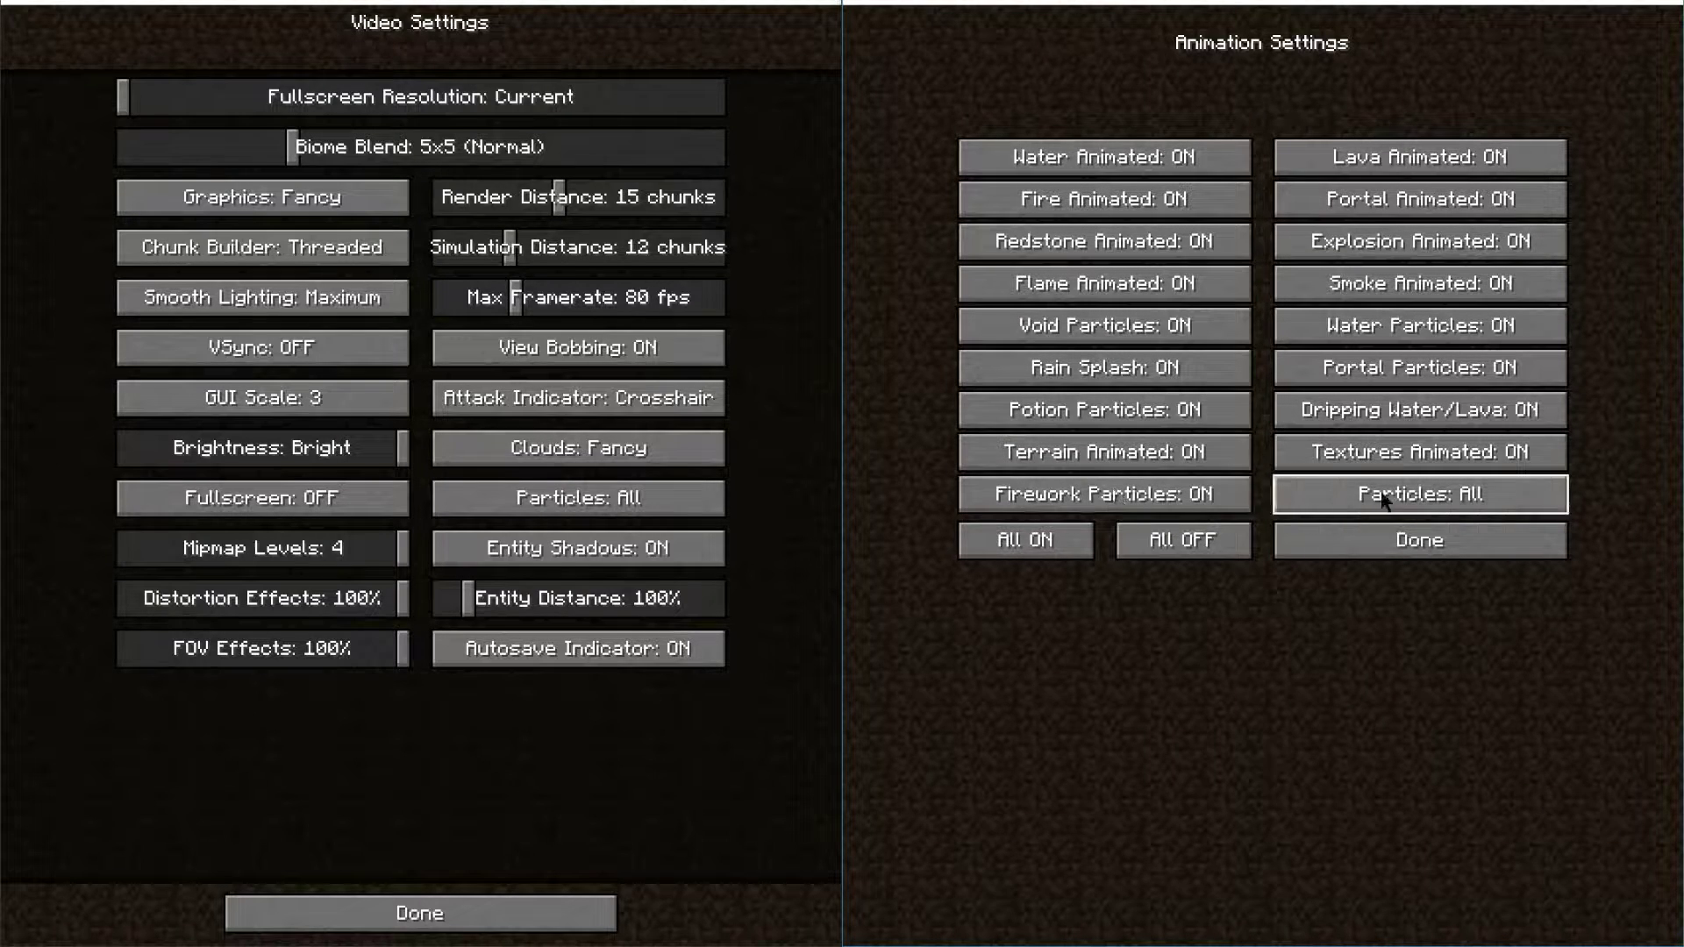
left_click(1404, 539)
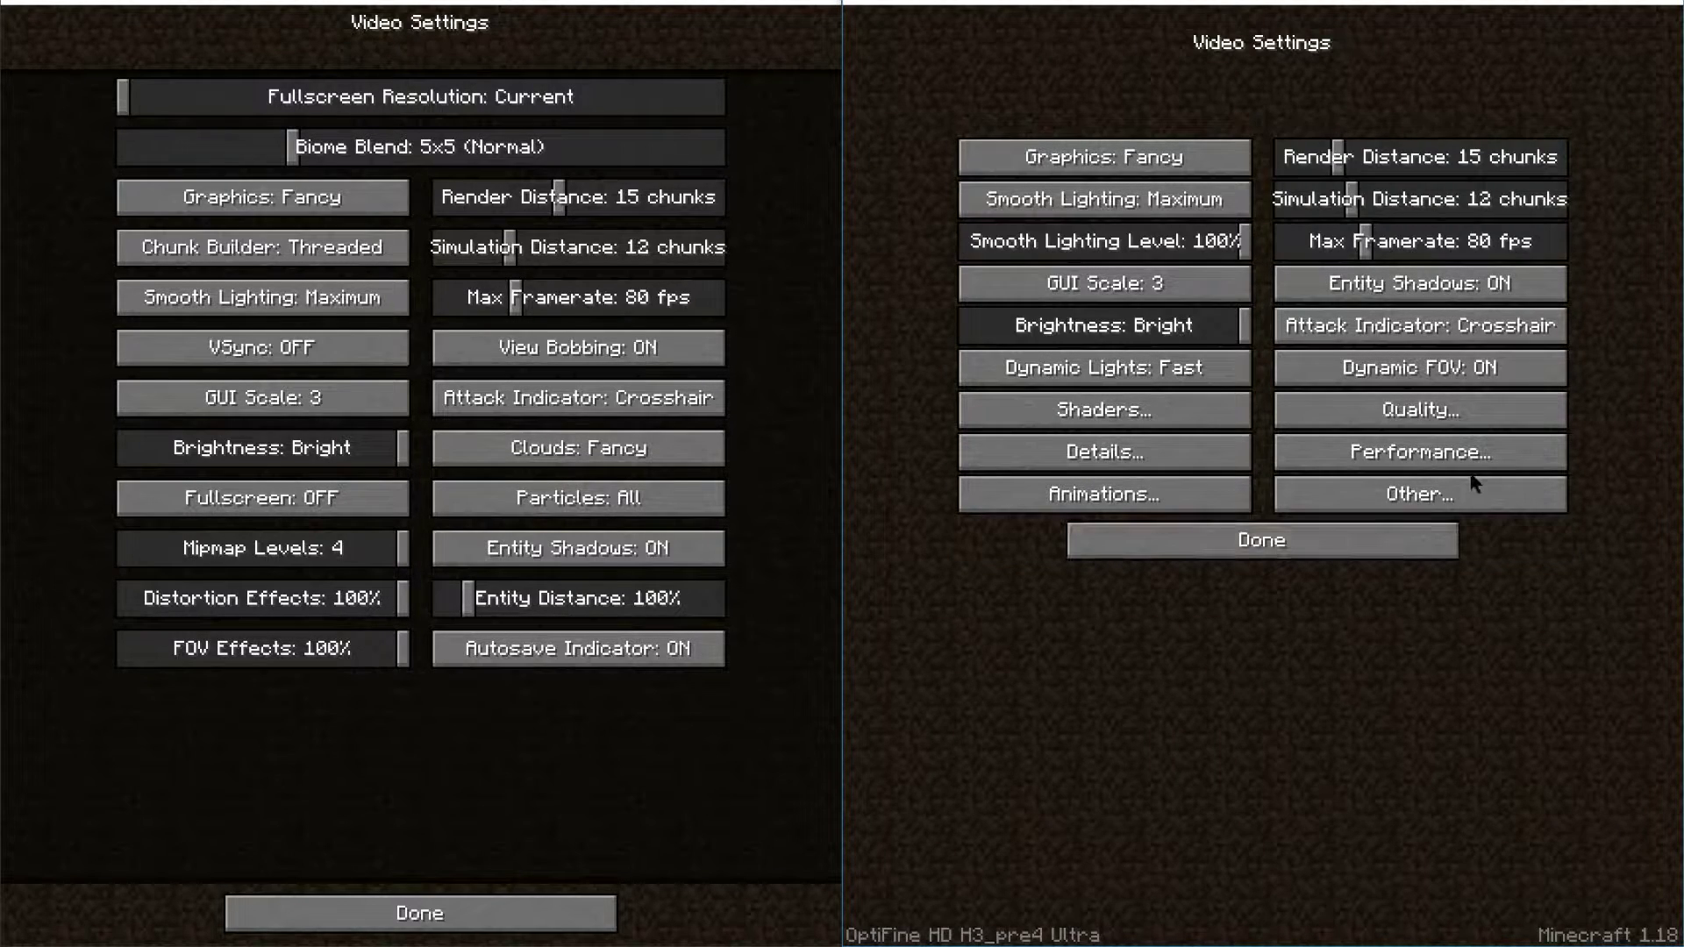
Examine the modded game's Performance Settings and Other Settings, then go back to its Options screen
left_click(1414, 462)
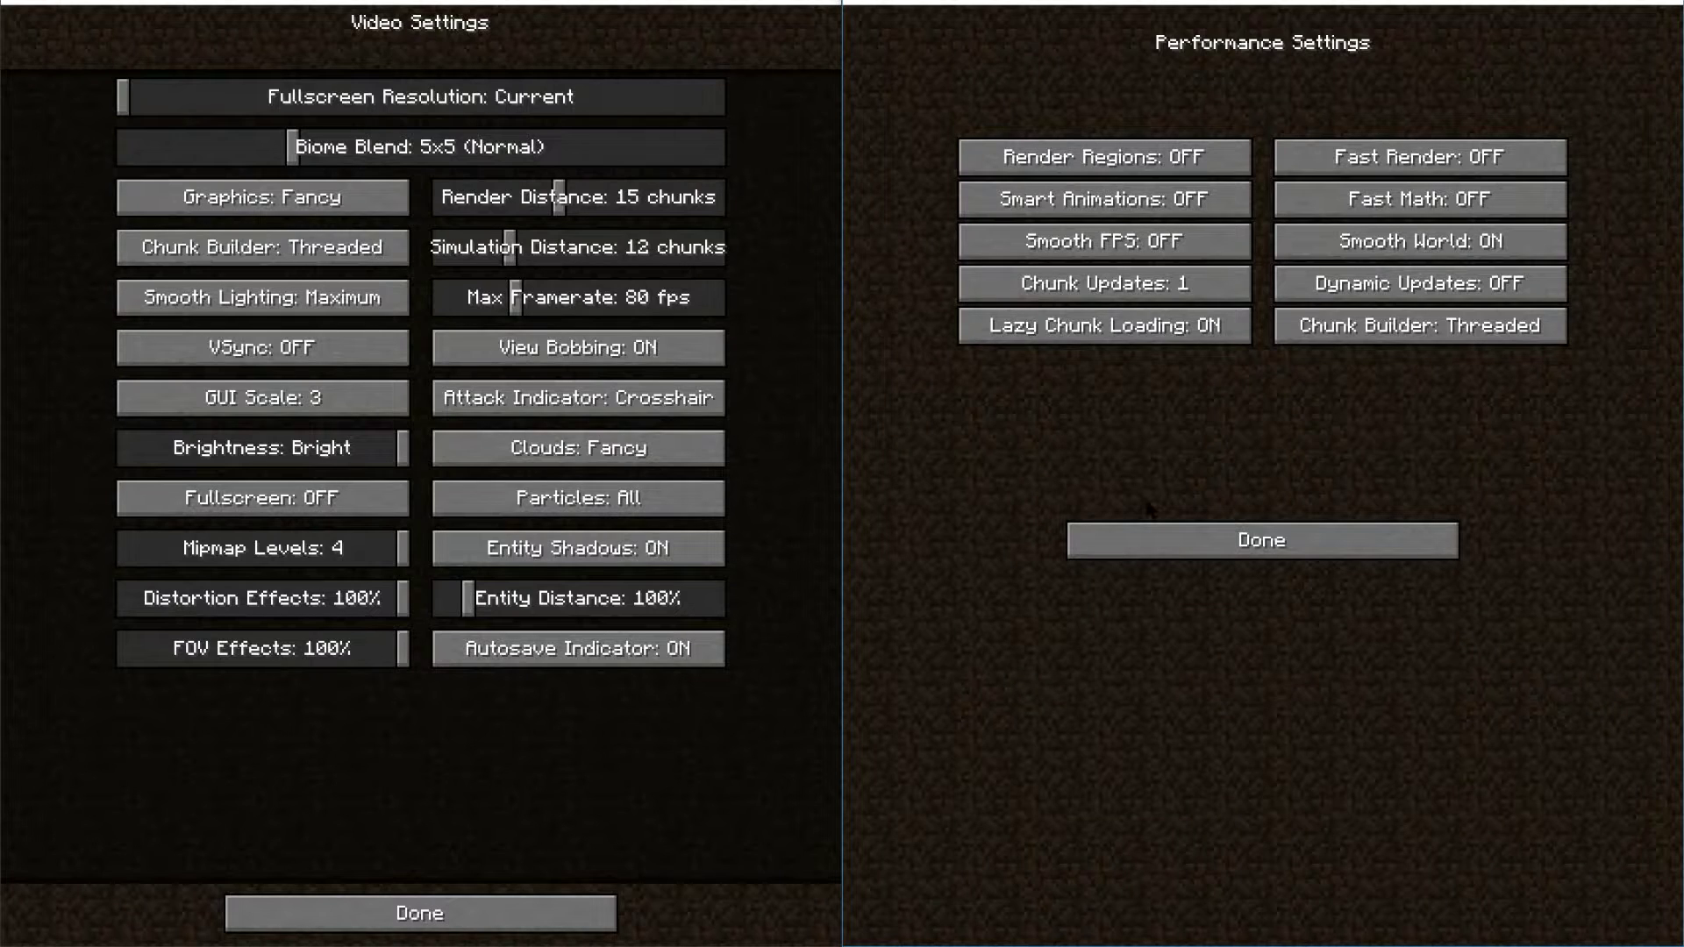
left_click(1320, 553)
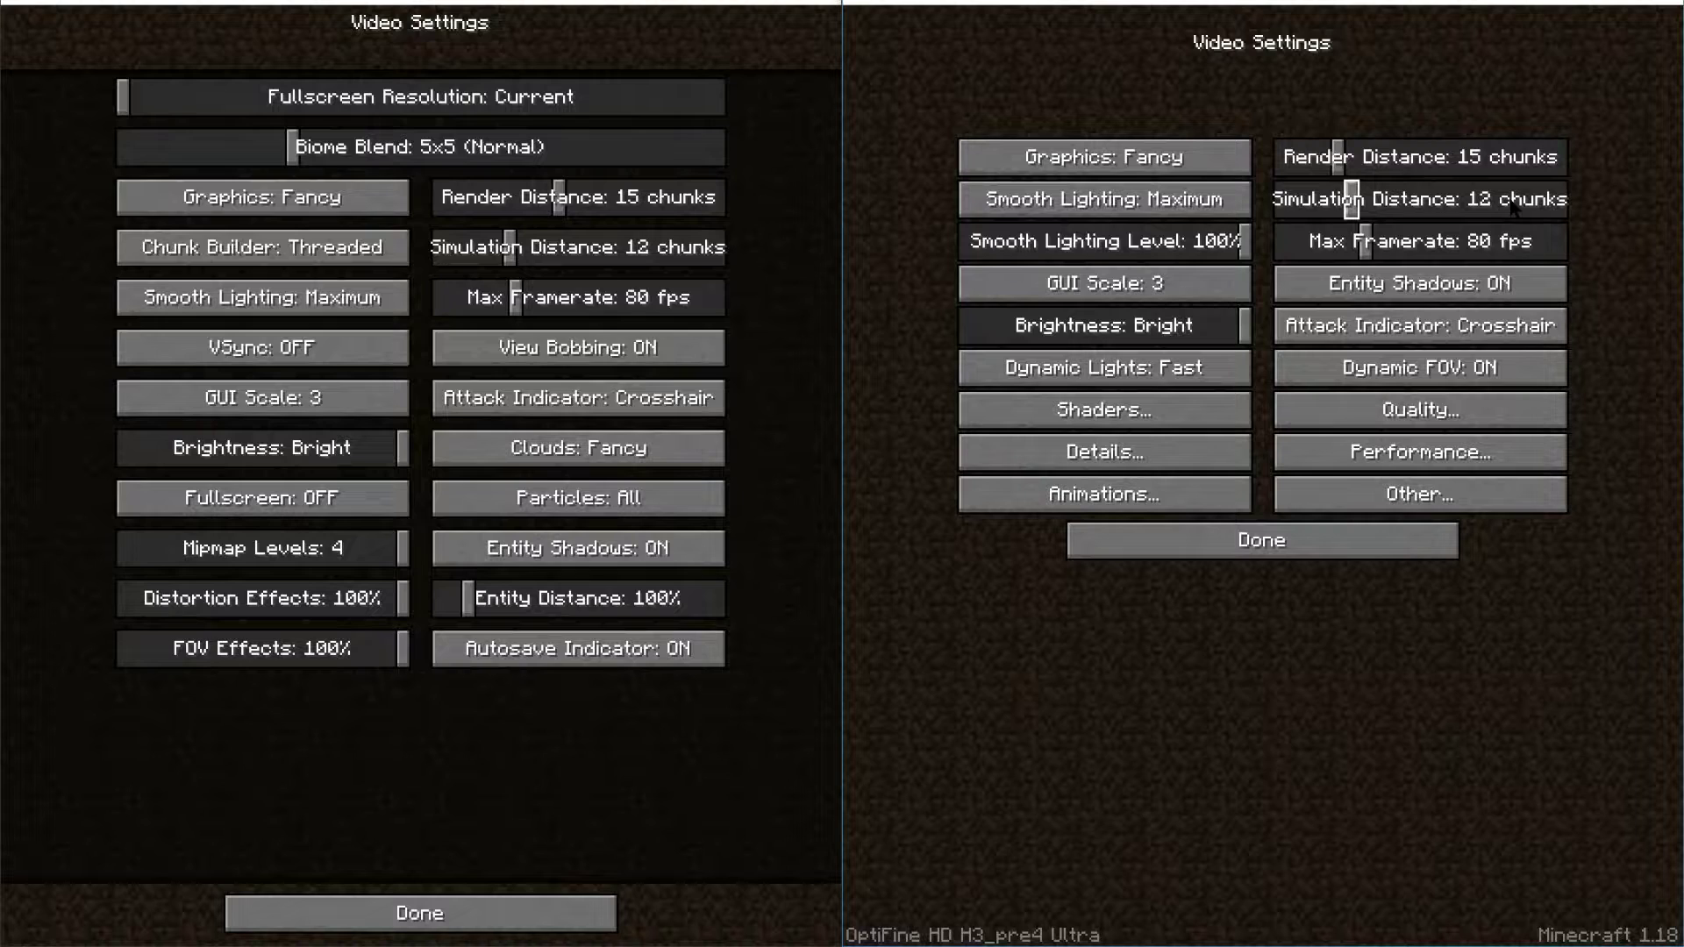
left_click(1439, 452)
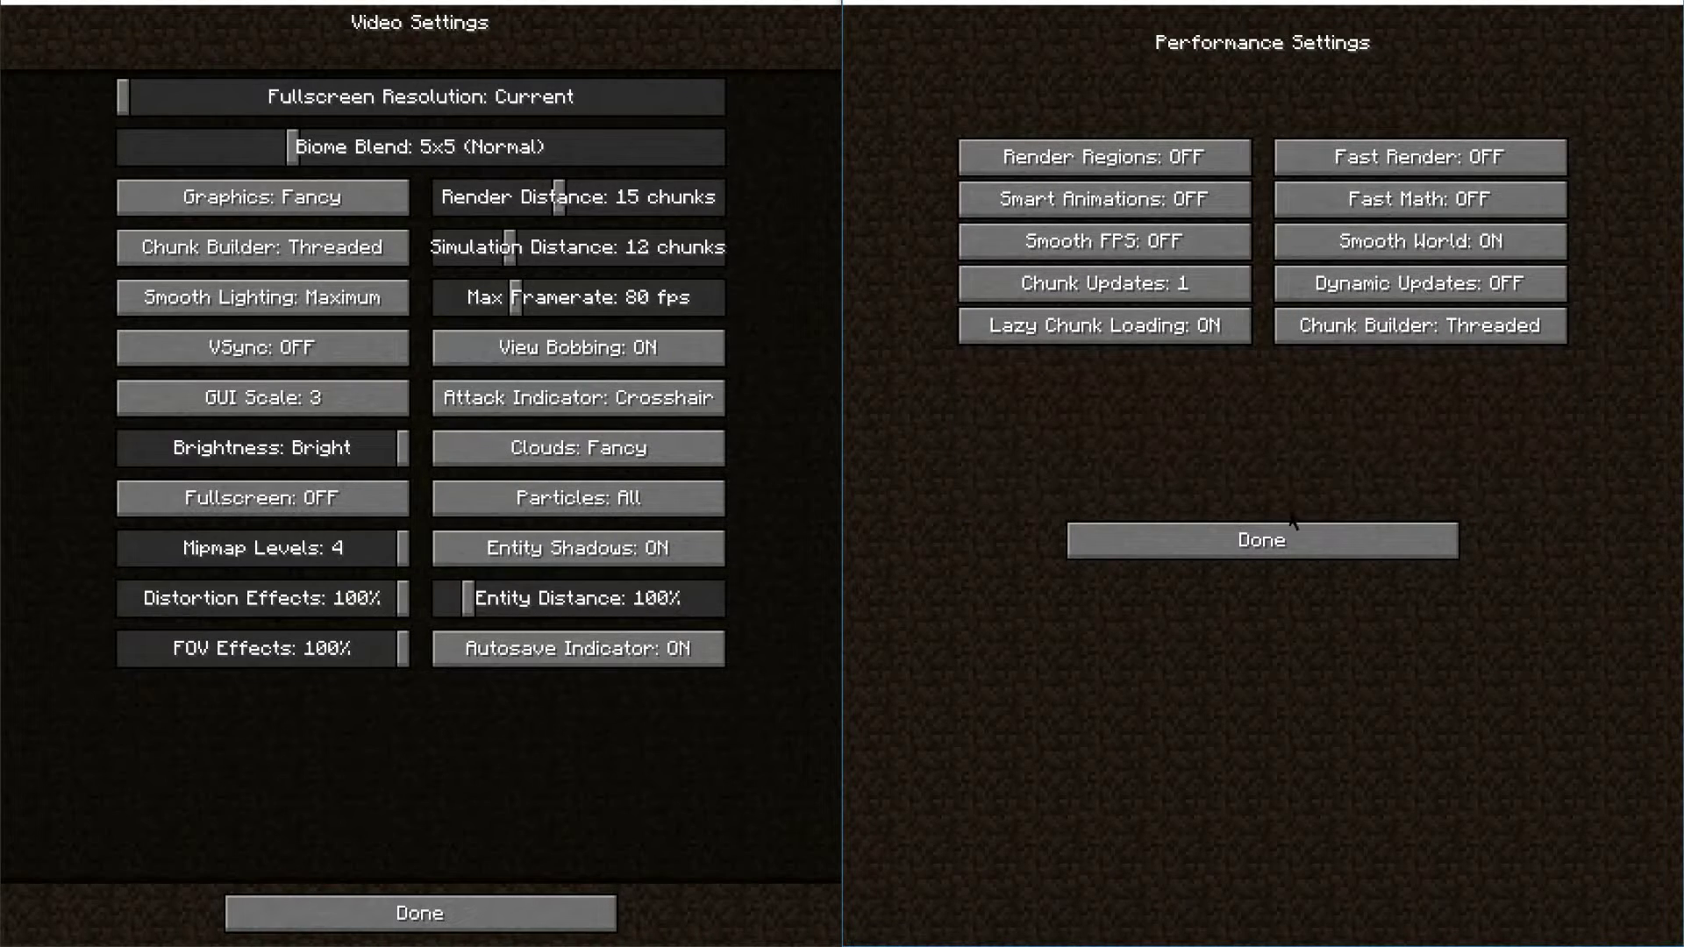
left_click(1246, 539)
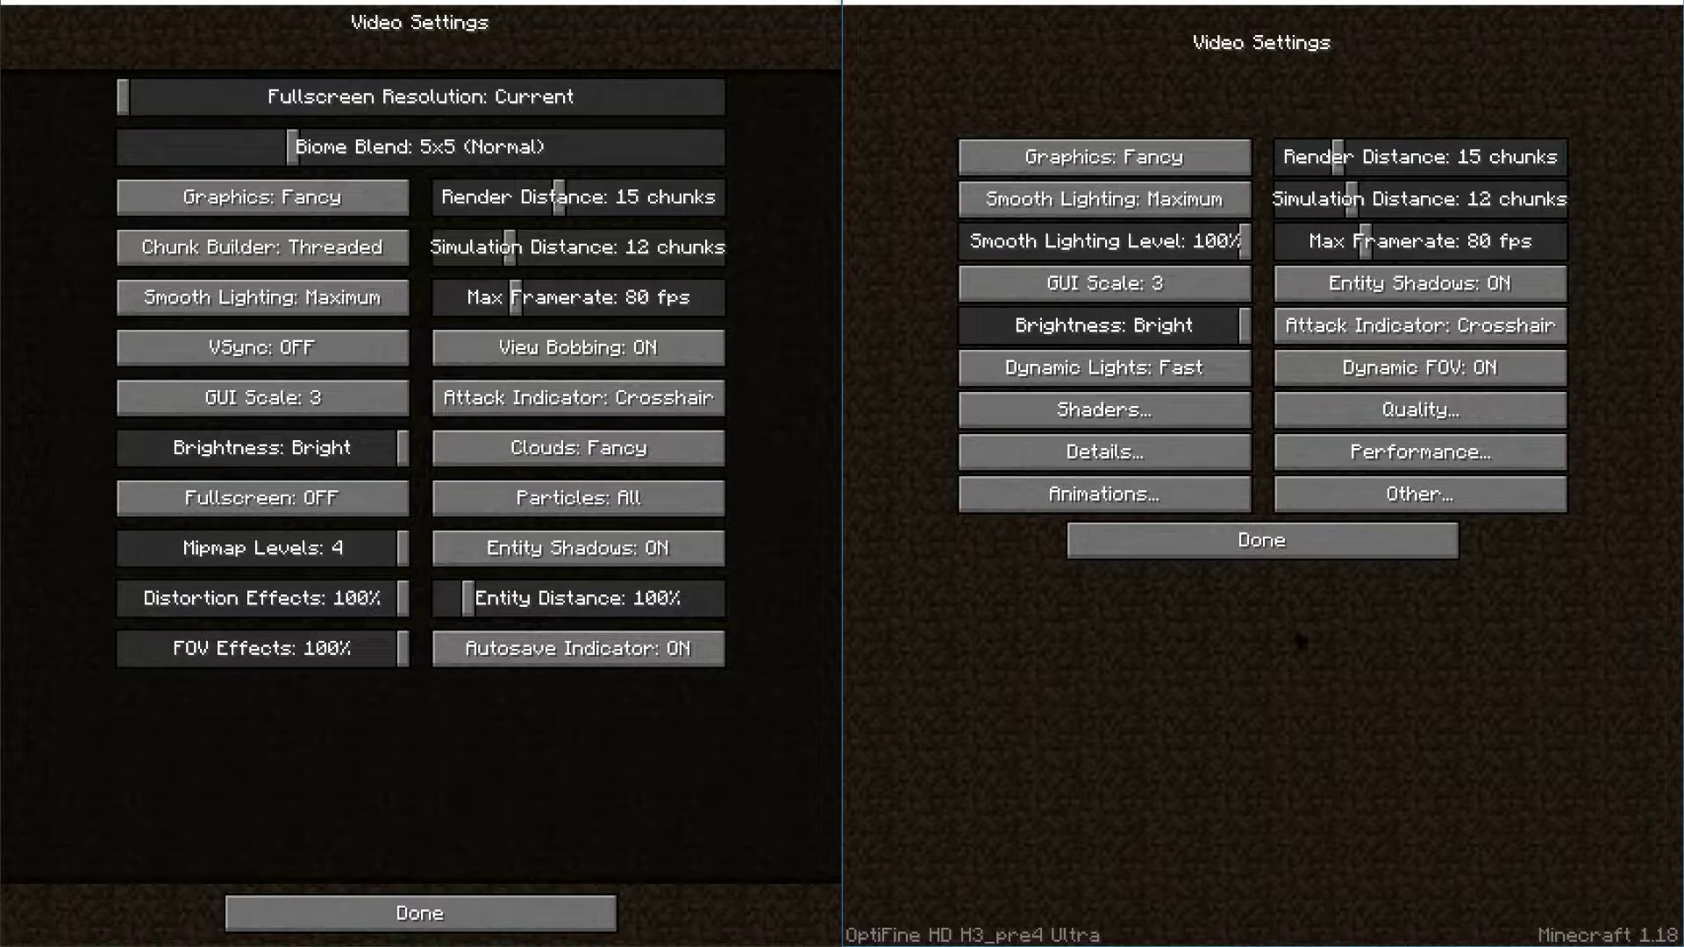
left_click(1397, 498)
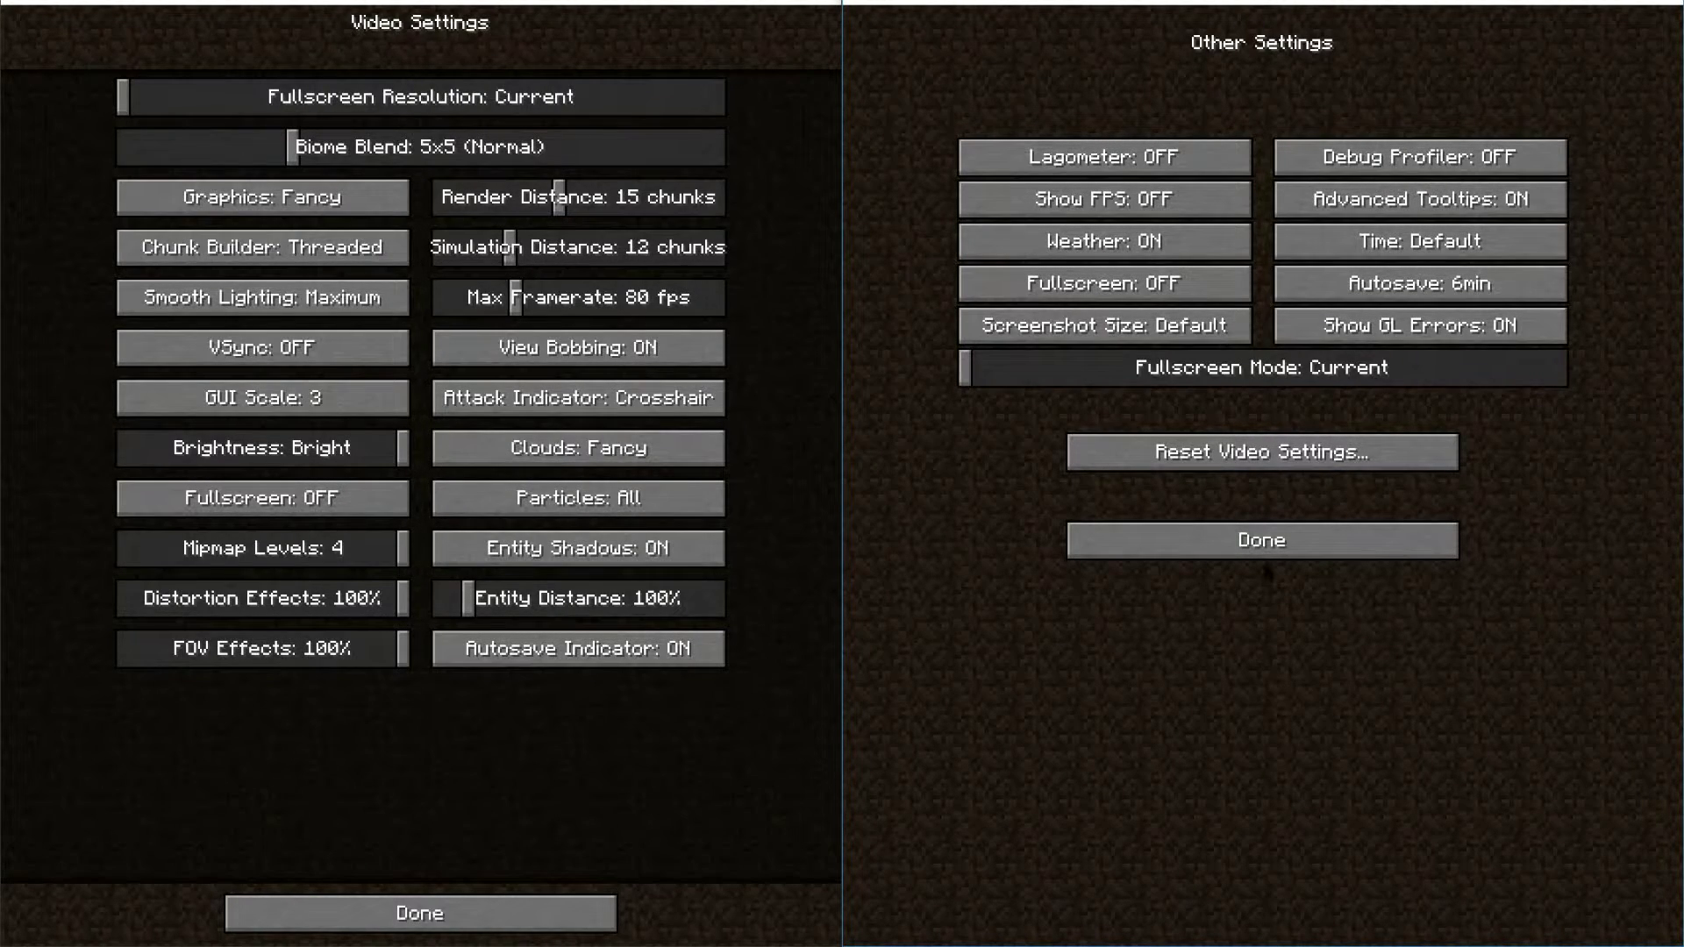
left_click(1167, 548)
left_click(1083, 548)
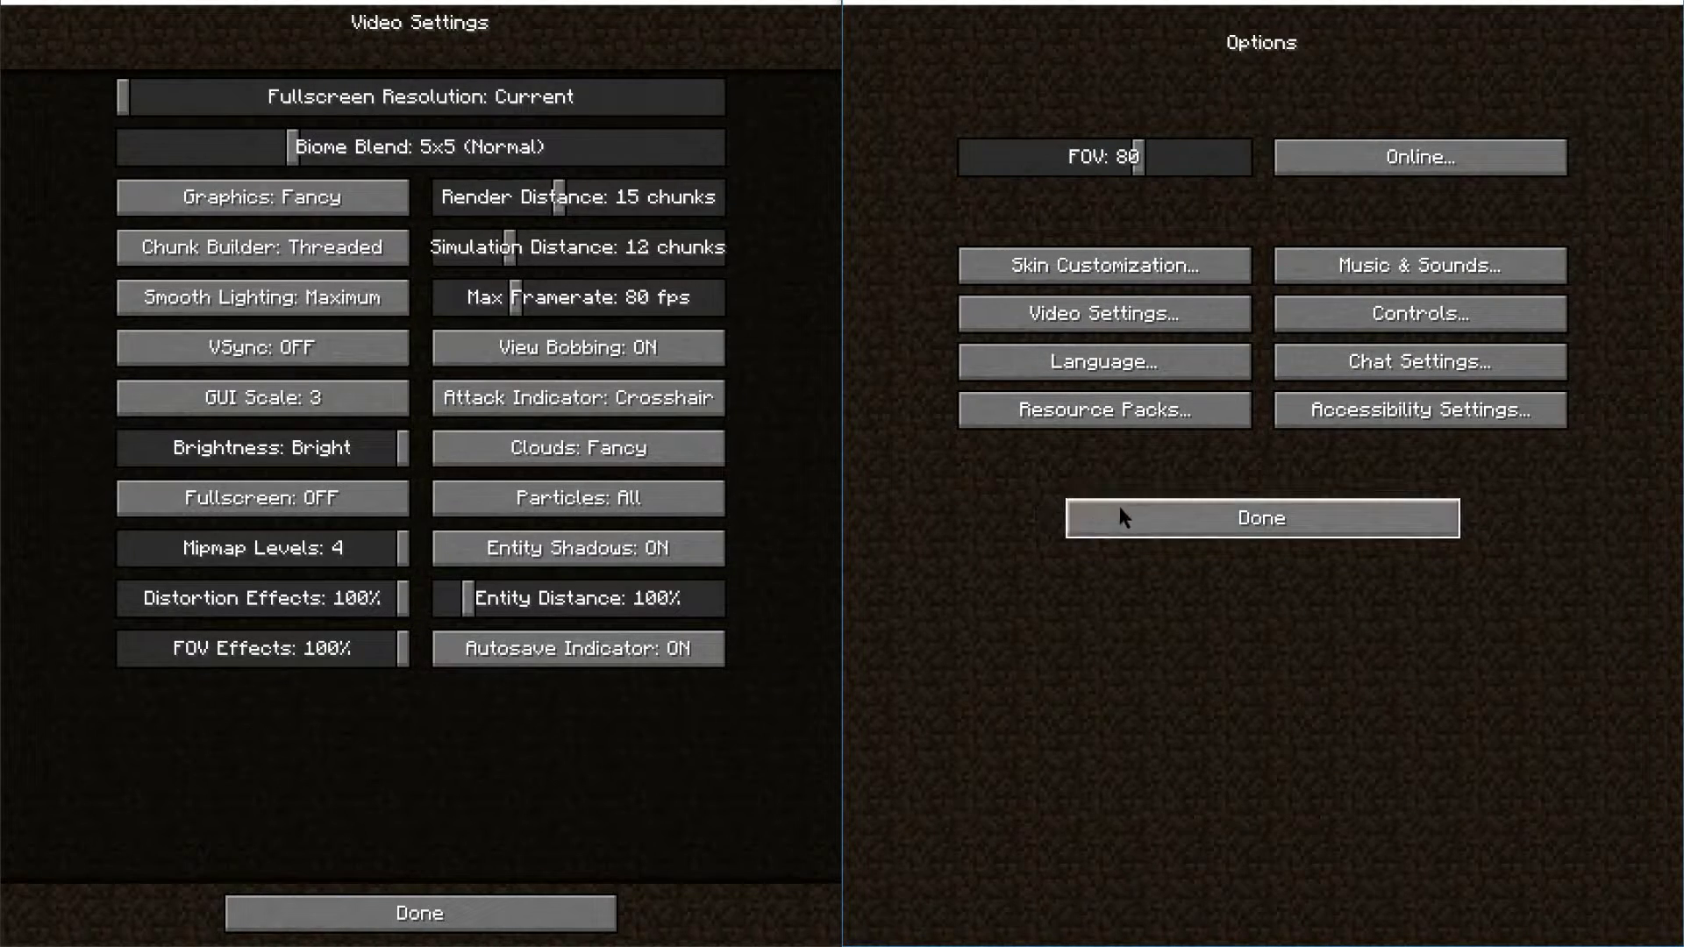
Set both Chat Background and Chat Shadow to OFF in the modded game's Chat Settings and return to Options
left_click(1371, 365)
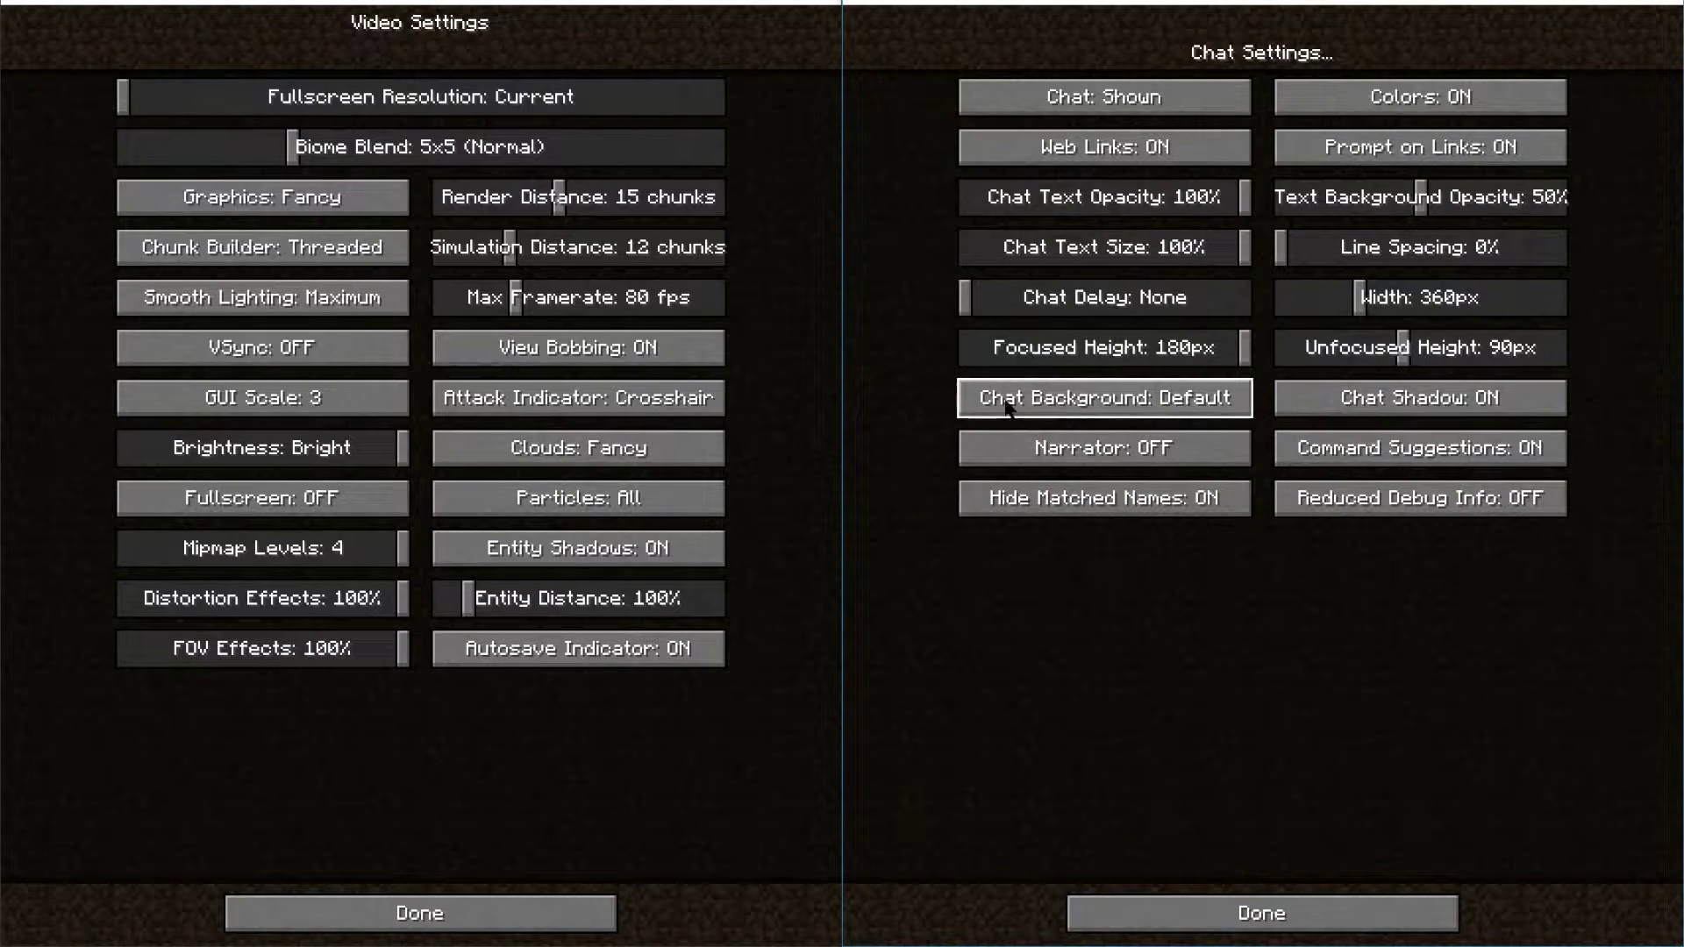
left_click(1140, 405)
left_click(1141, 405)
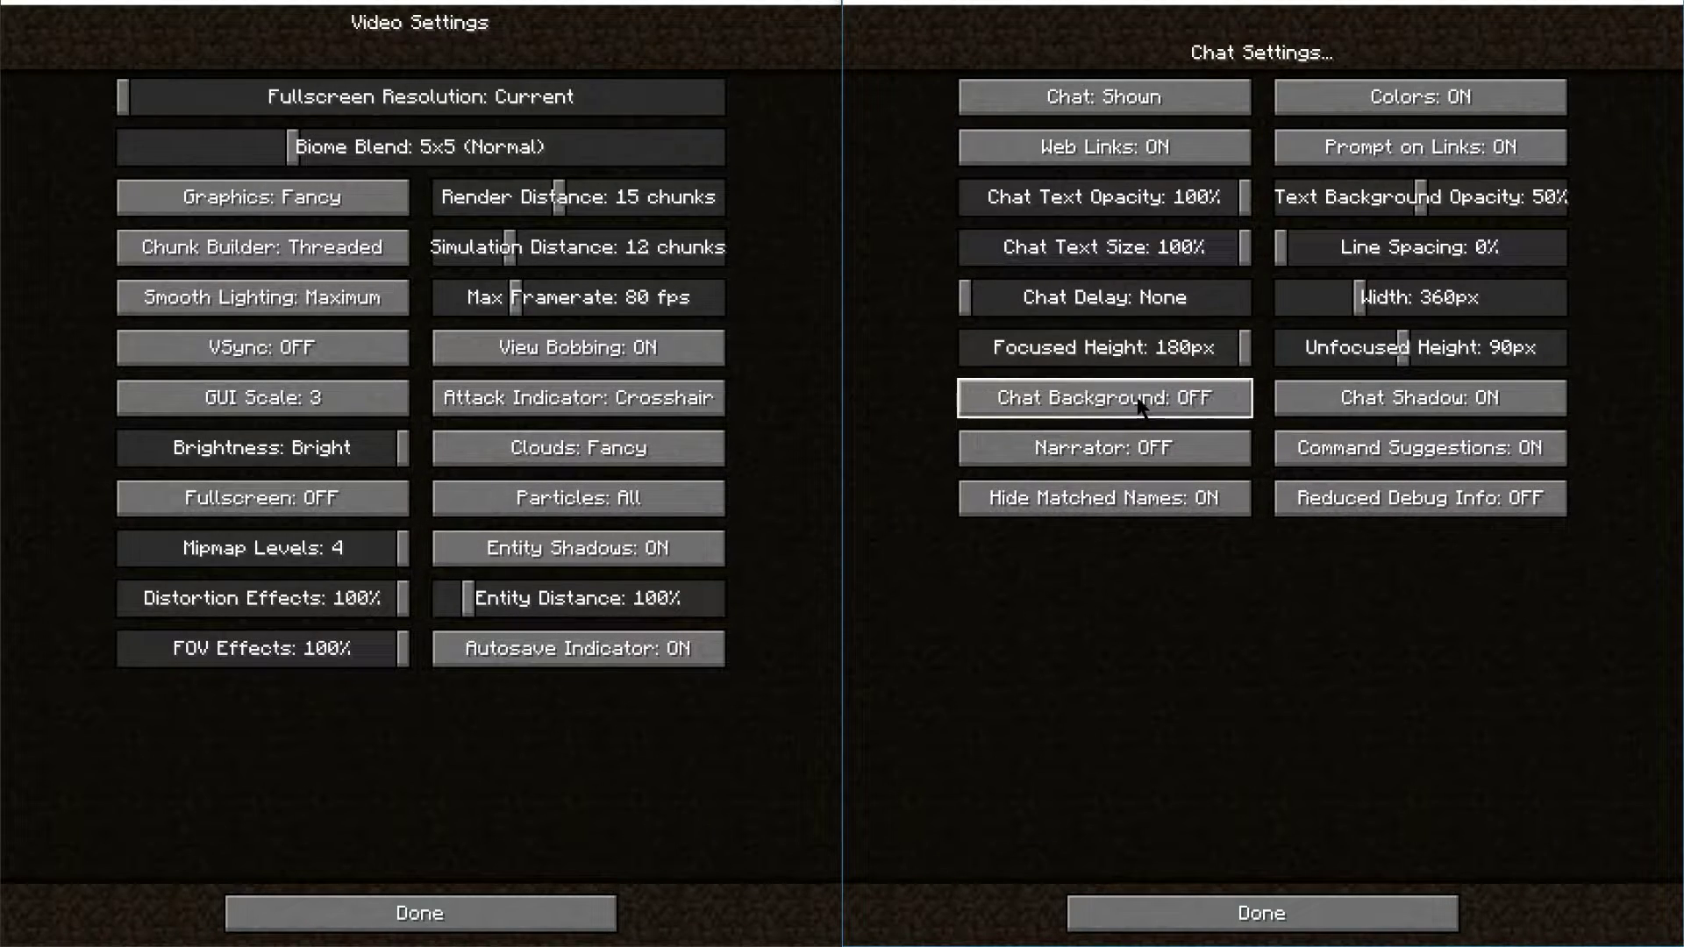
left_click(1167, 405)
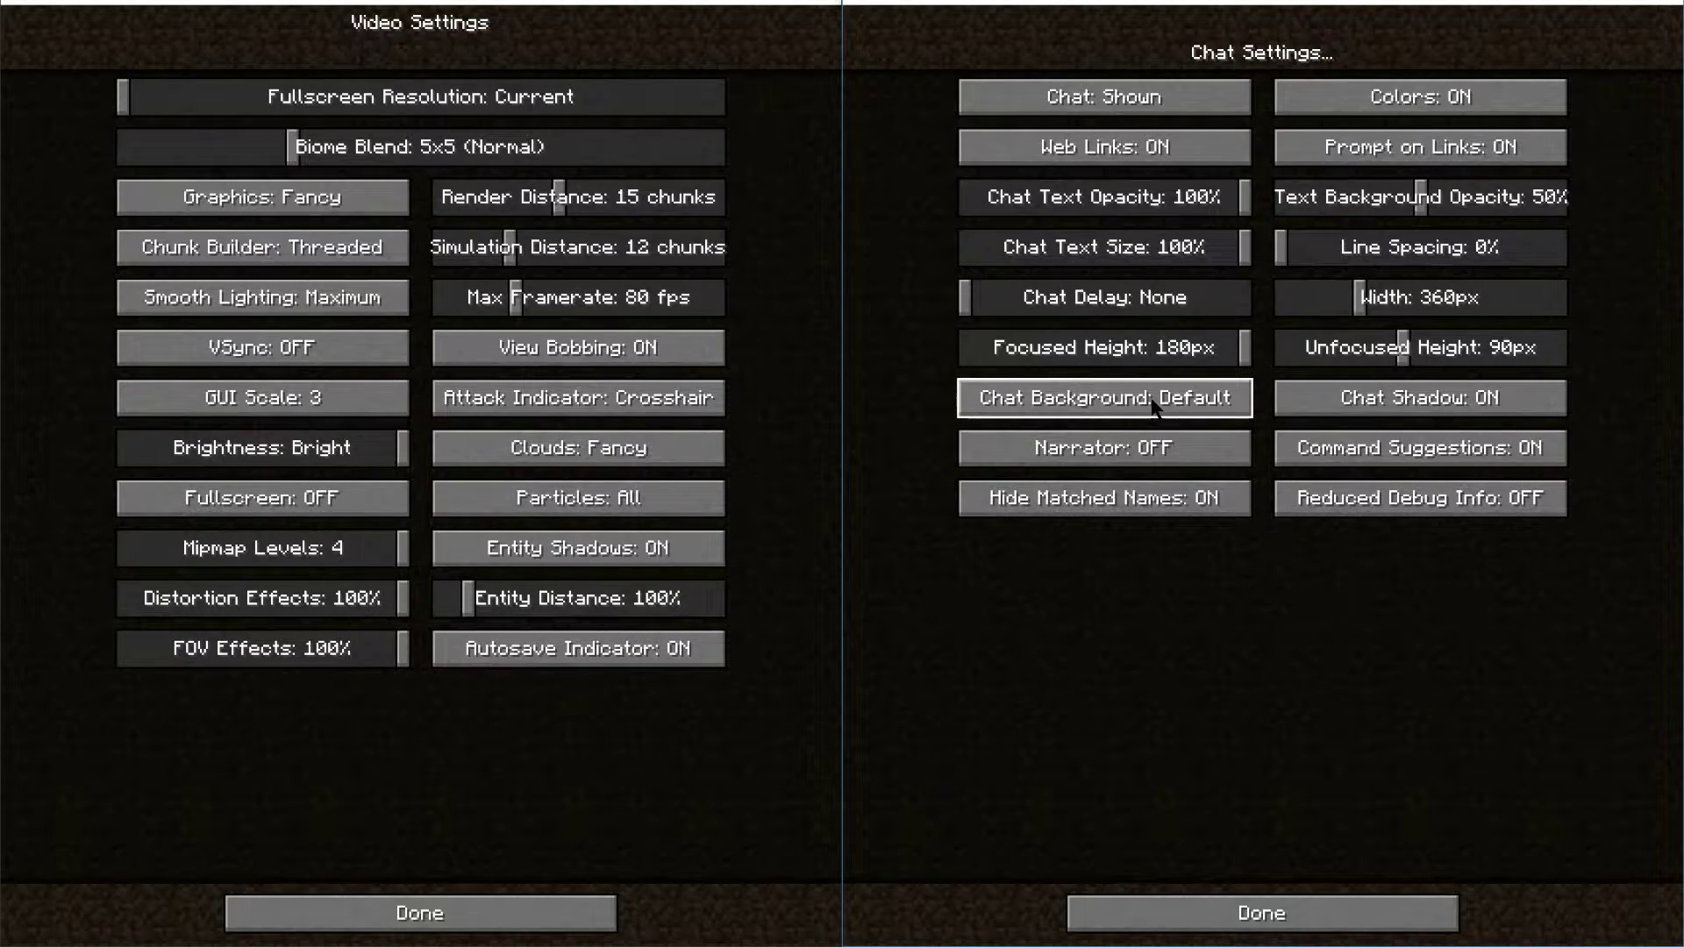
left_click(1152, 402)
left_click(1175, 401)
left_click(1176, 402)
left_click(1149, 408)
left_click(1145, 409)
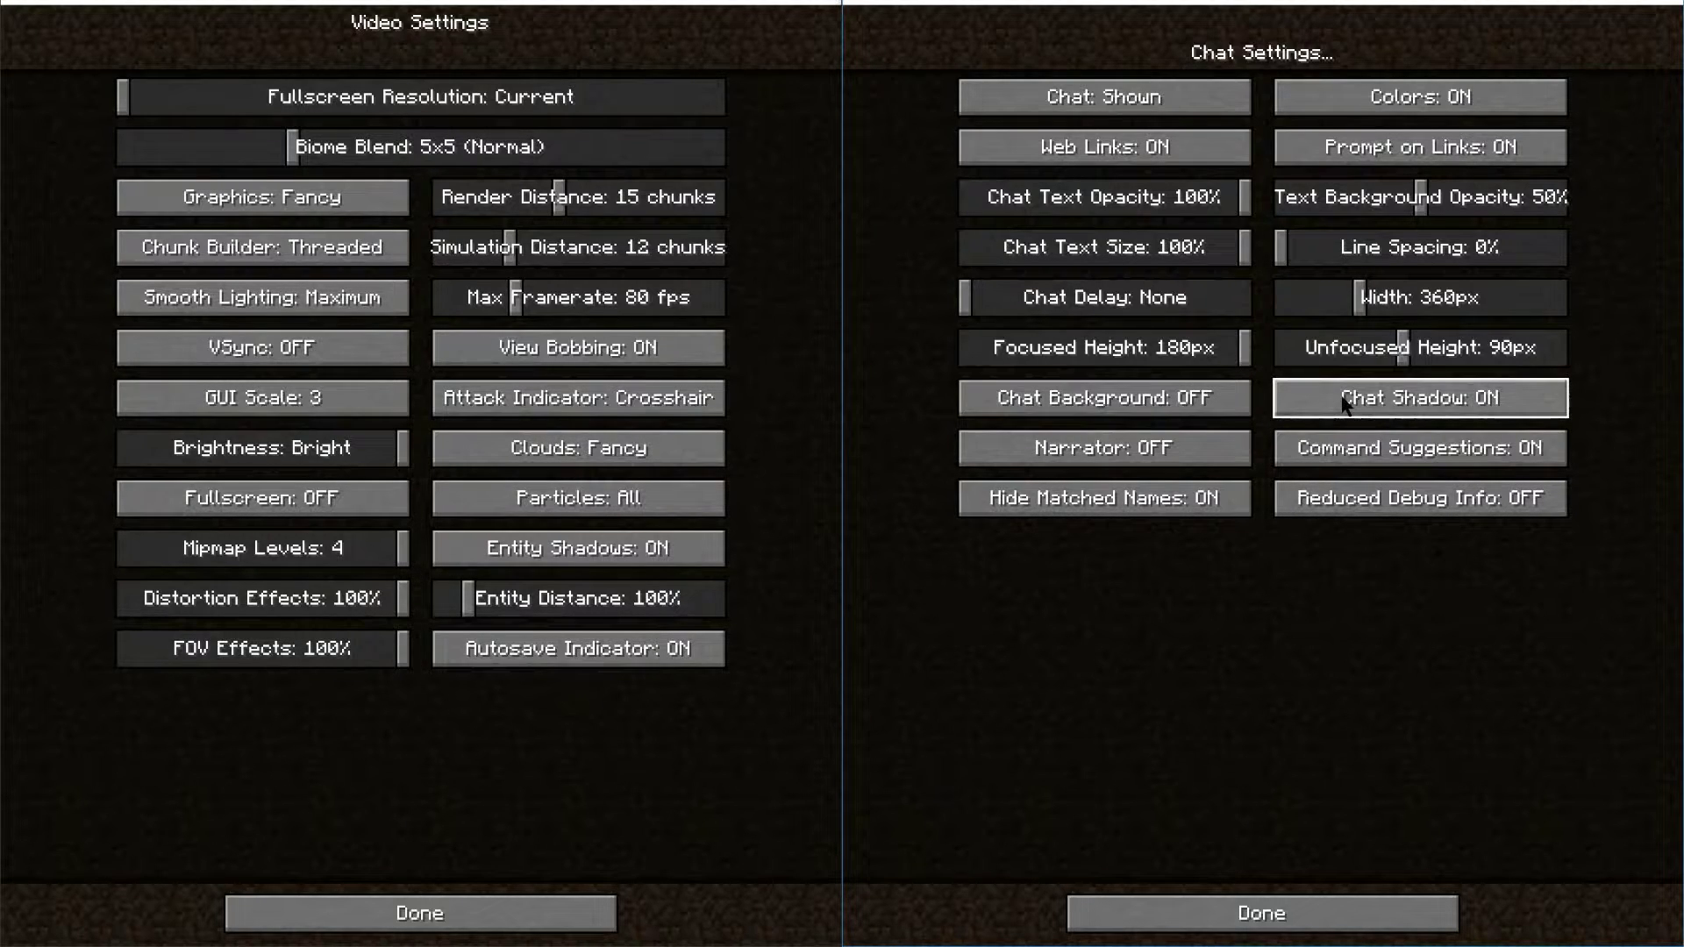
left_click(1425, 409)
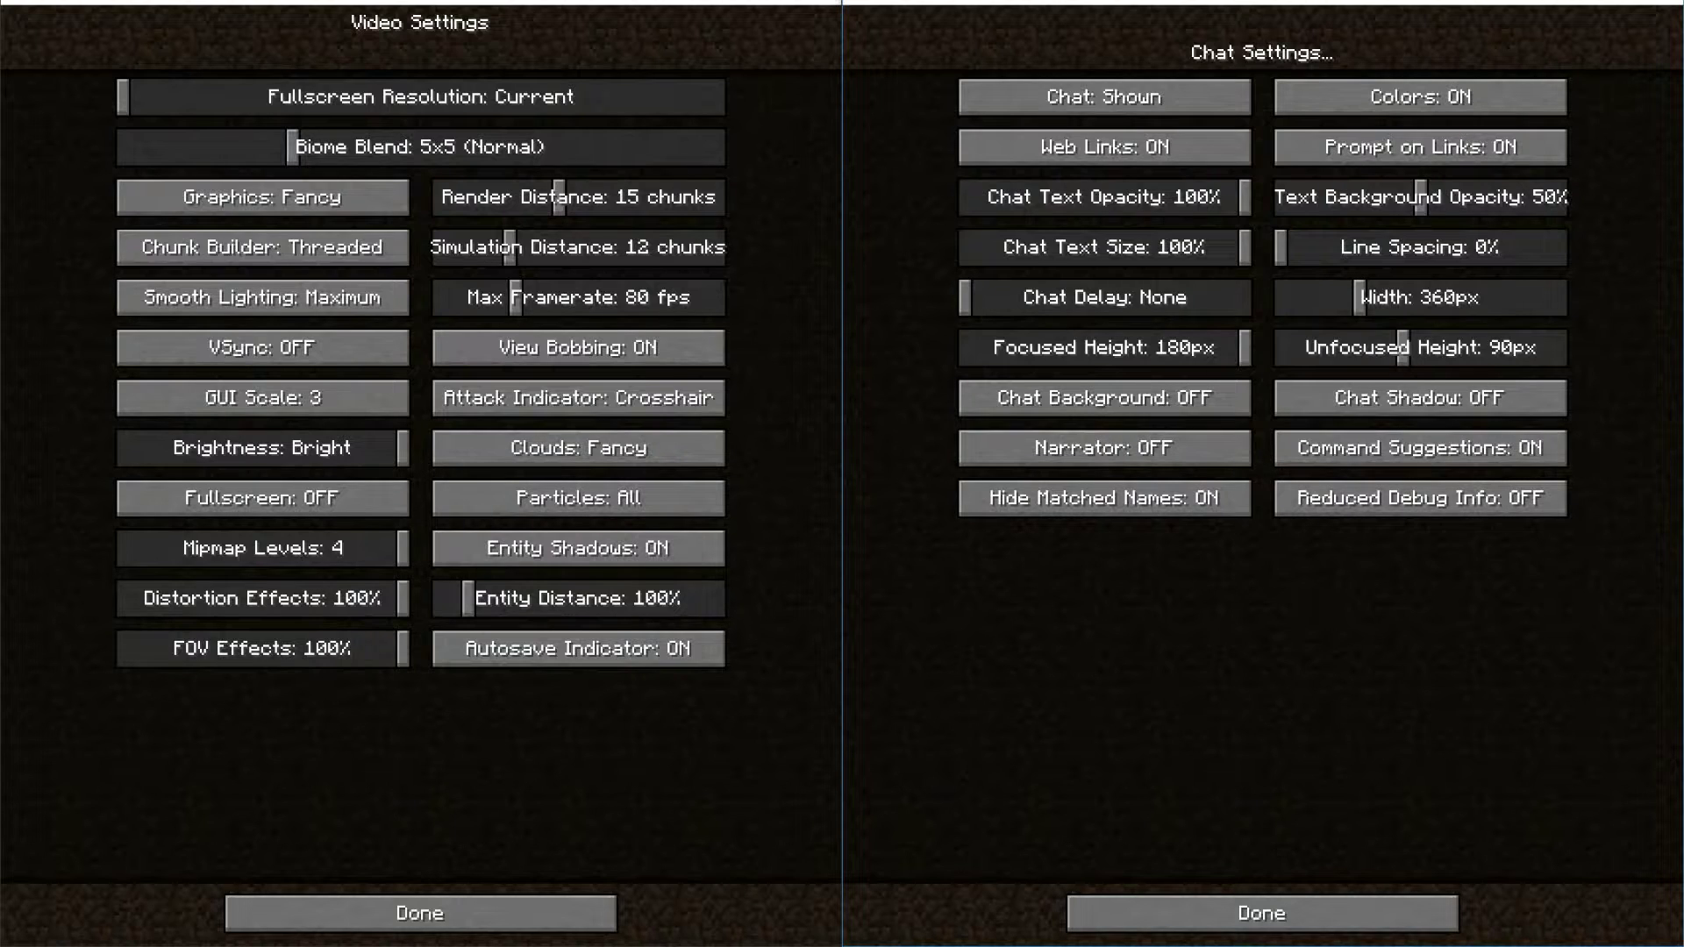
left_click(1272, 918)
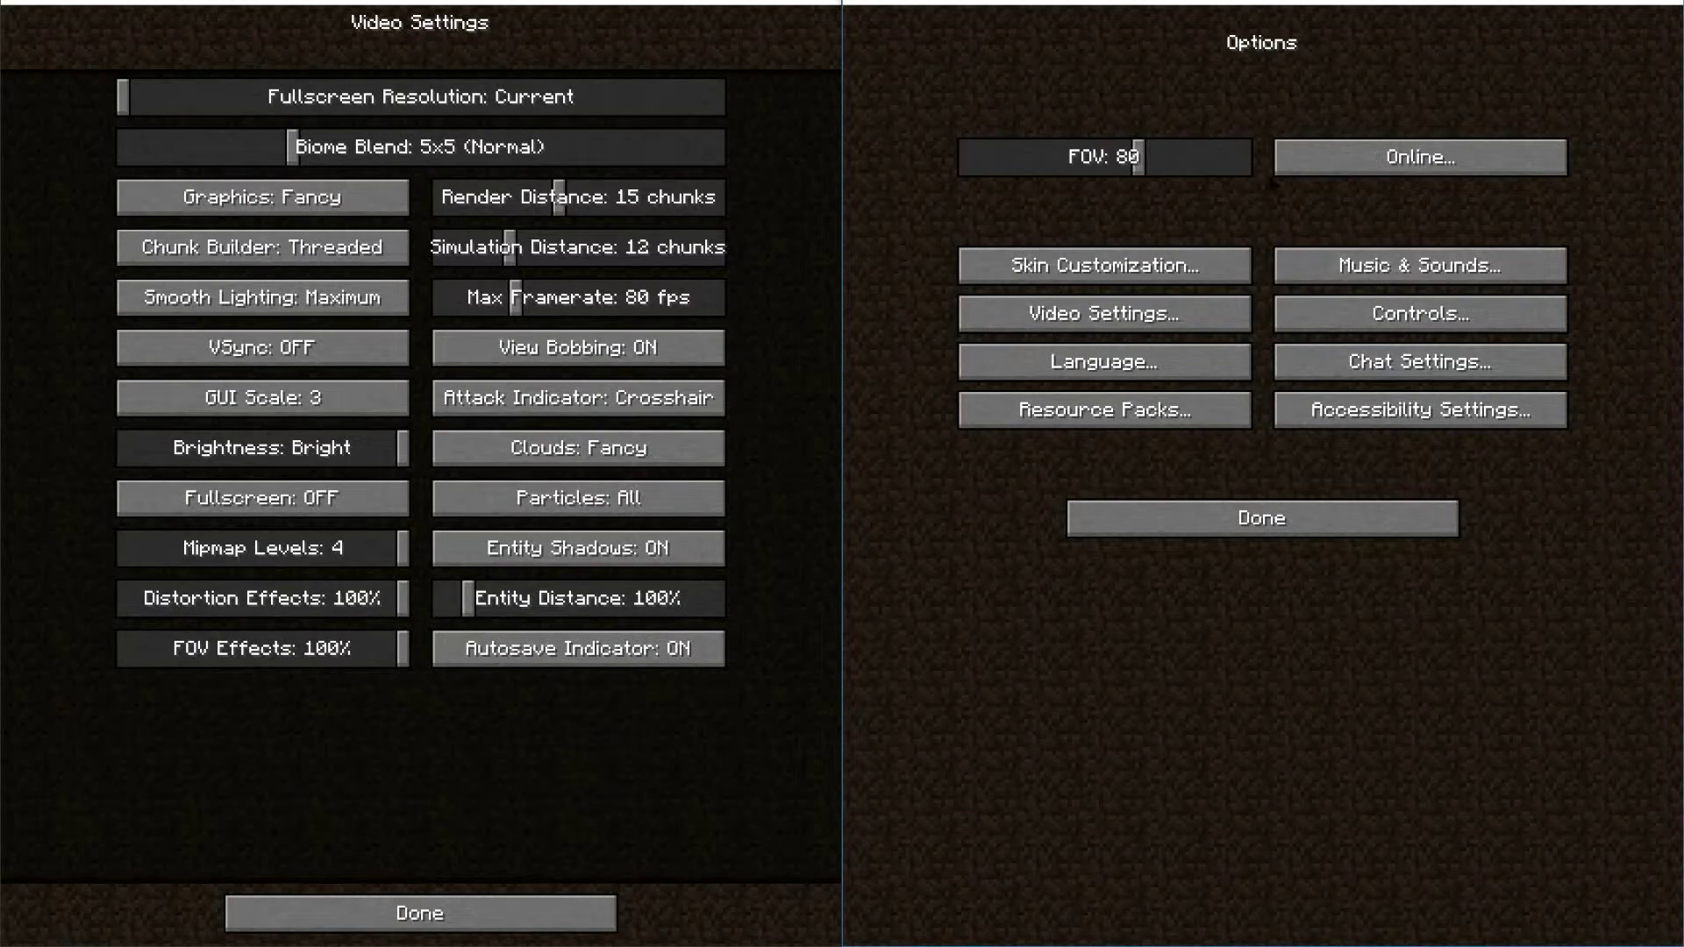
Leave the vanilla game's Video Settings and Options, and load its singleplayer world New World
left_click(540, 912)
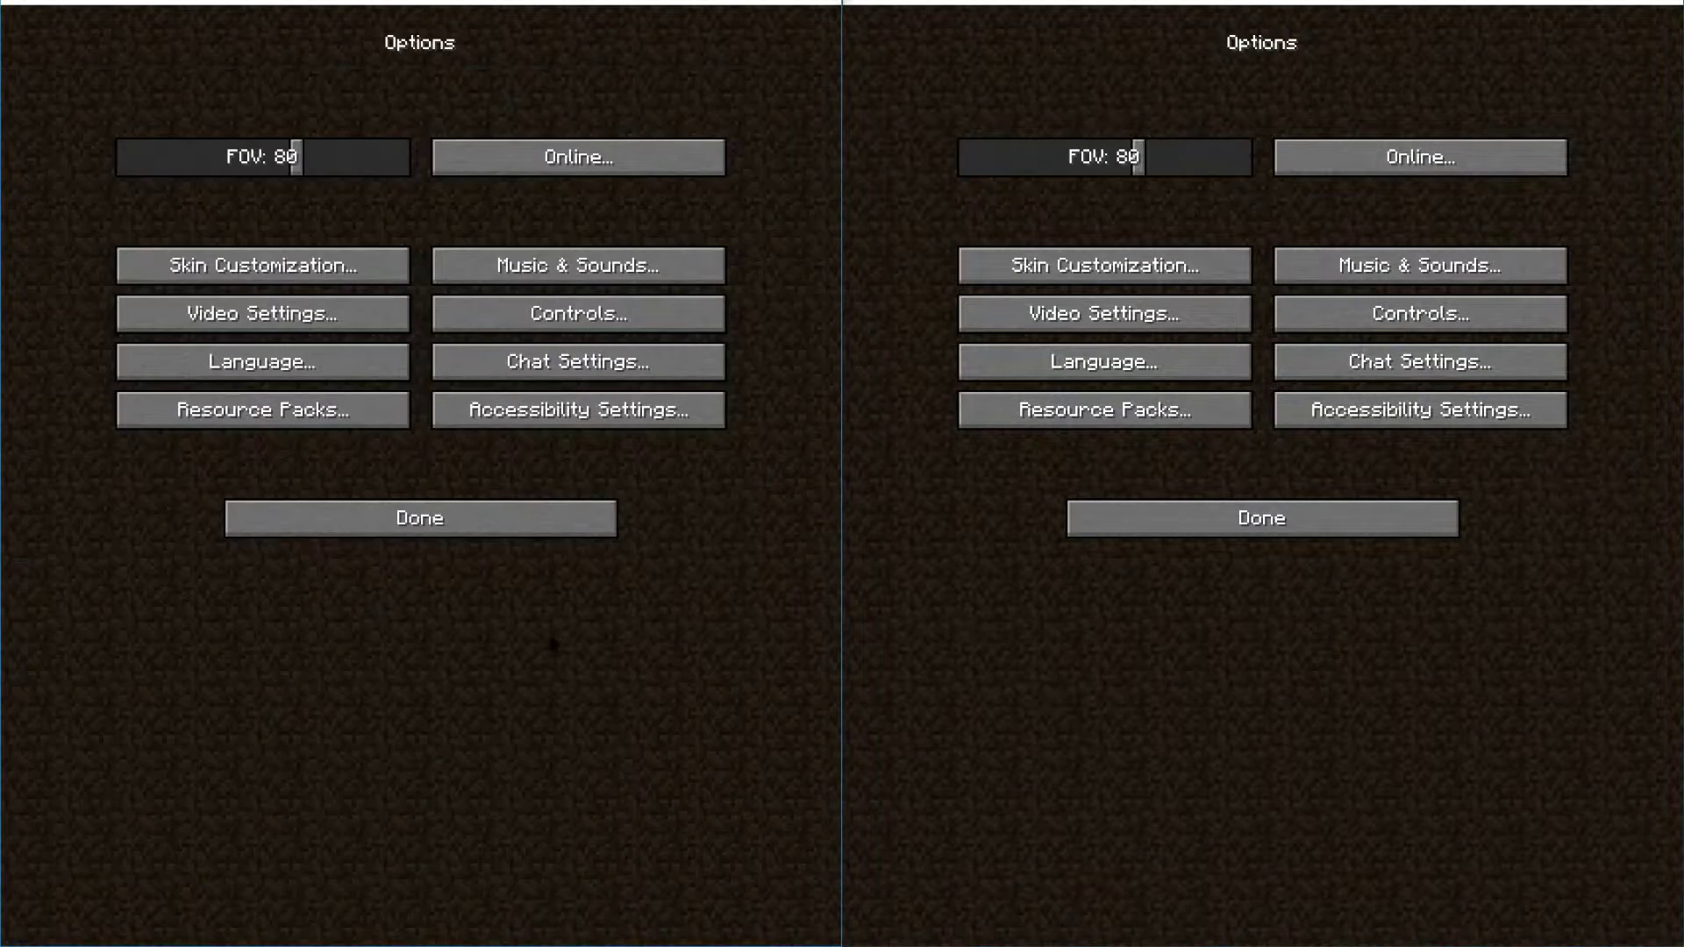
left_click(424, 523)
left_click(424, 354)
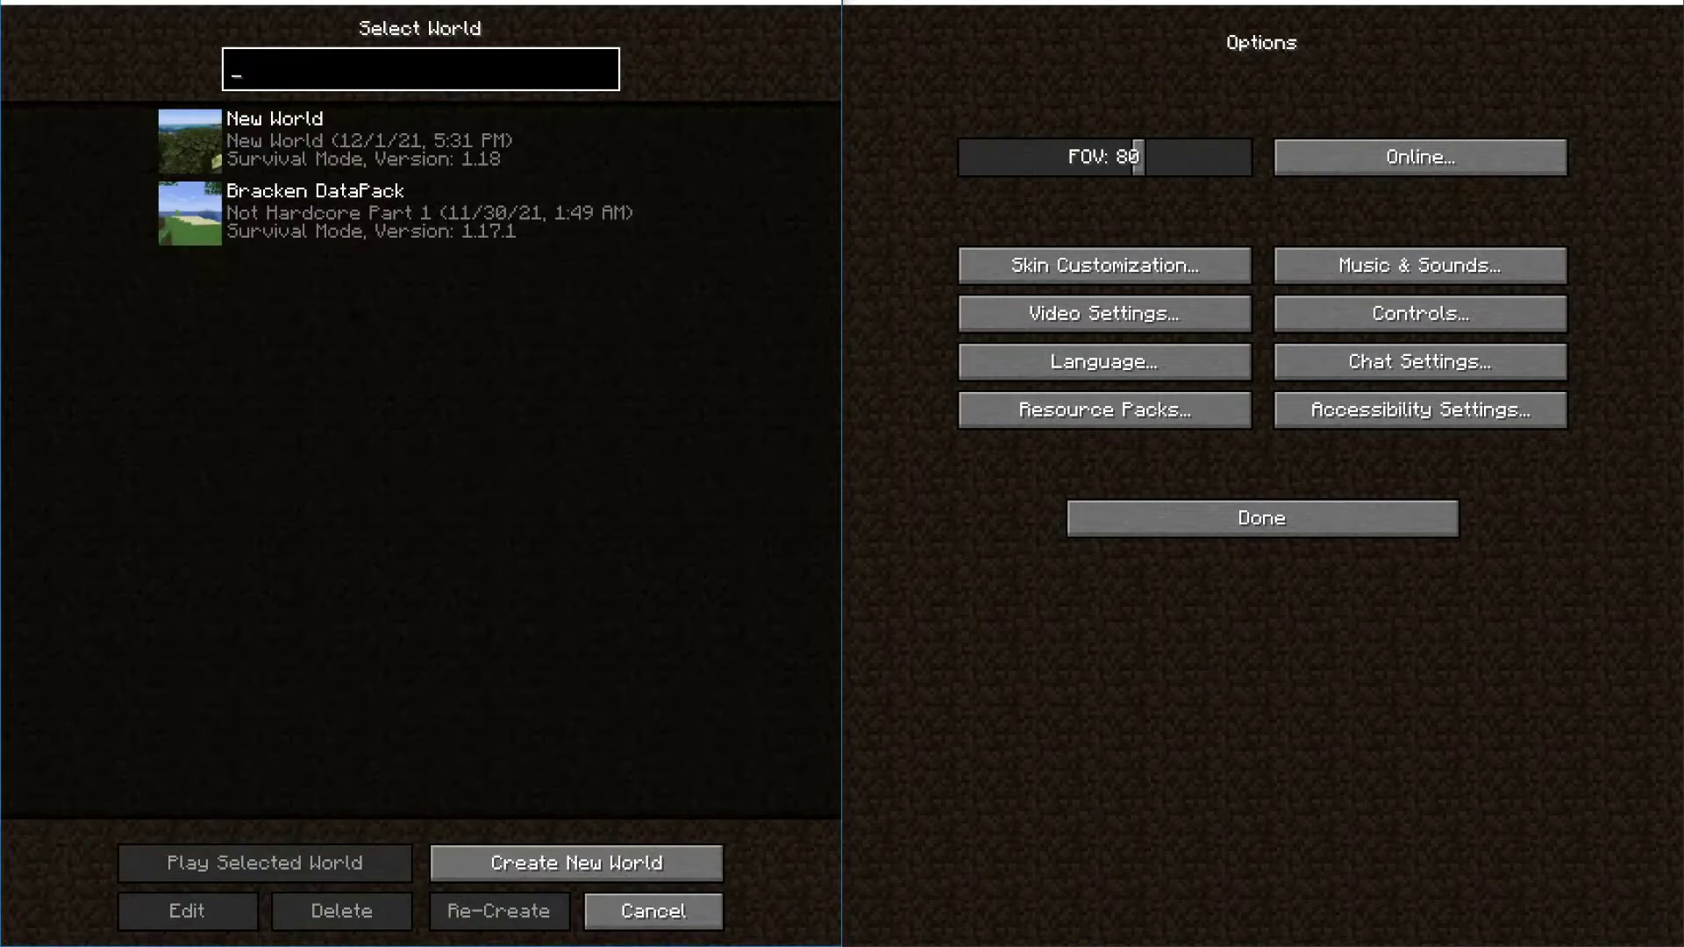
left_click(201, 151)
Create the survival world New World2 in the modded game, and resume the vanilla world with its command entry open
left_click(1205, 532)
left_click(1176, 340)
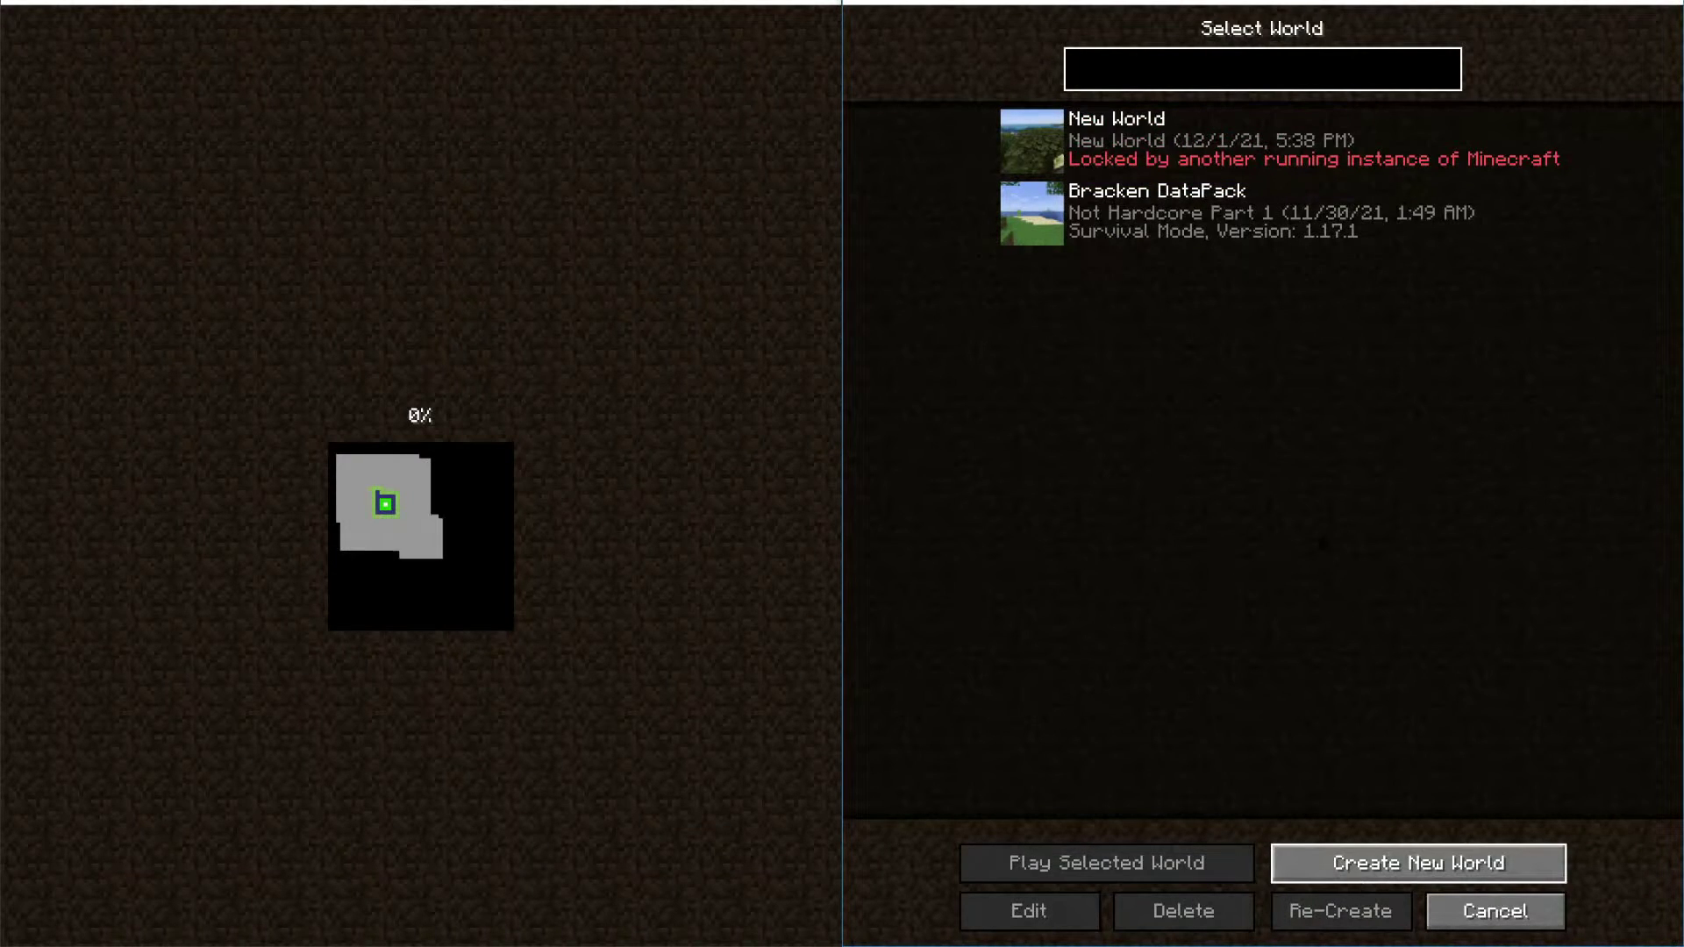
left_click(1407, 864)
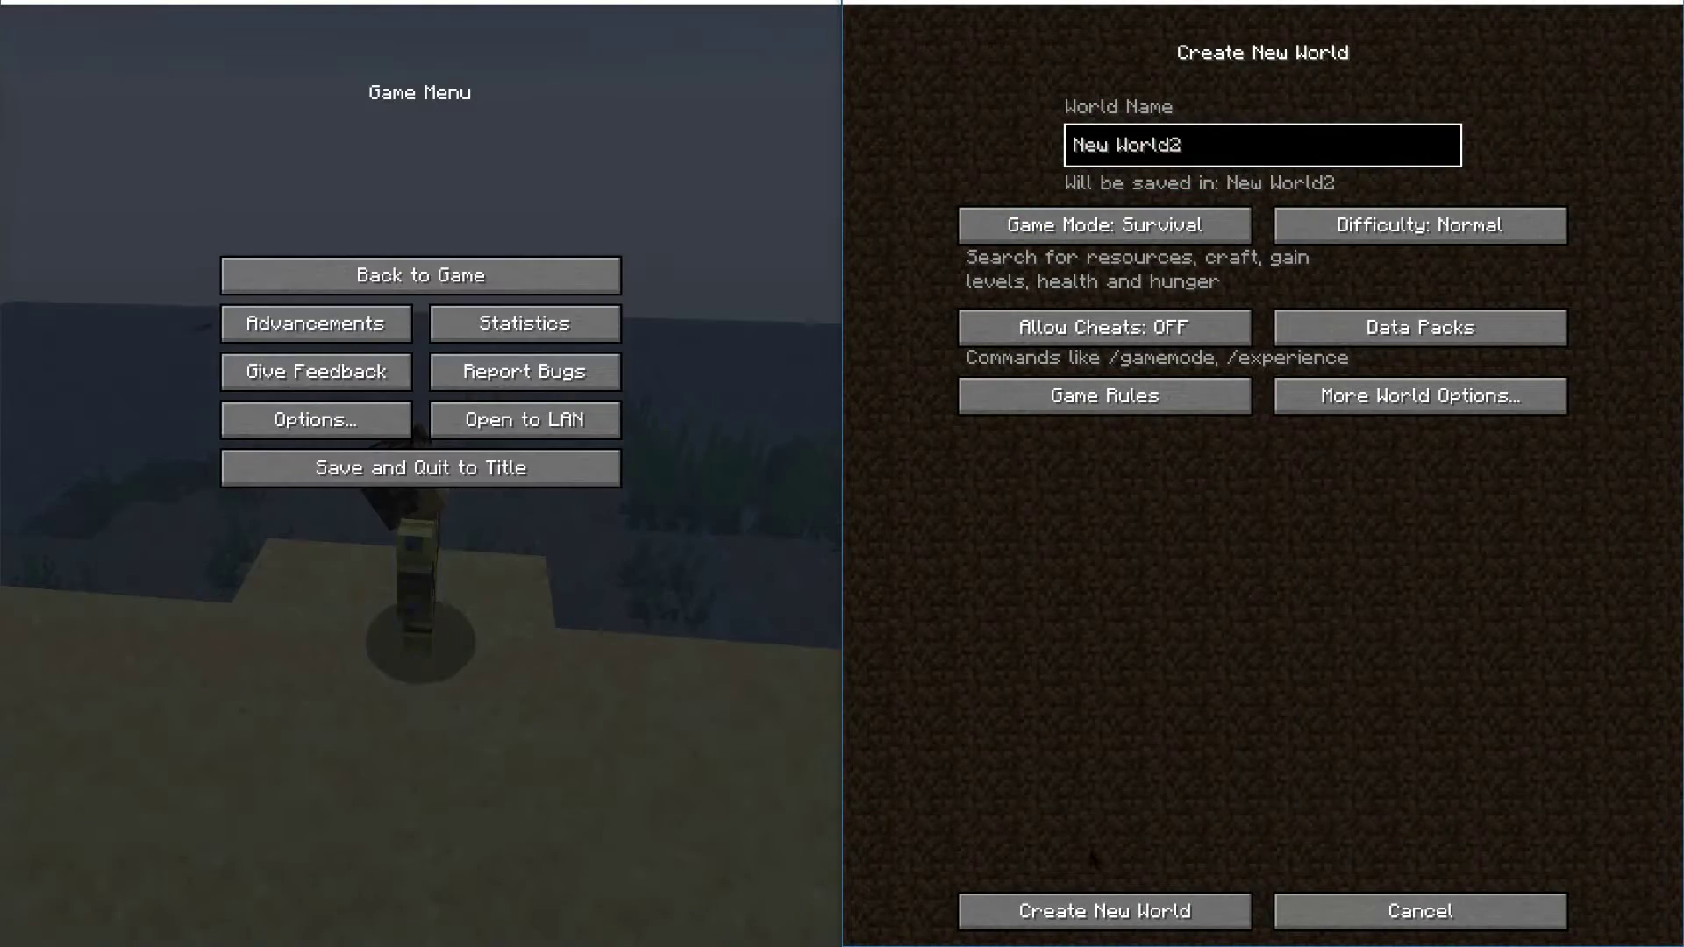
left_click(1102, 907)
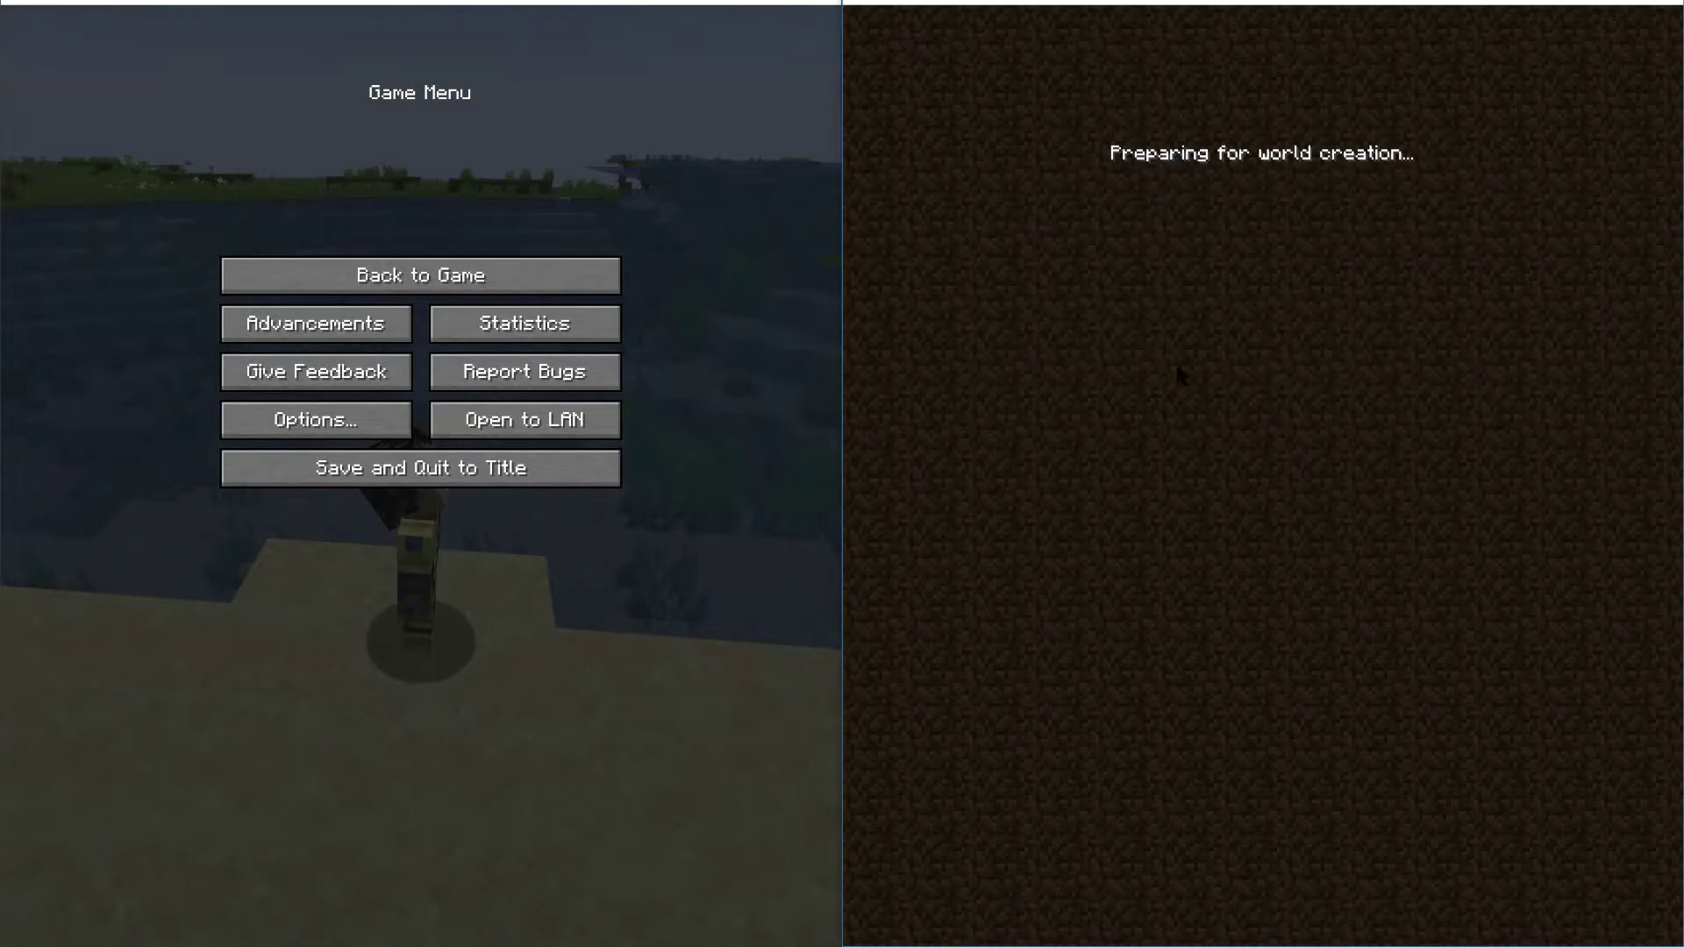
left_click(421, 275)
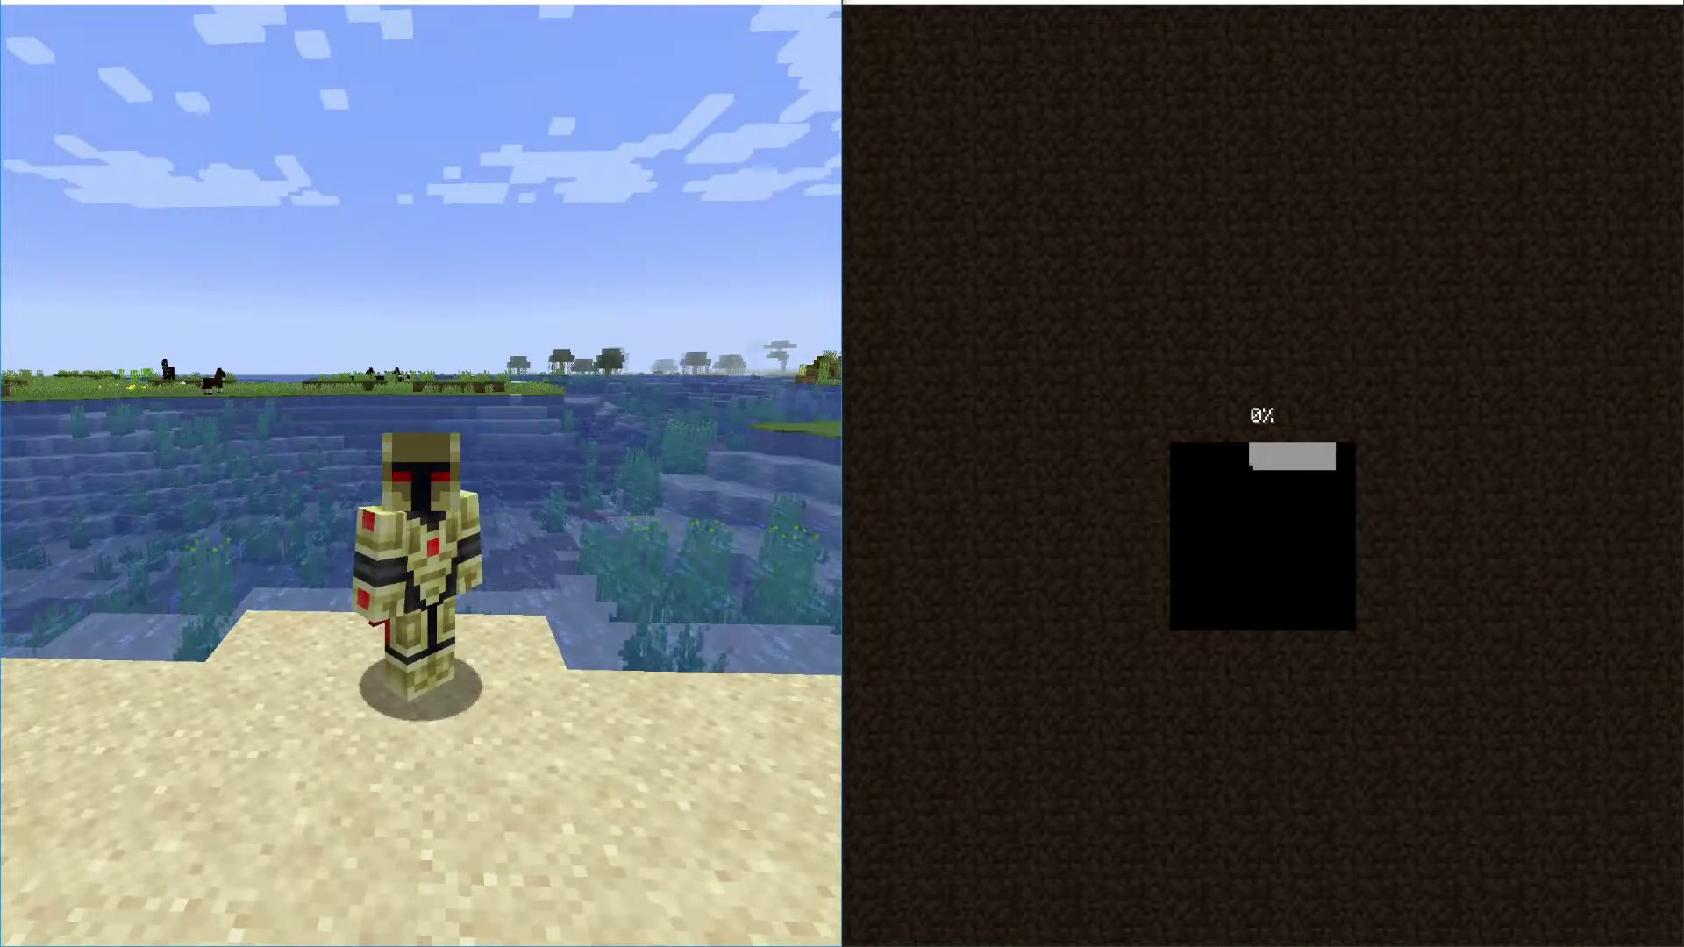
key("slash")
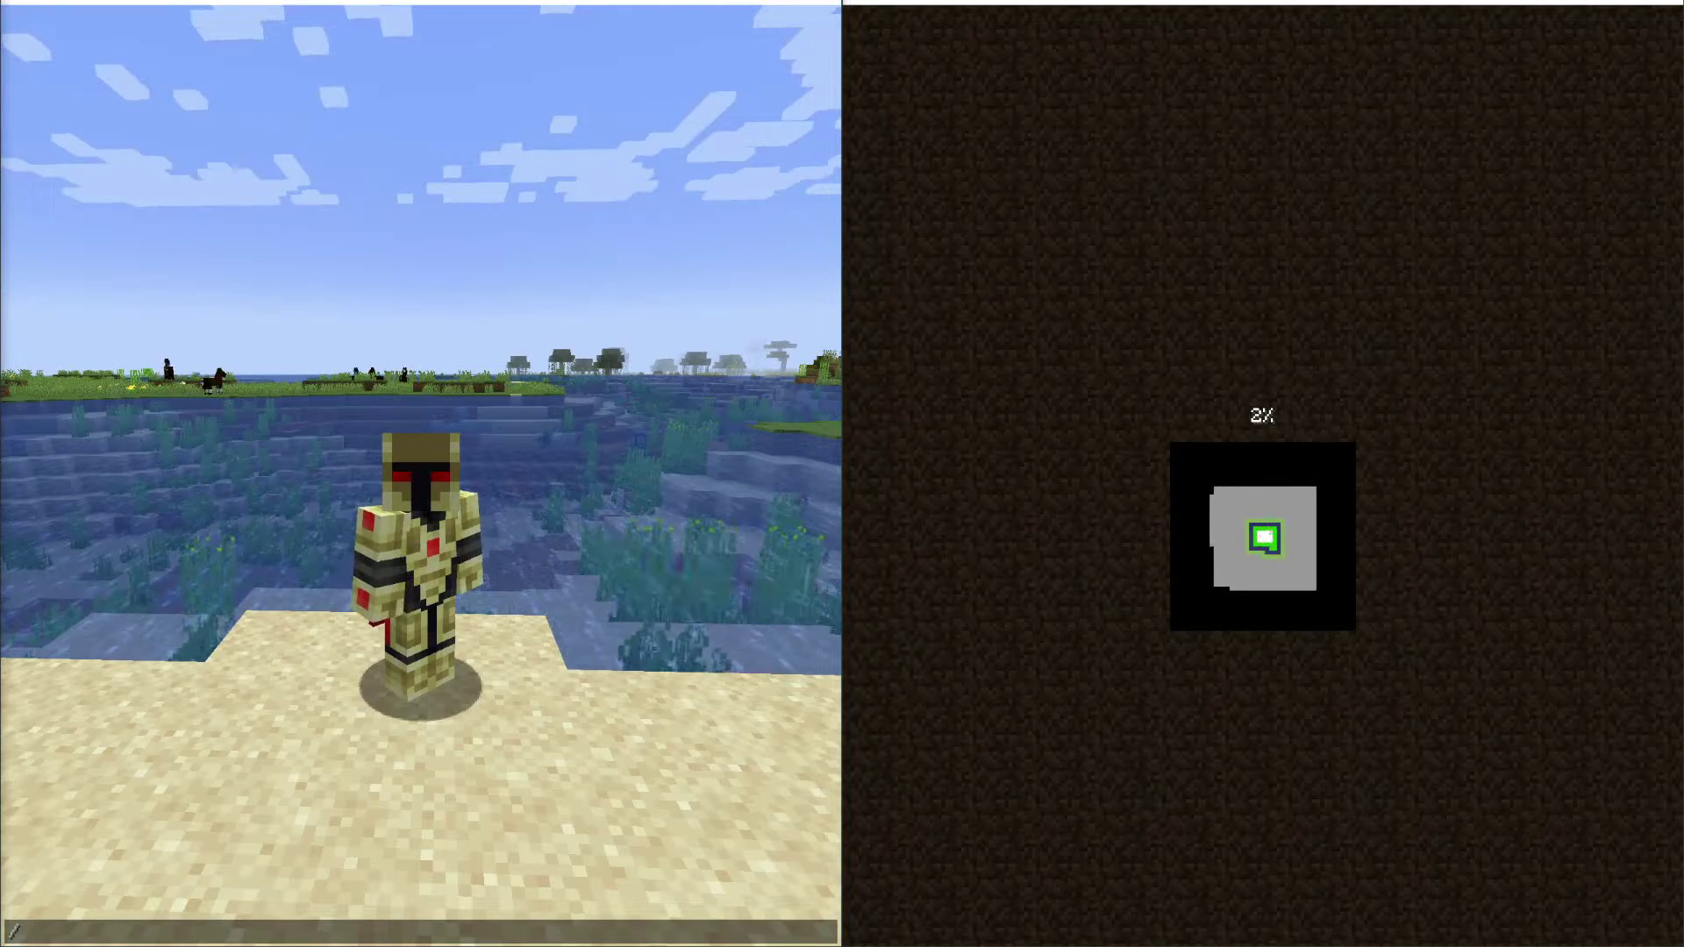
Close the modded game's Shaders screen and explore the world to examine the AstraLex shader's water, sky and grass
key("Escape")
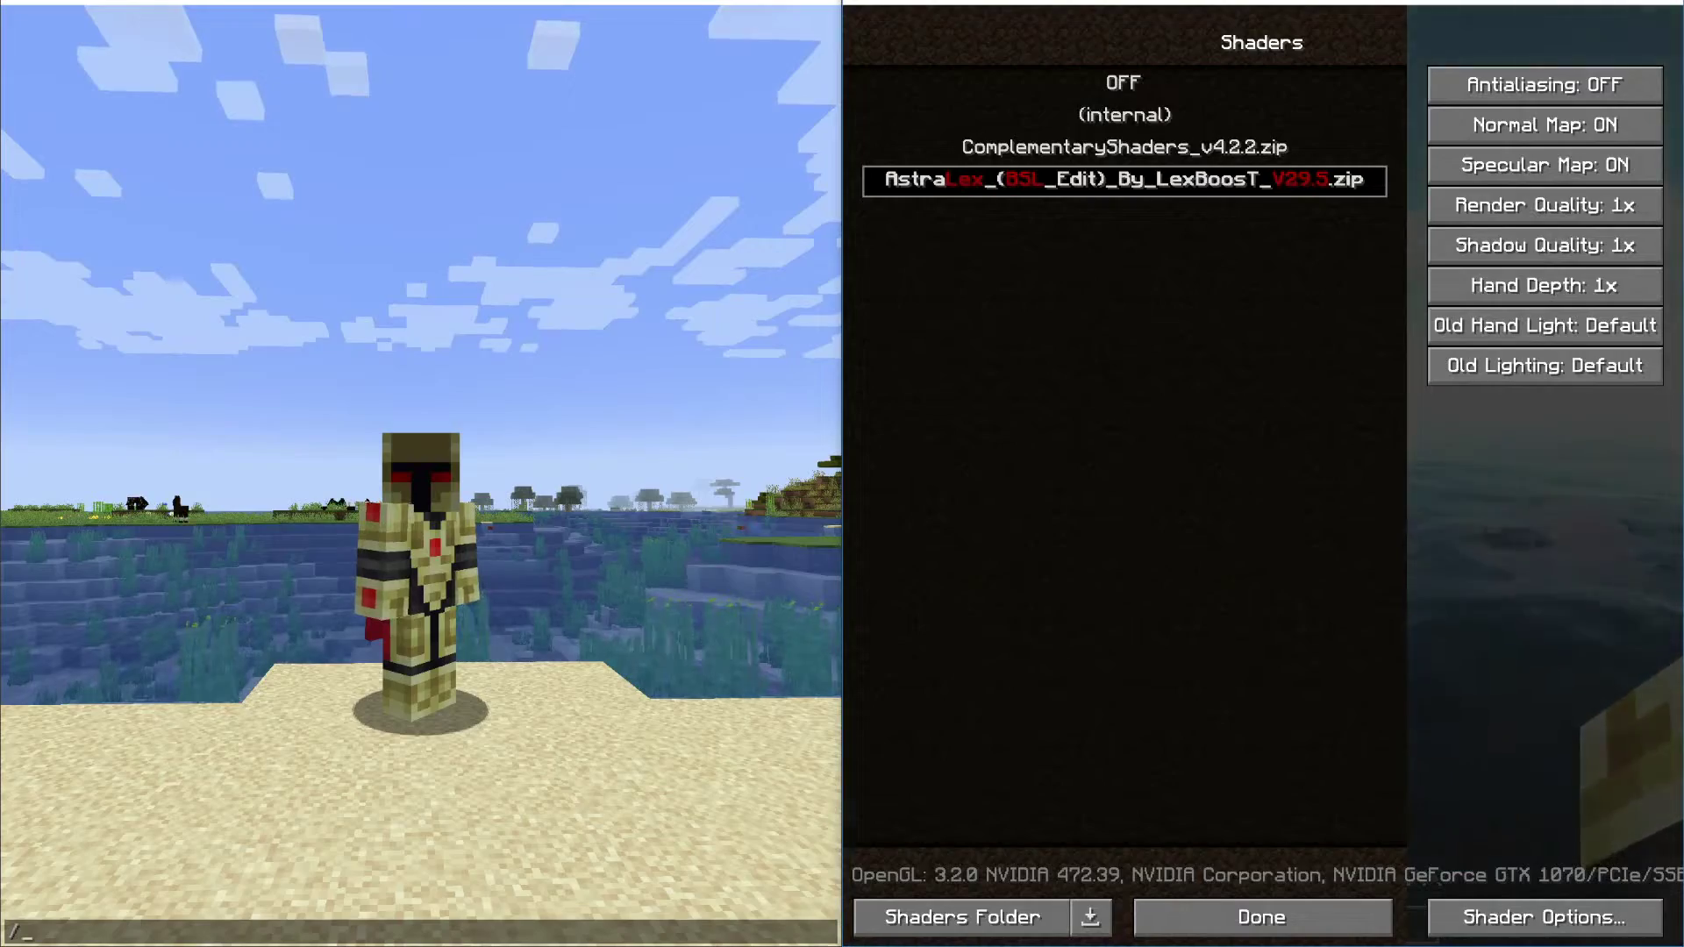
key("Escape")
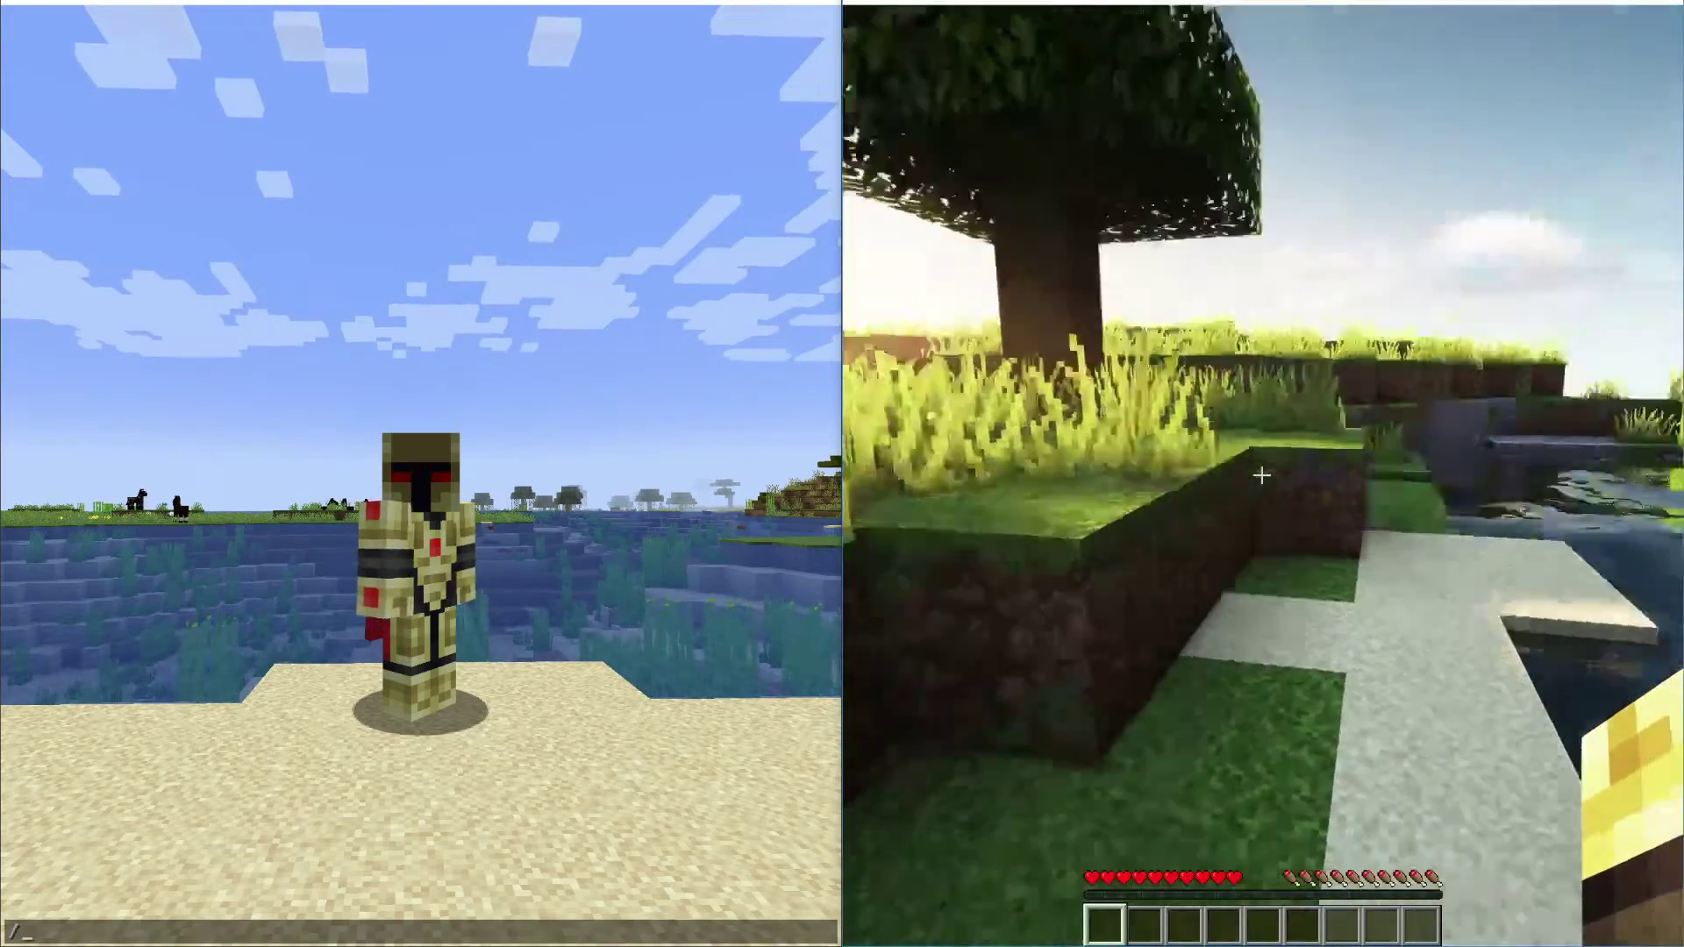
key("w")
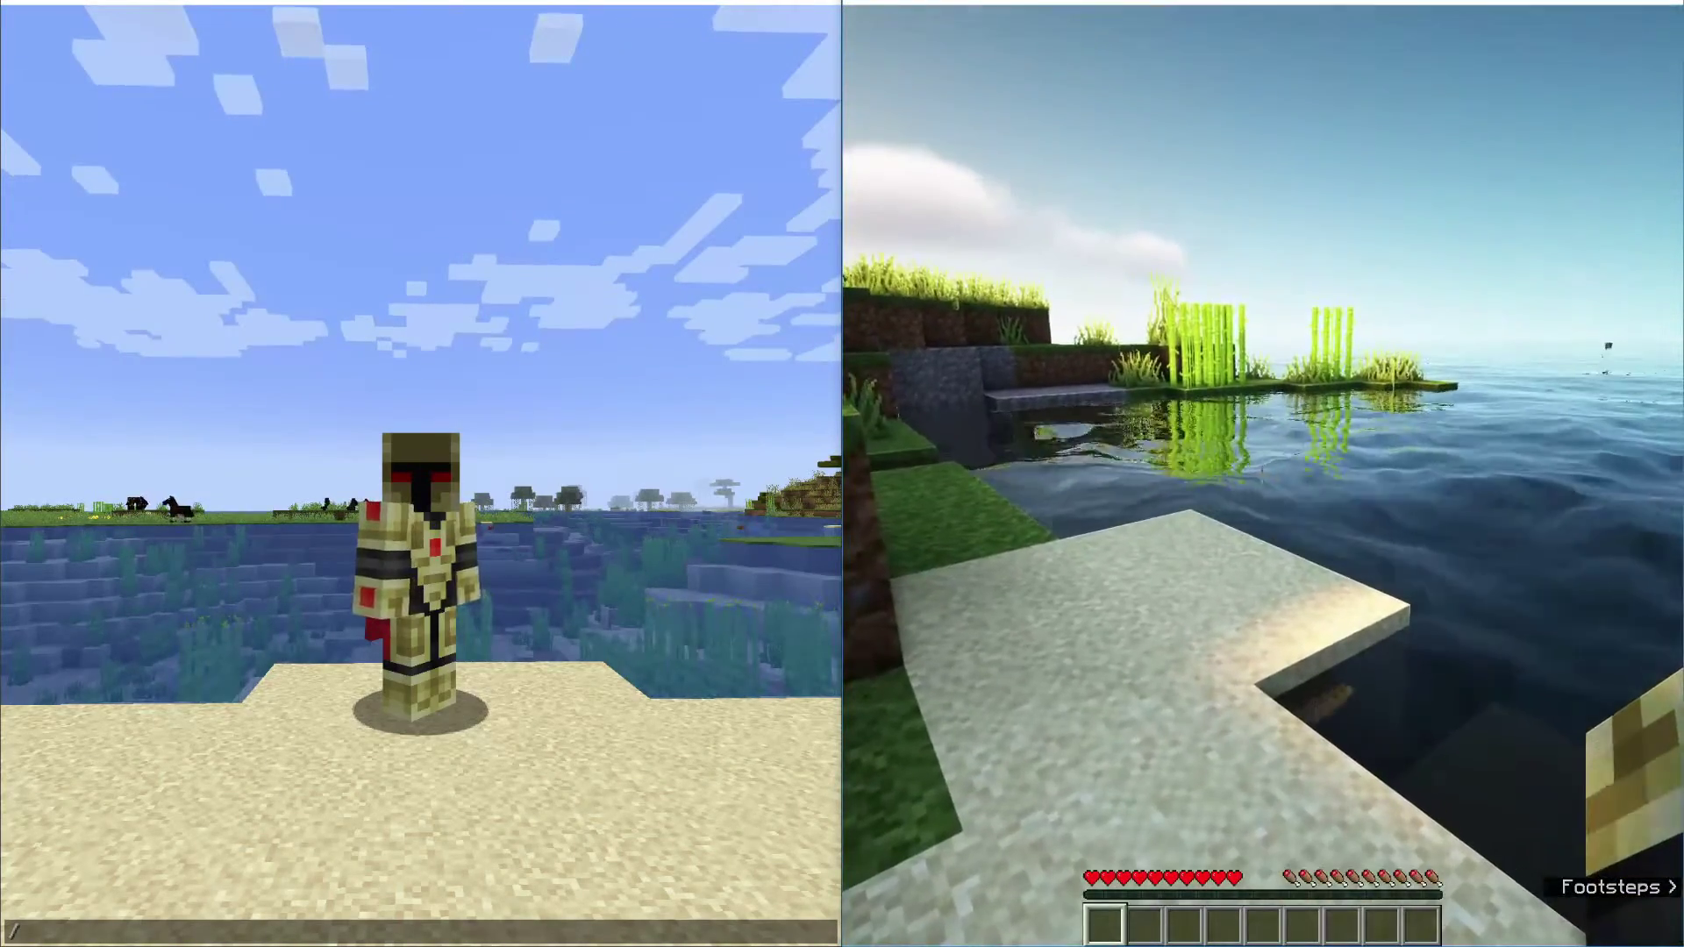
key("w")
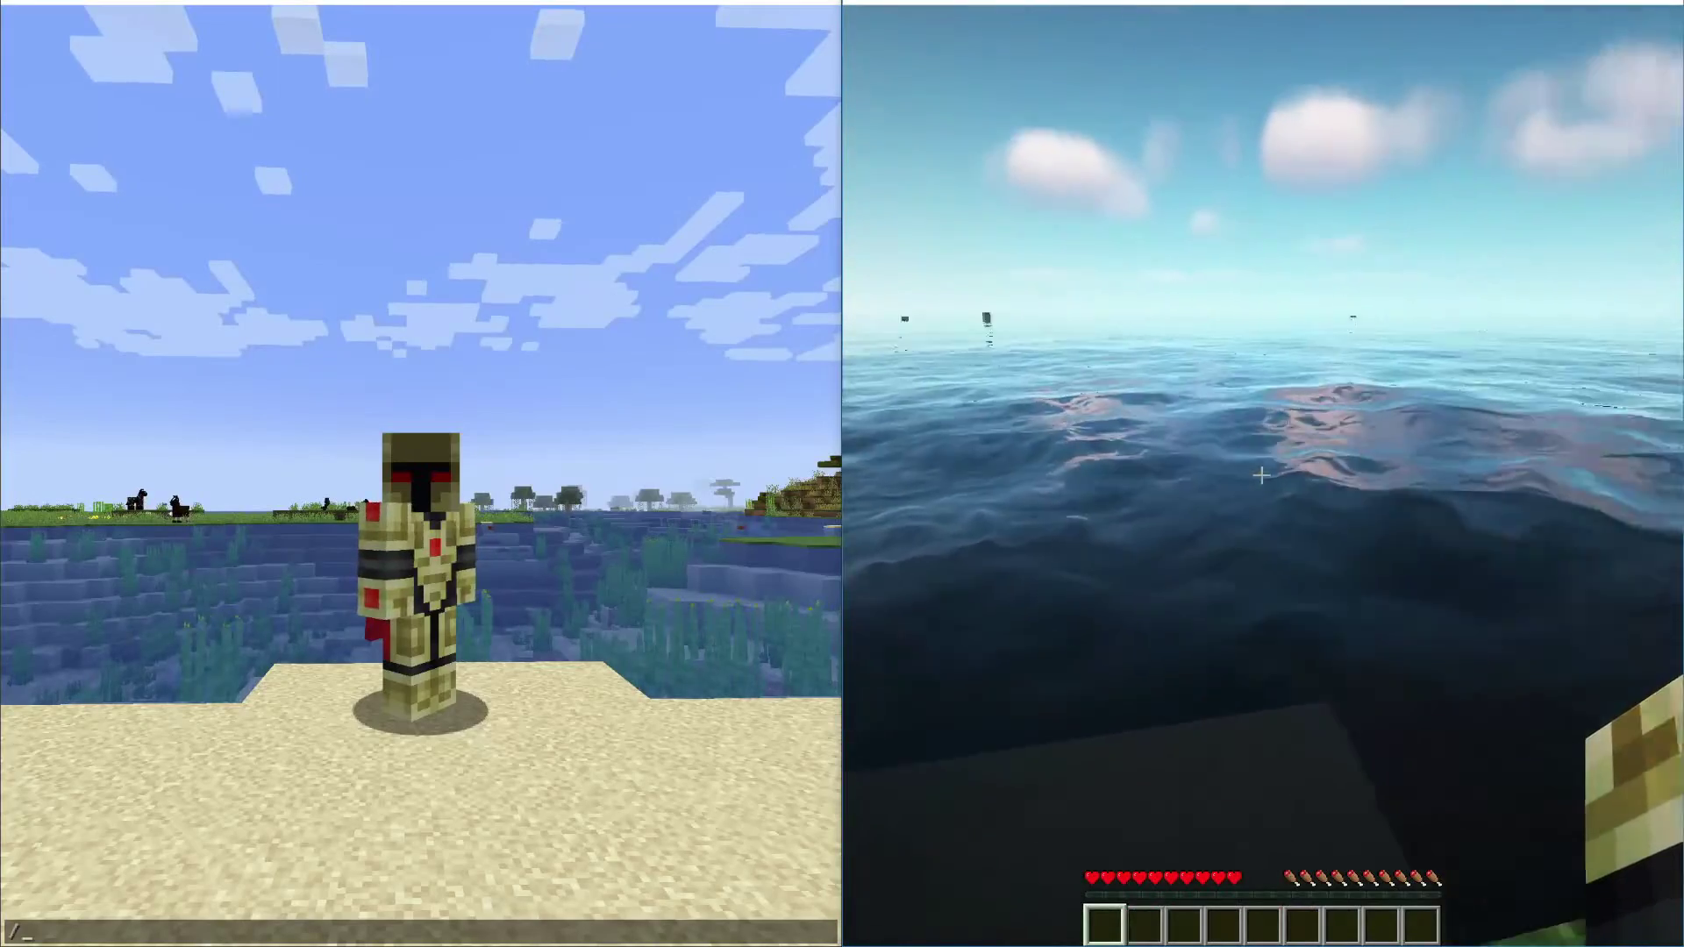
key("w")
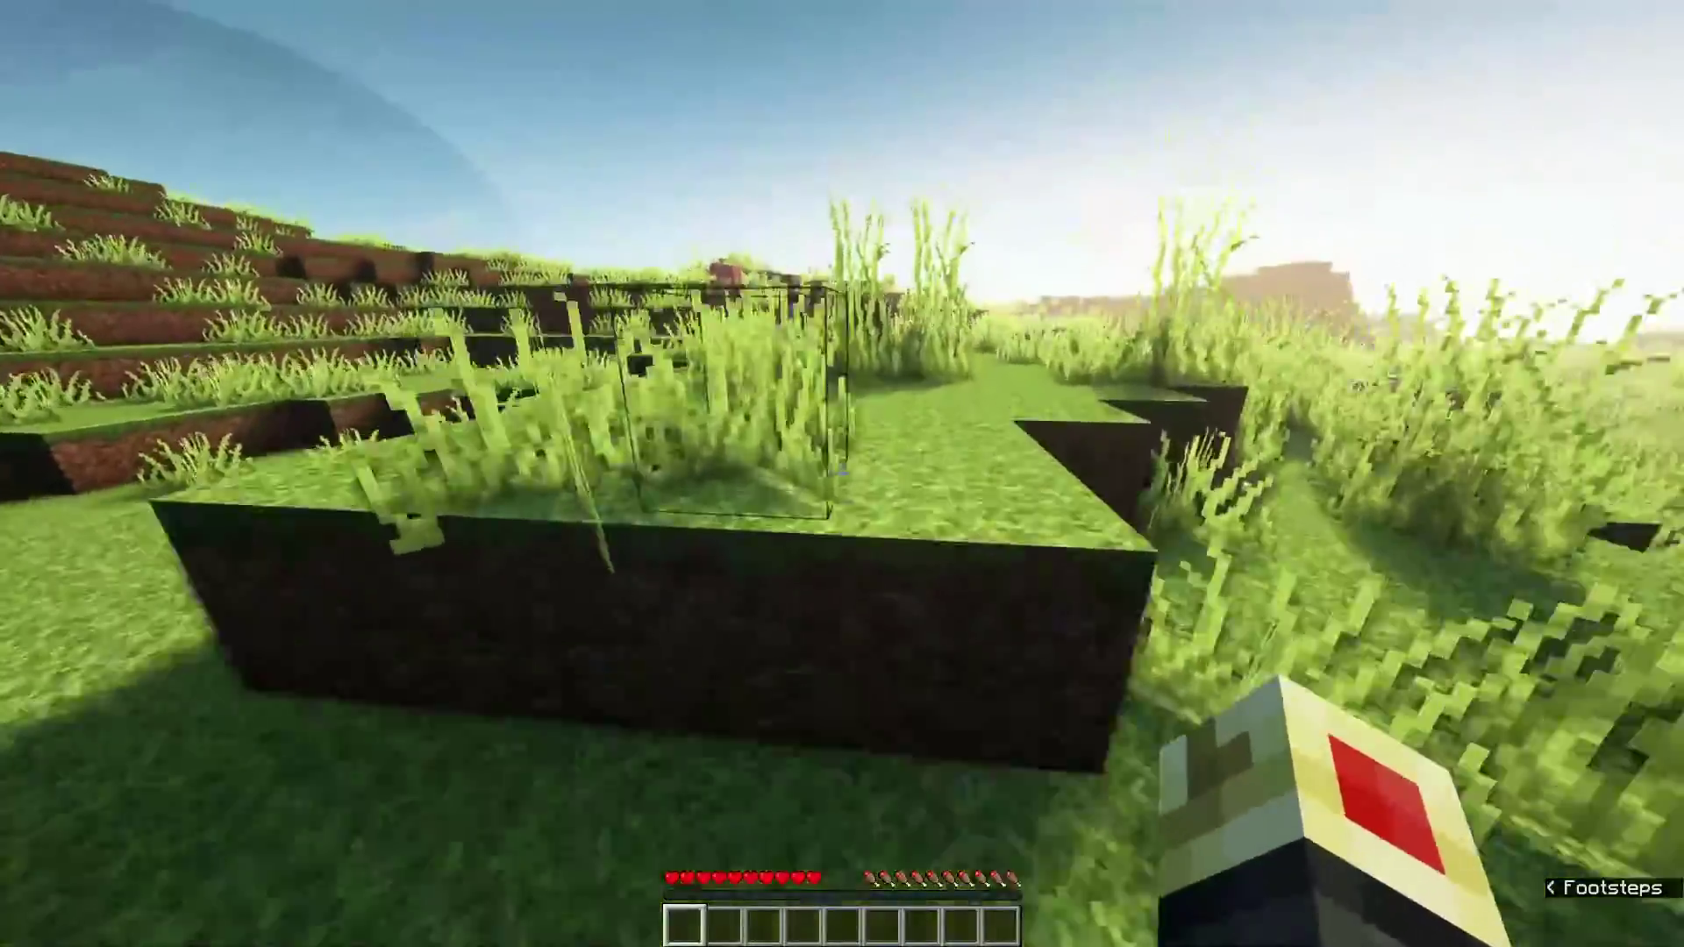
left_click(840, 473)
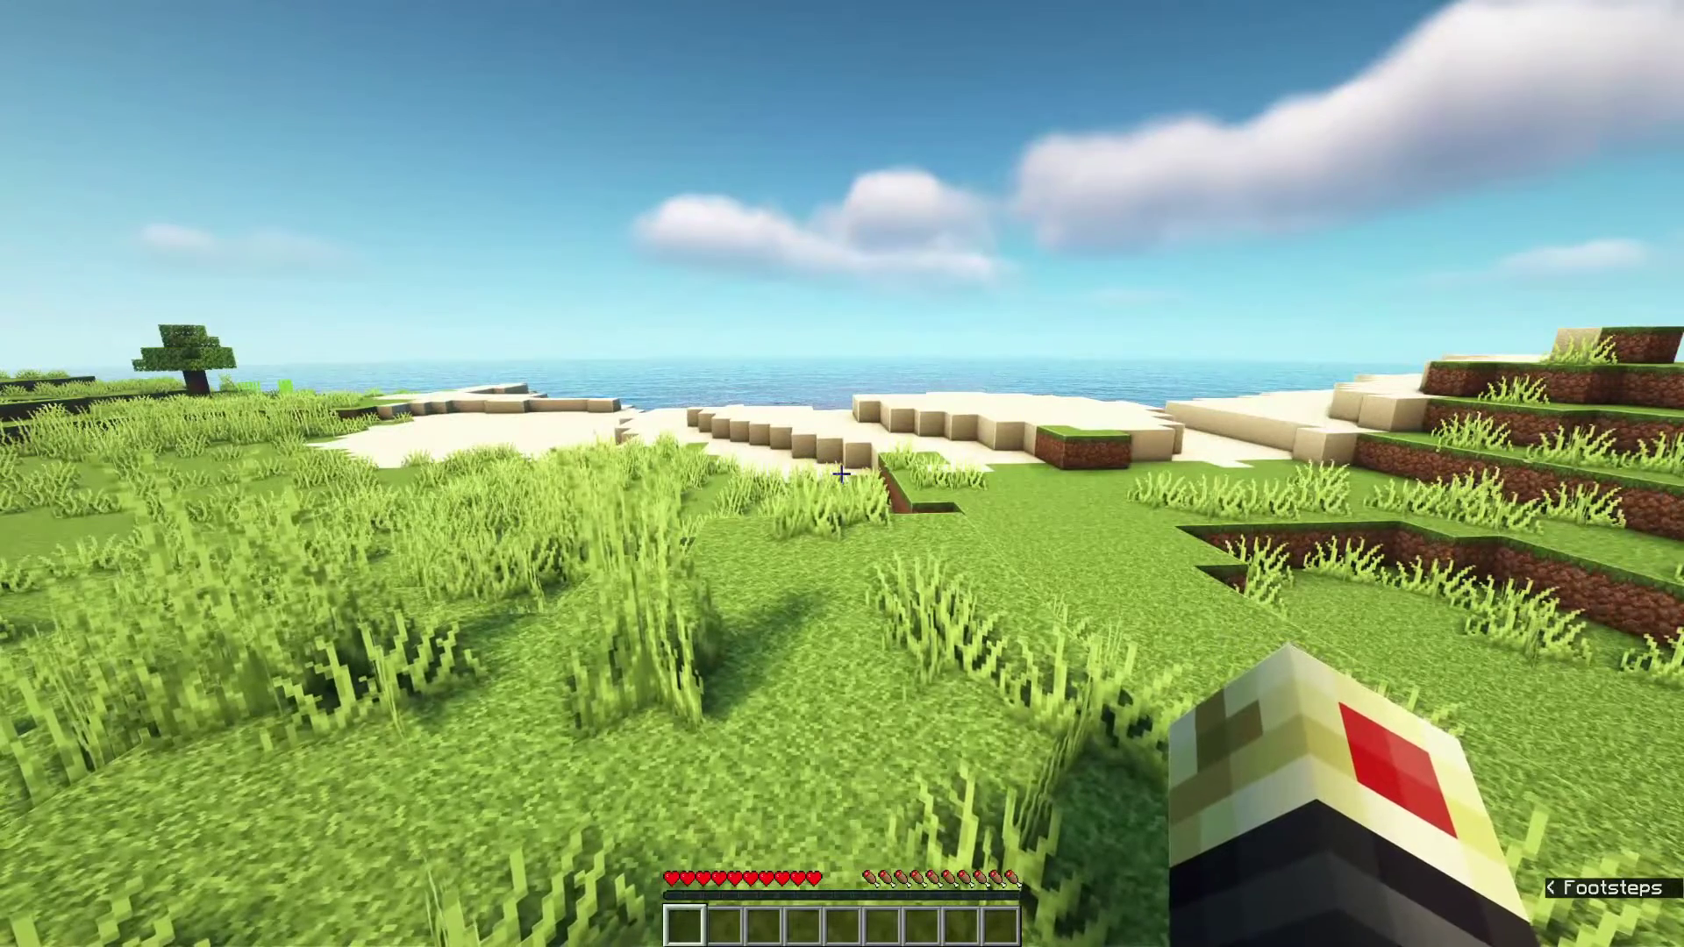
Pause the modded game and open the Shaders screen from its Video Settings
key("Escape")
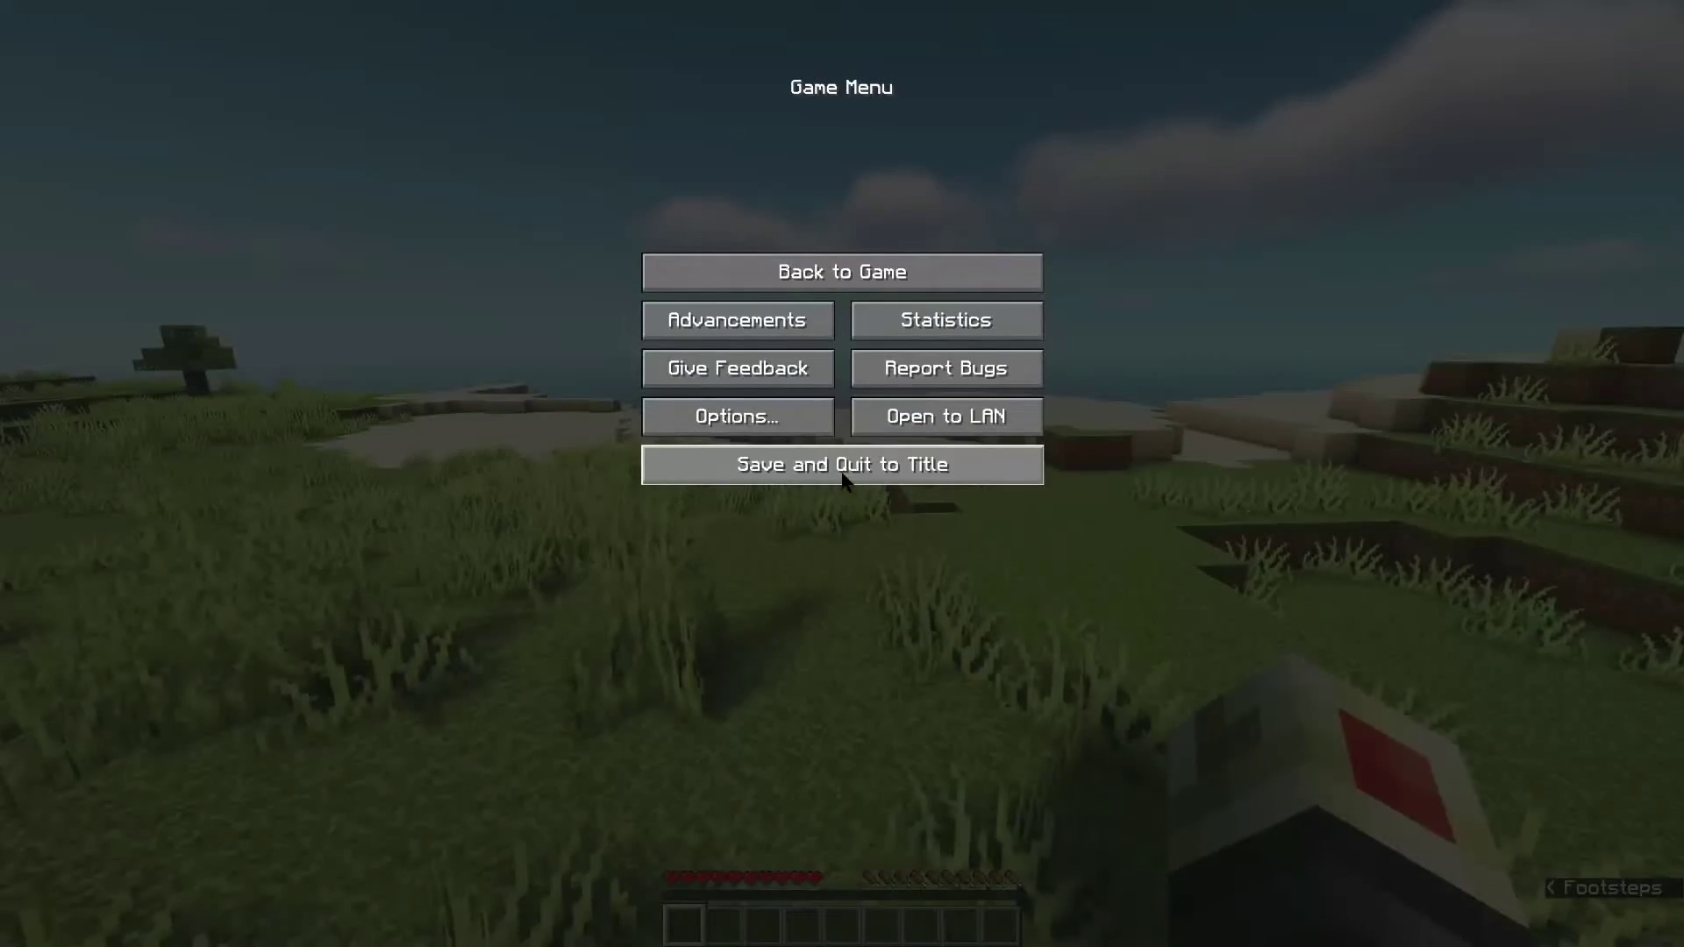
left_click(739, 420)
left_click(692, 323)
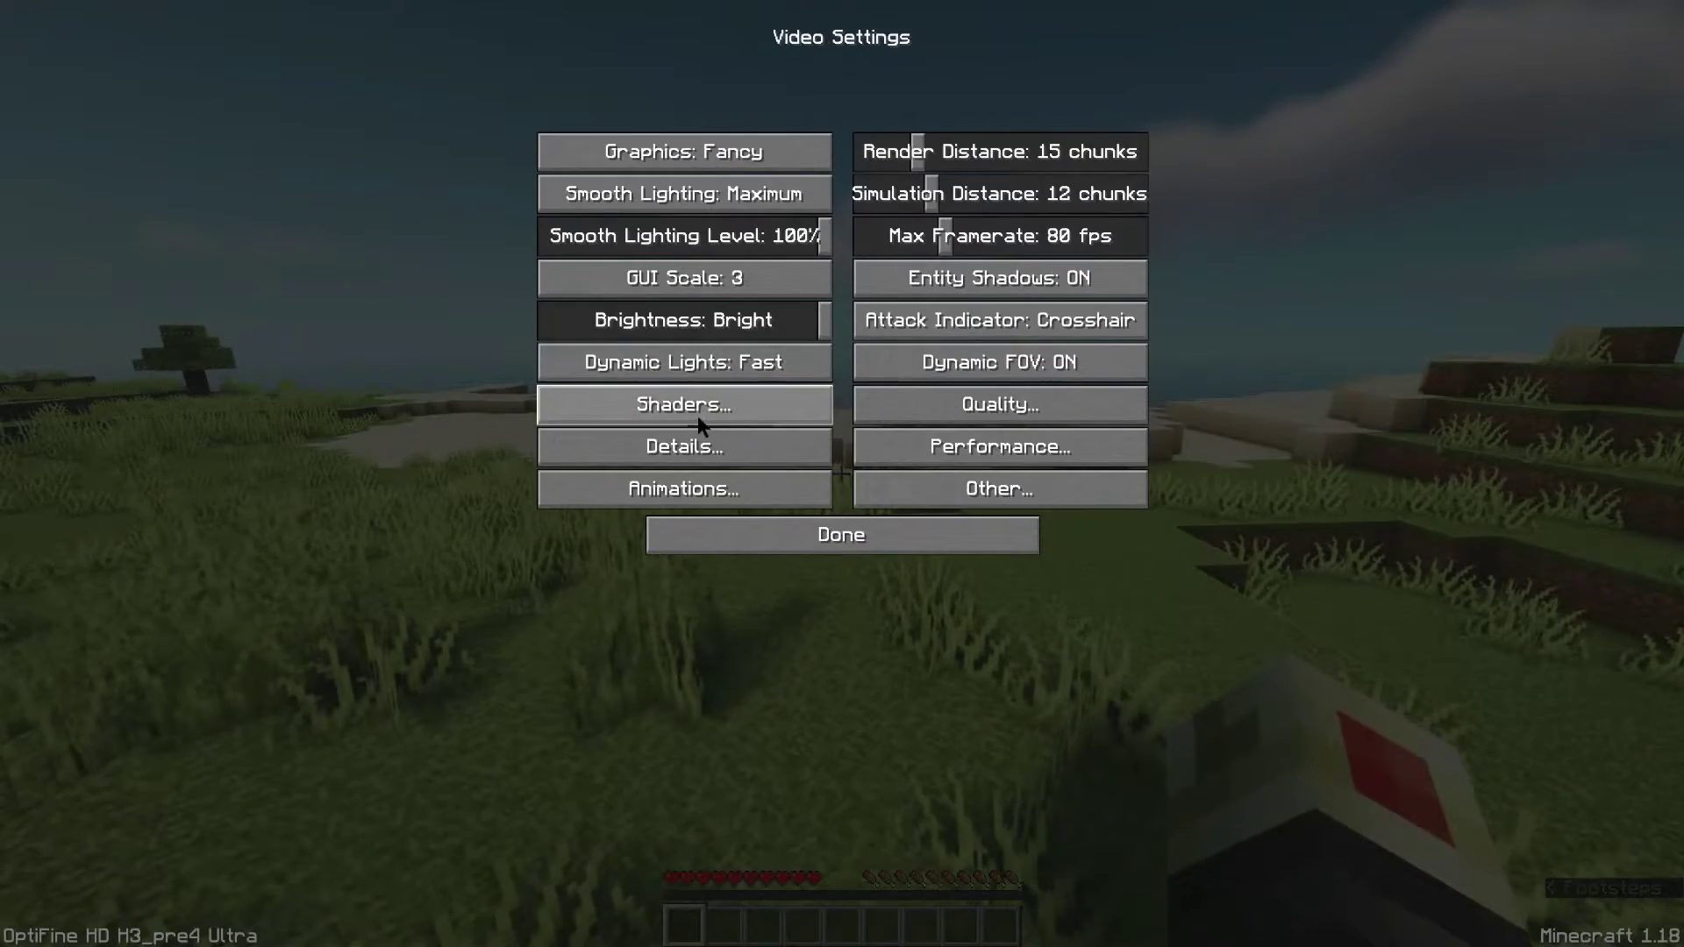
left_click(697, 411)
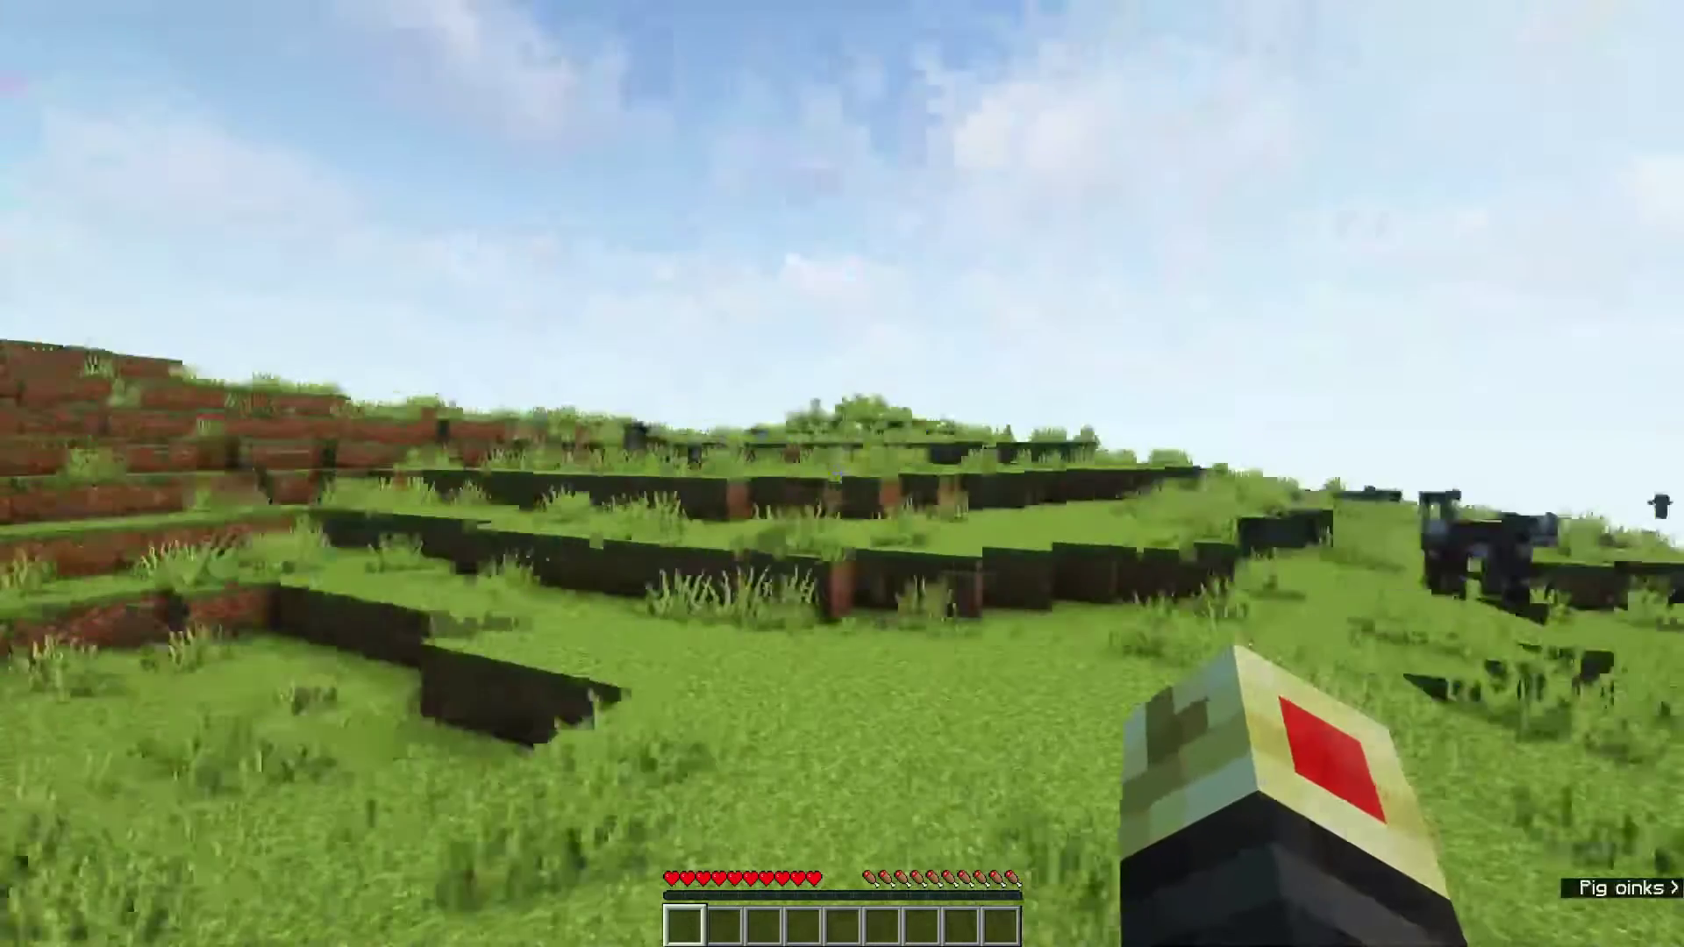
Walk through the shaded world in the front-facing third-person view to examine the terrain, water and character lighting
key("w")
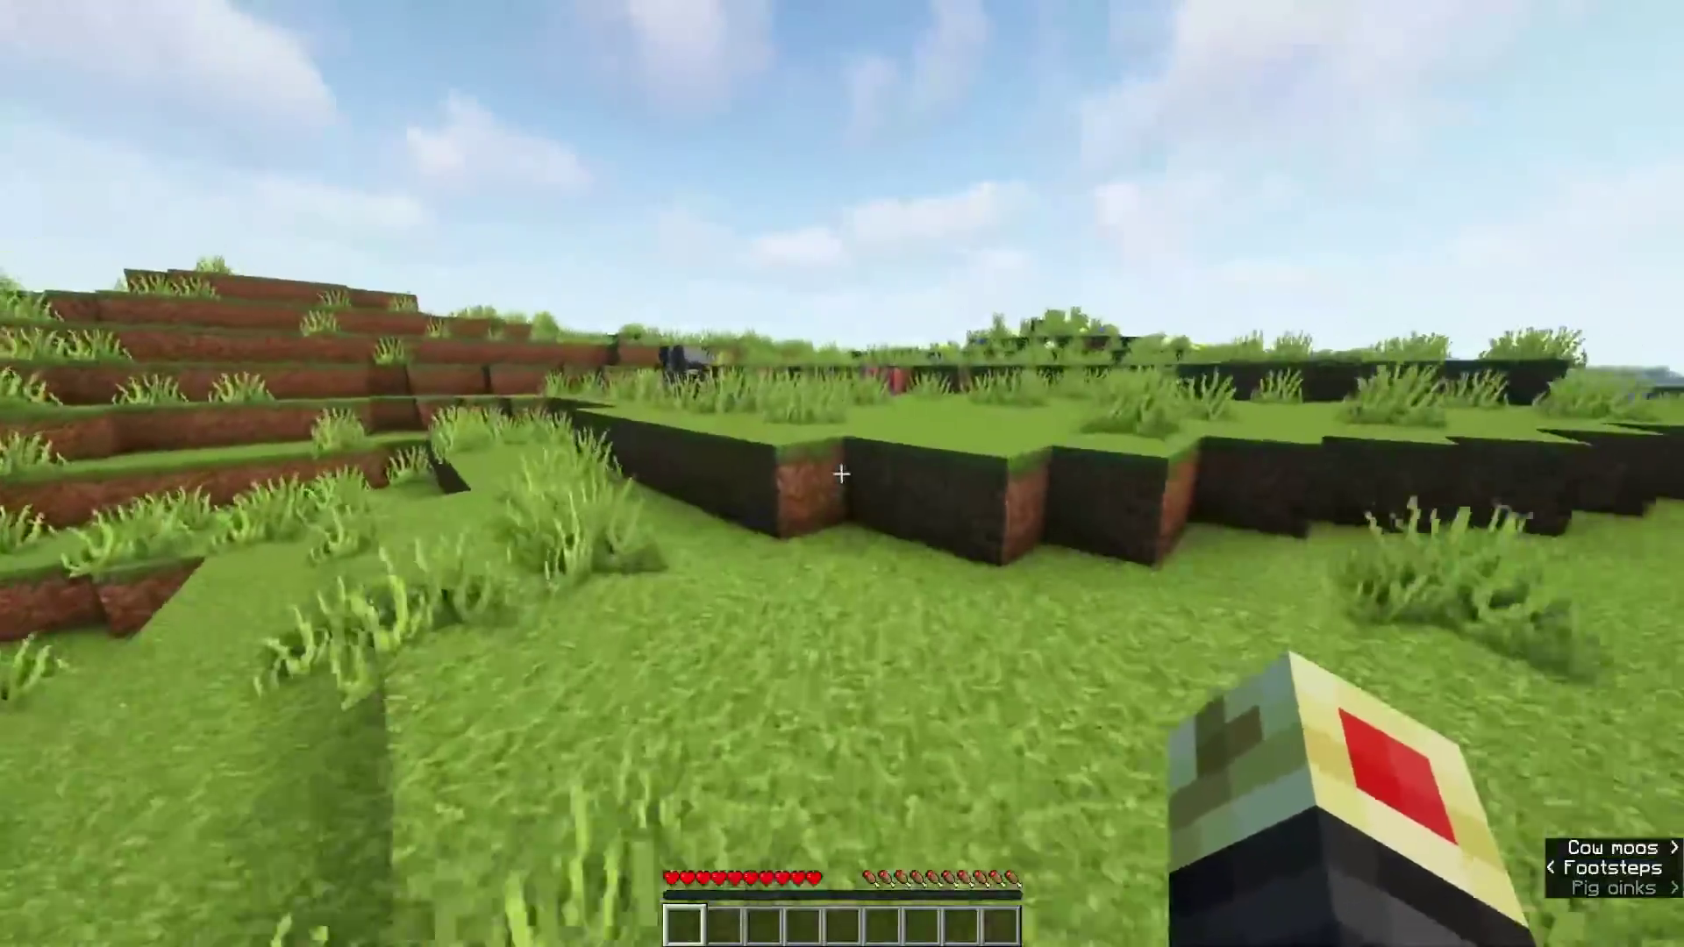
key("3")
key("F5")
key("F5")
key("w")
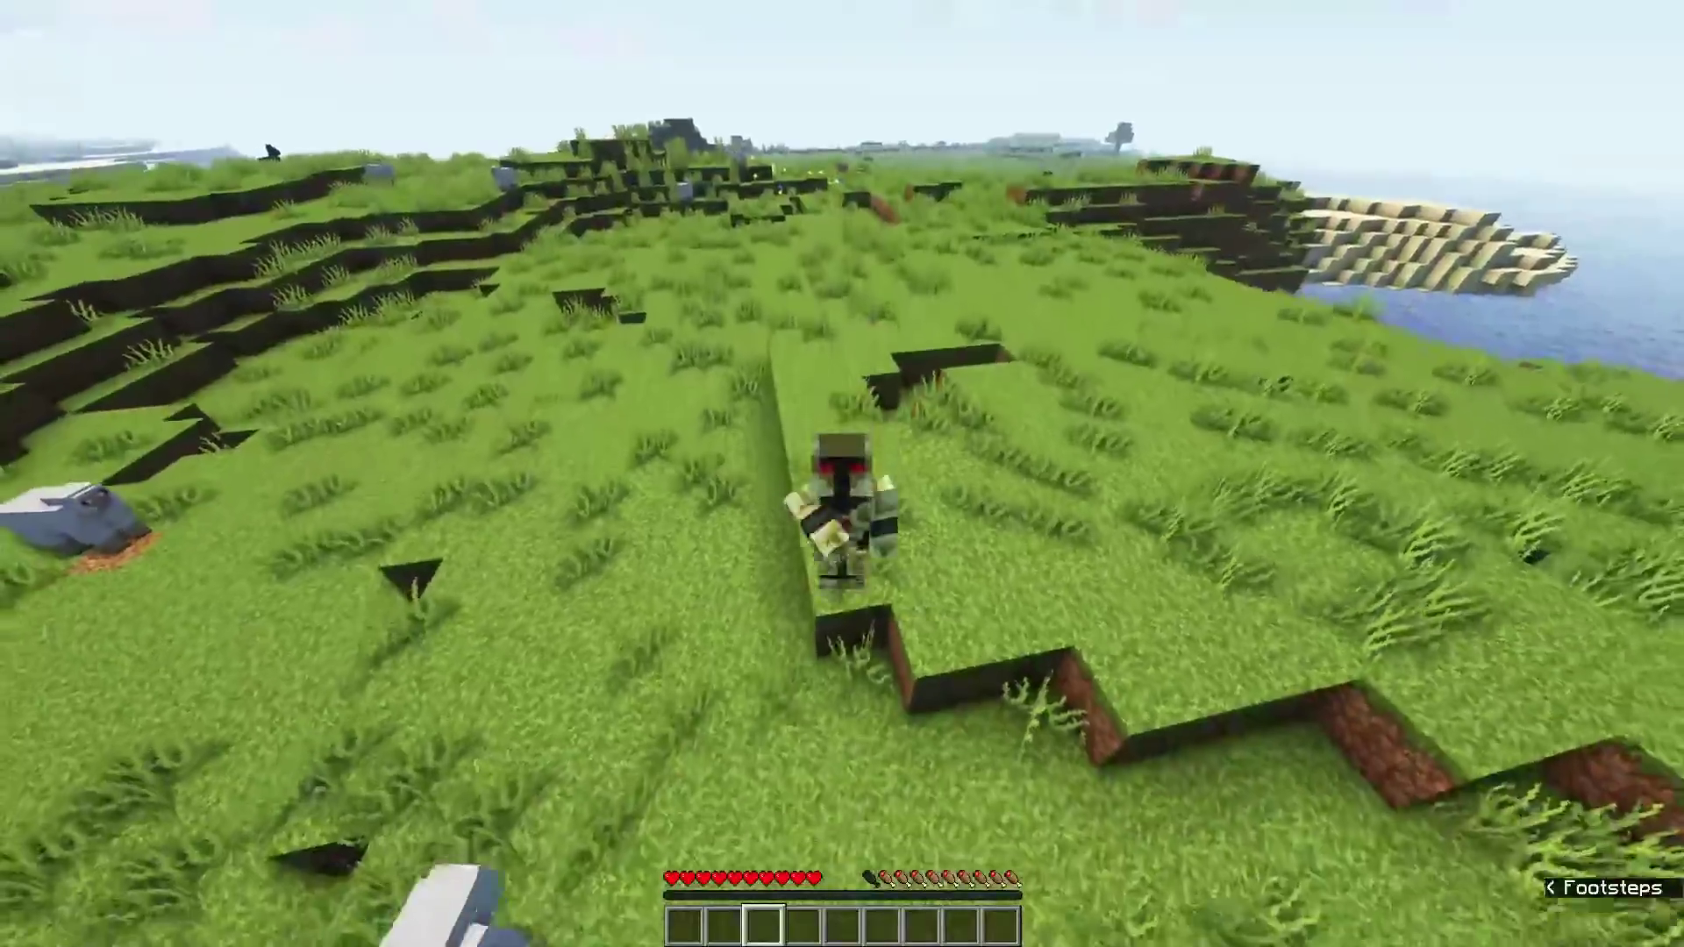
key("w")
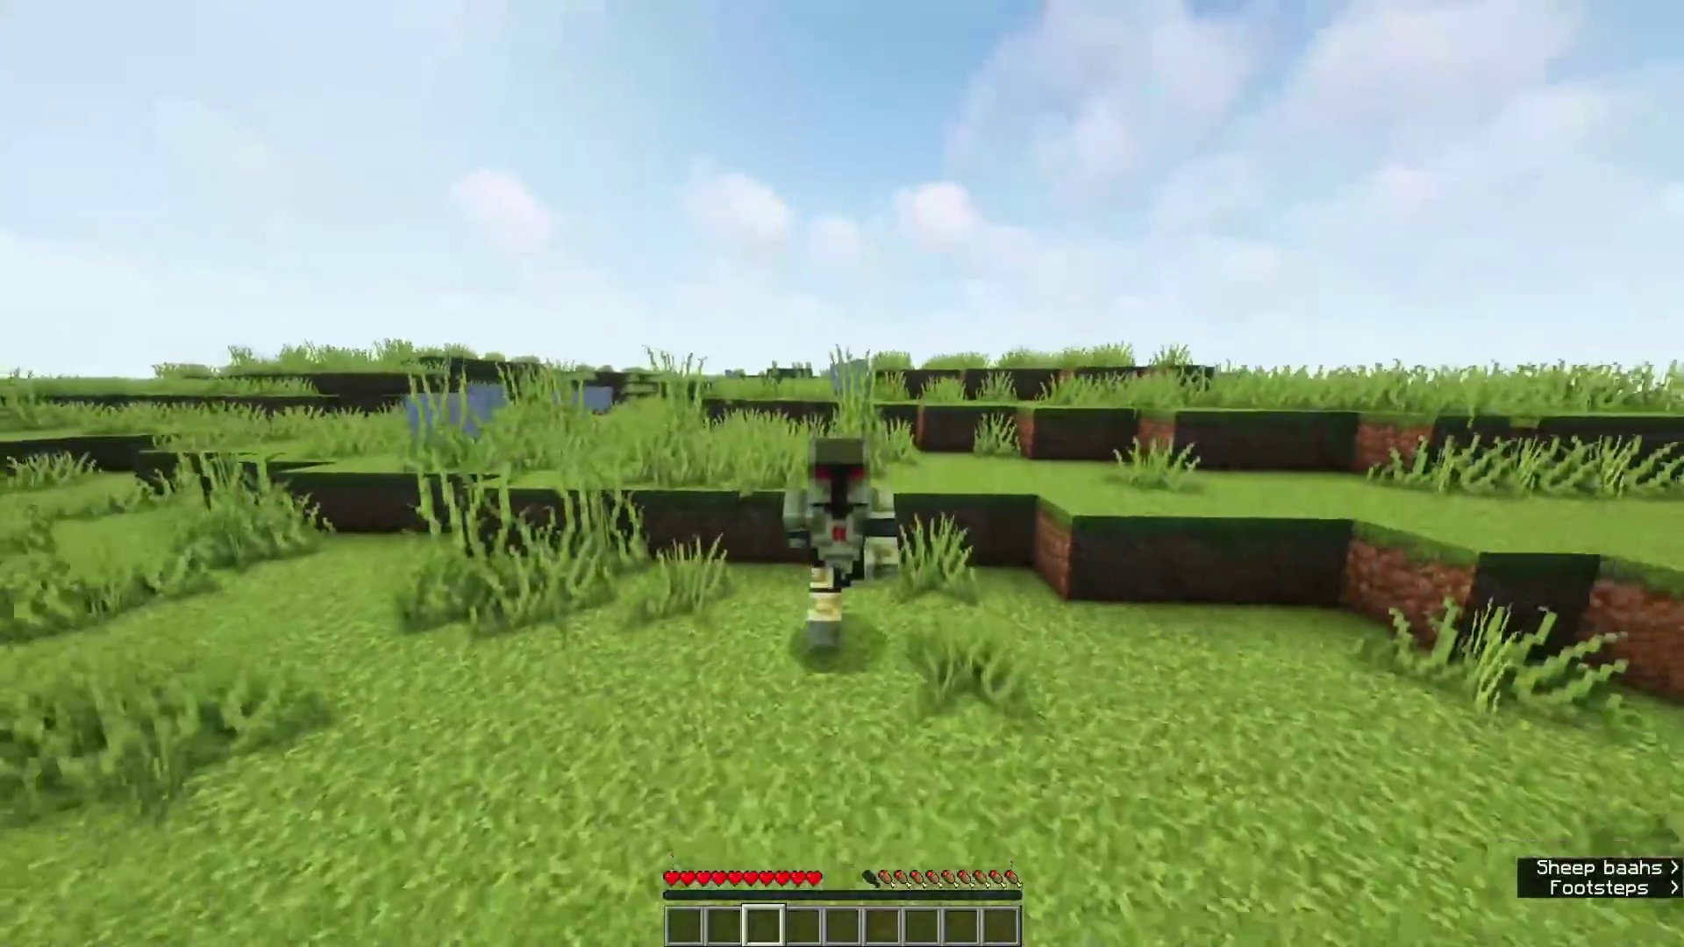
key("w")
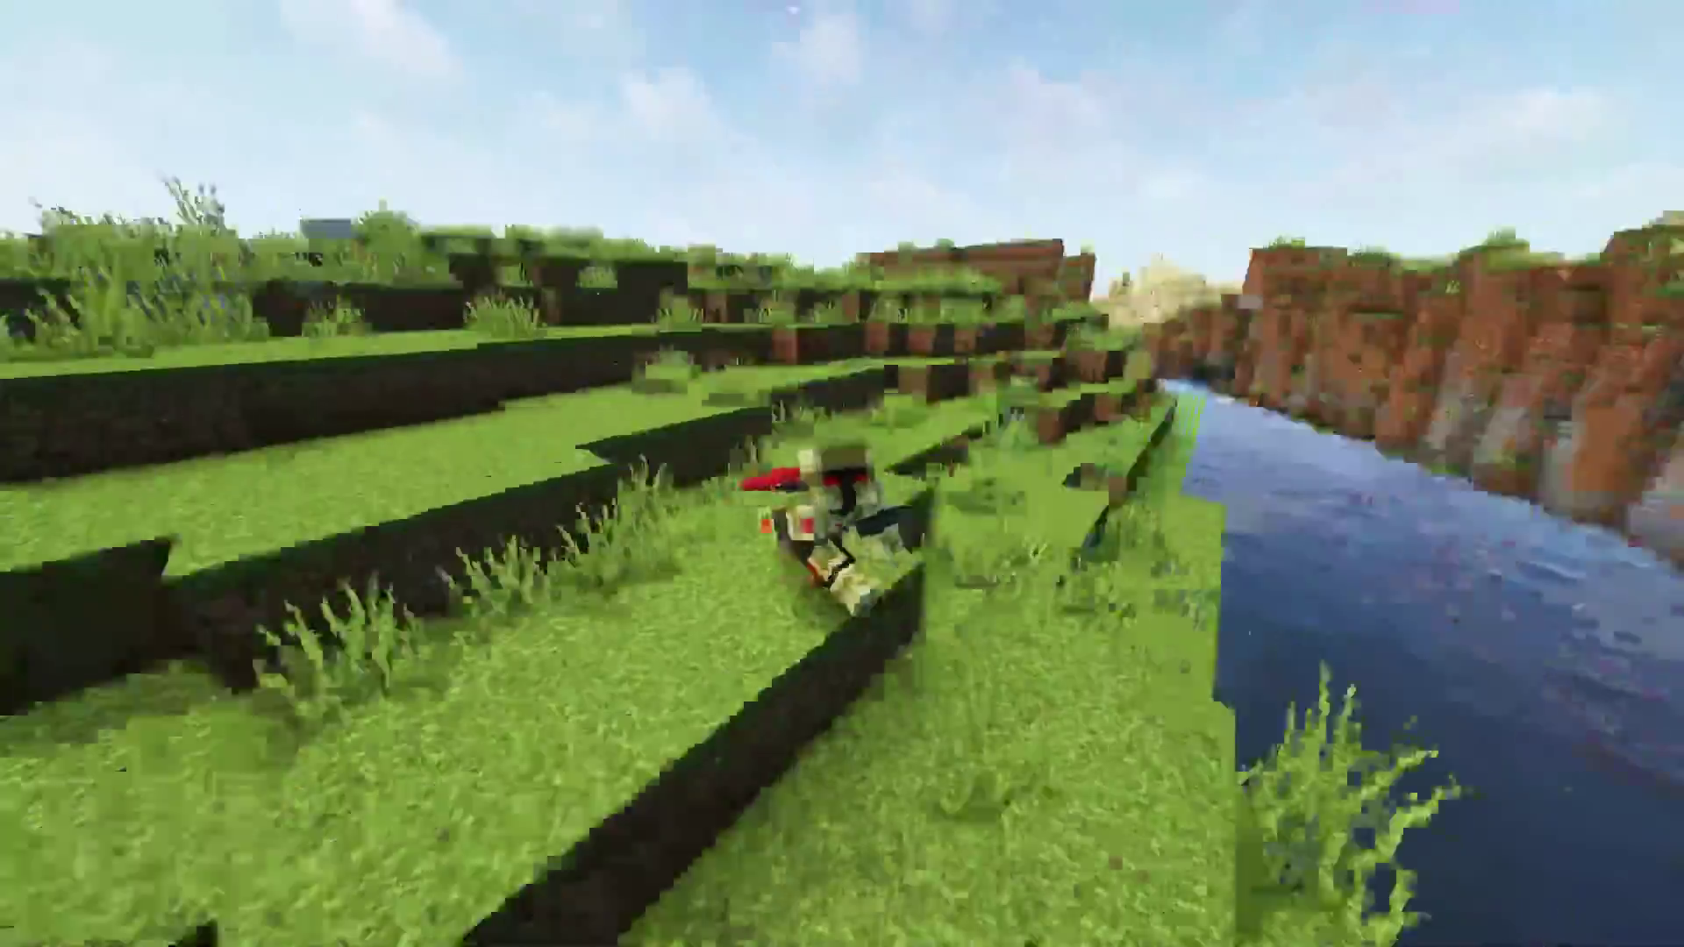
key("w")
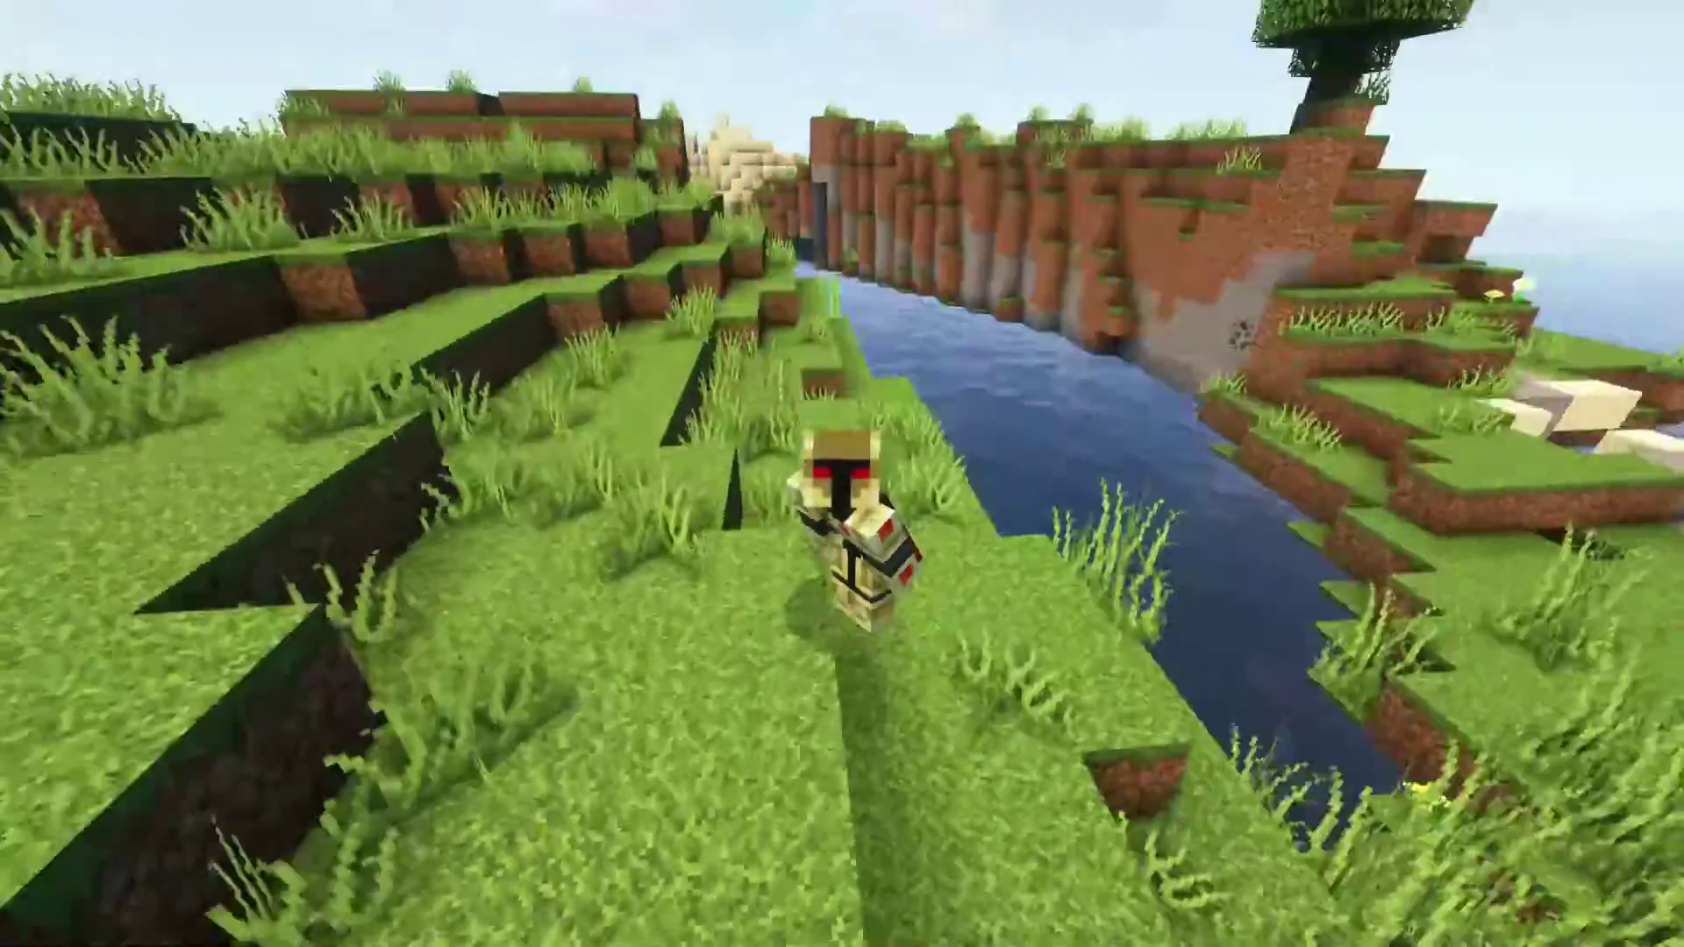
key("w")
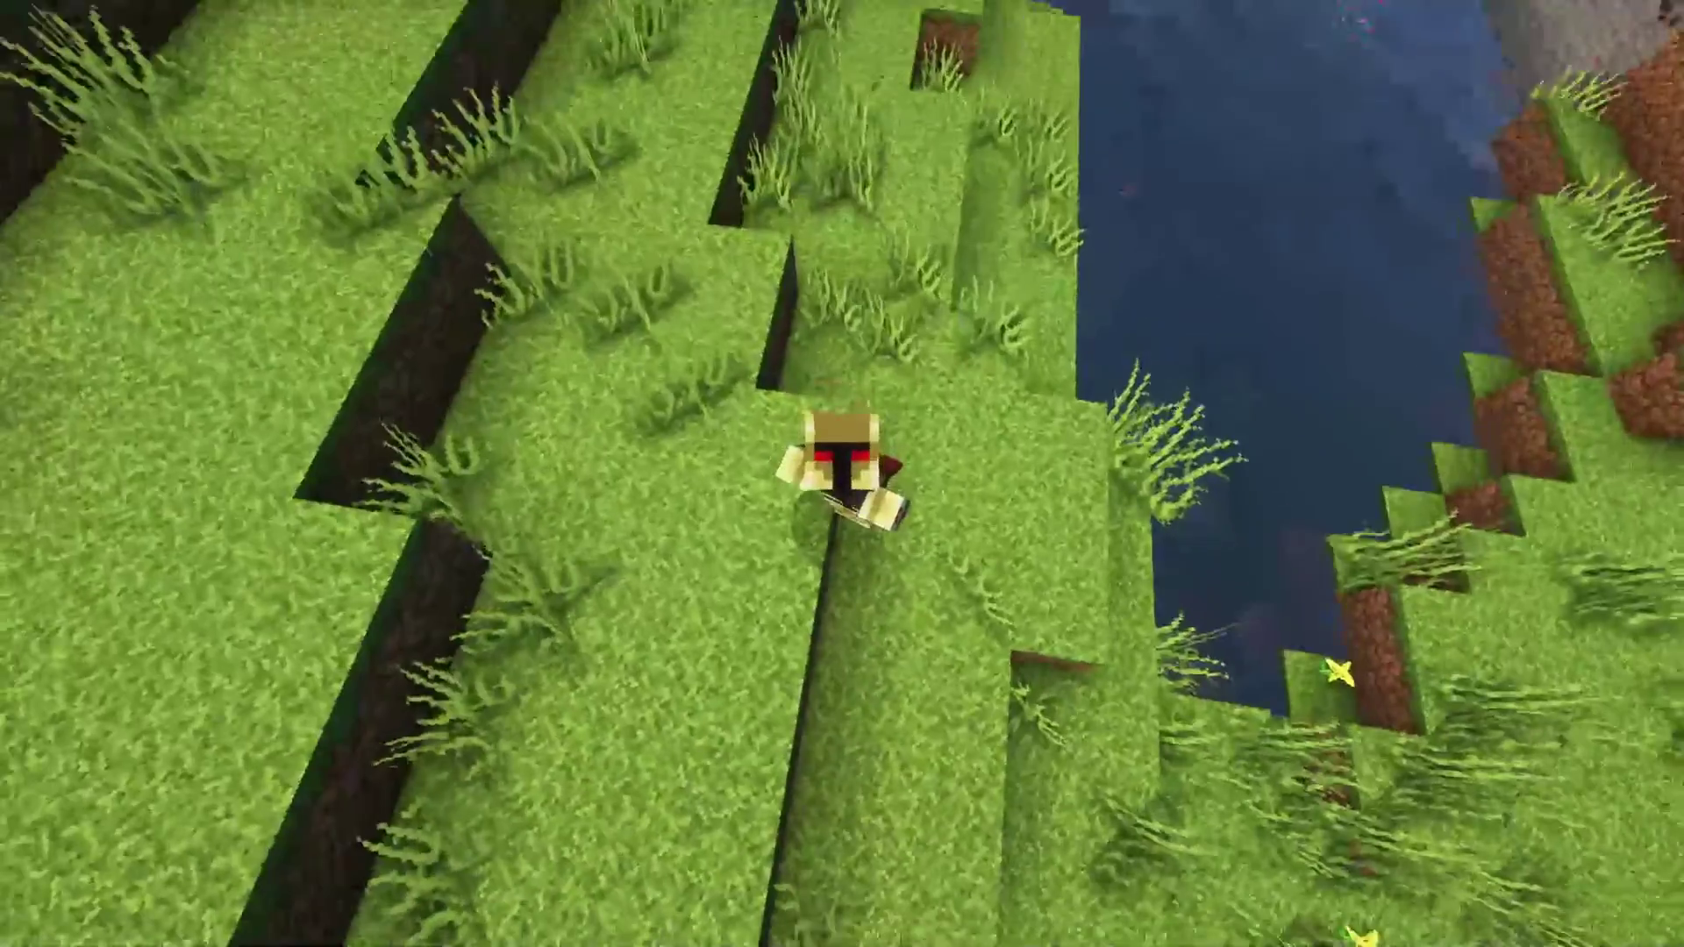